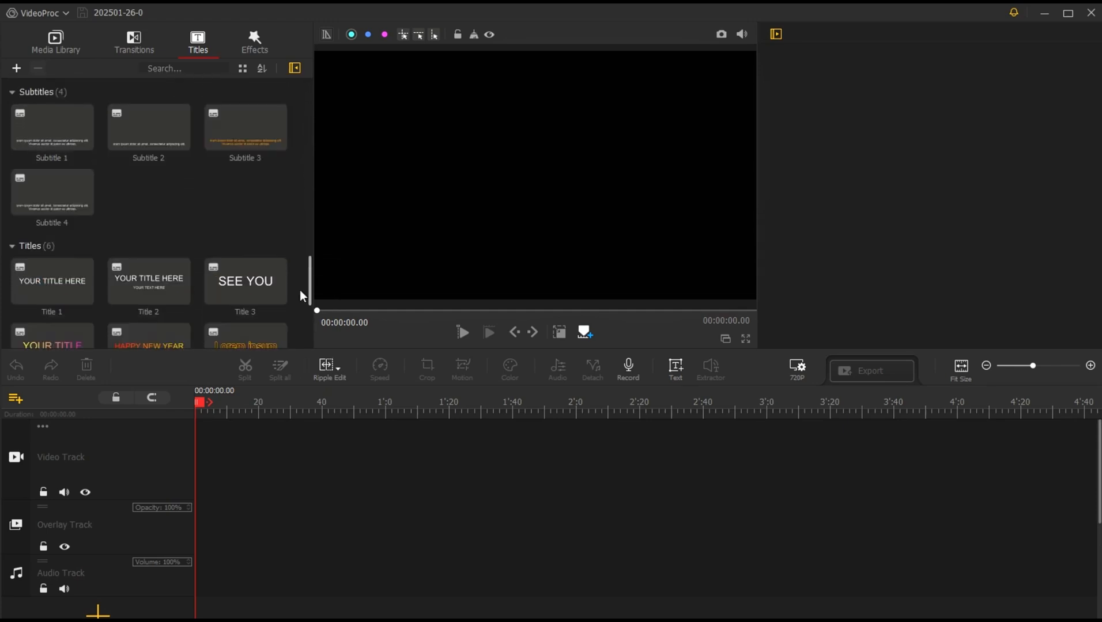
{"action": "left_click", "coordinate": [254, 40]}
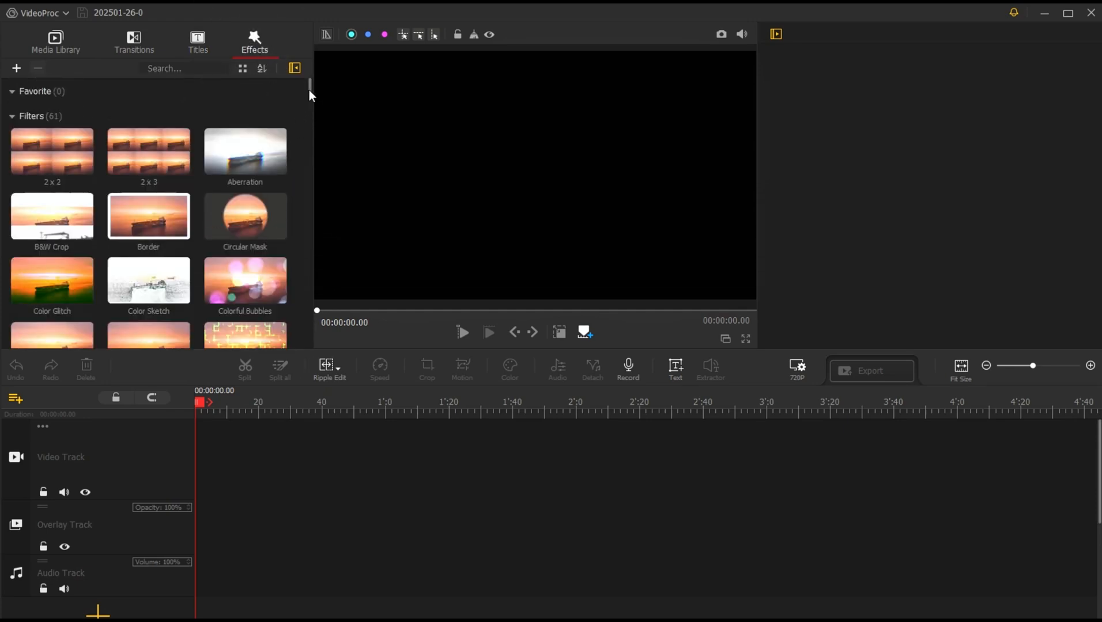
{"action": "left_click_drag", "start_coordinate": [312, 92], "coordinate": [305, 68]}
Step: Import the video Vid1.mp4 from the Sample Videos folder into the media library
{"action": "left_click", "coordinate": [55, 41]}
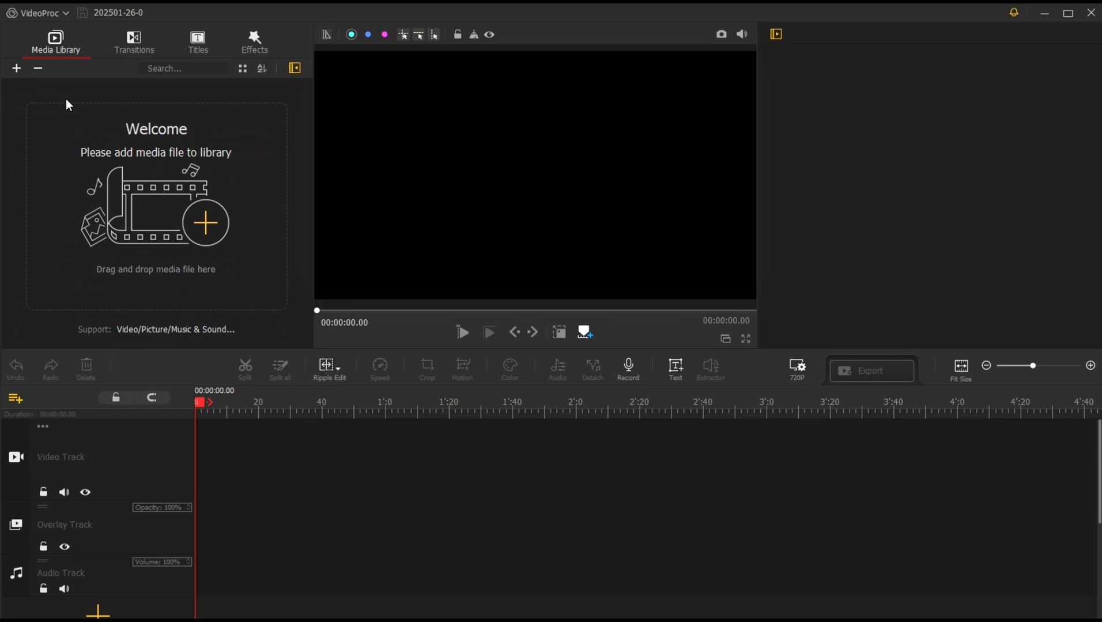
{"action": "left_click", "coordinate": [211, 229]}
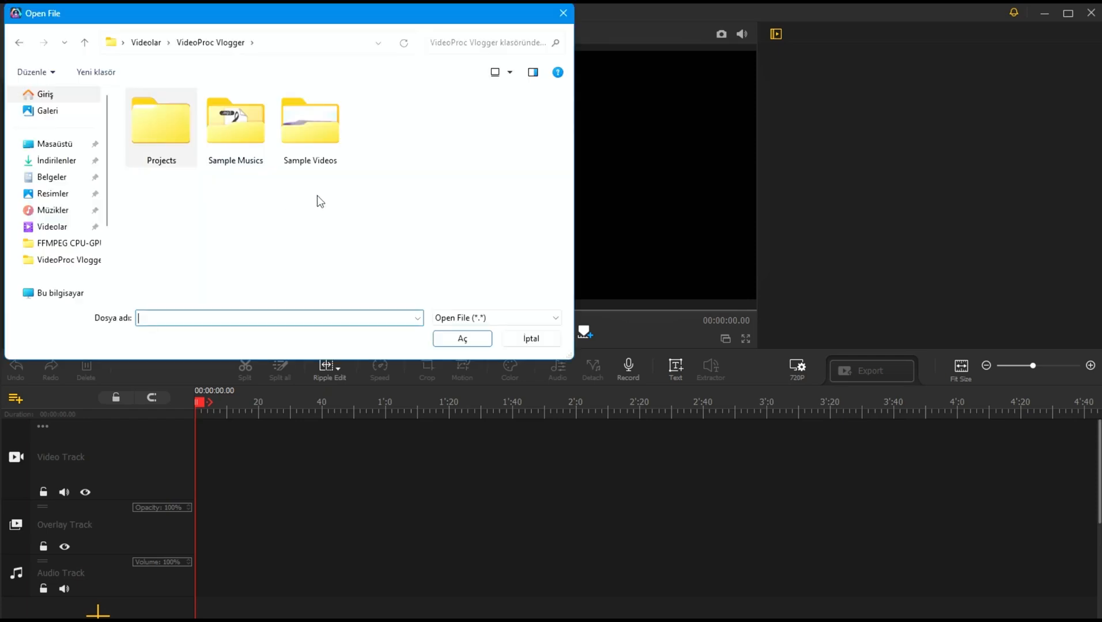
{"action": "left_click", "coordinate": [315, 138]}
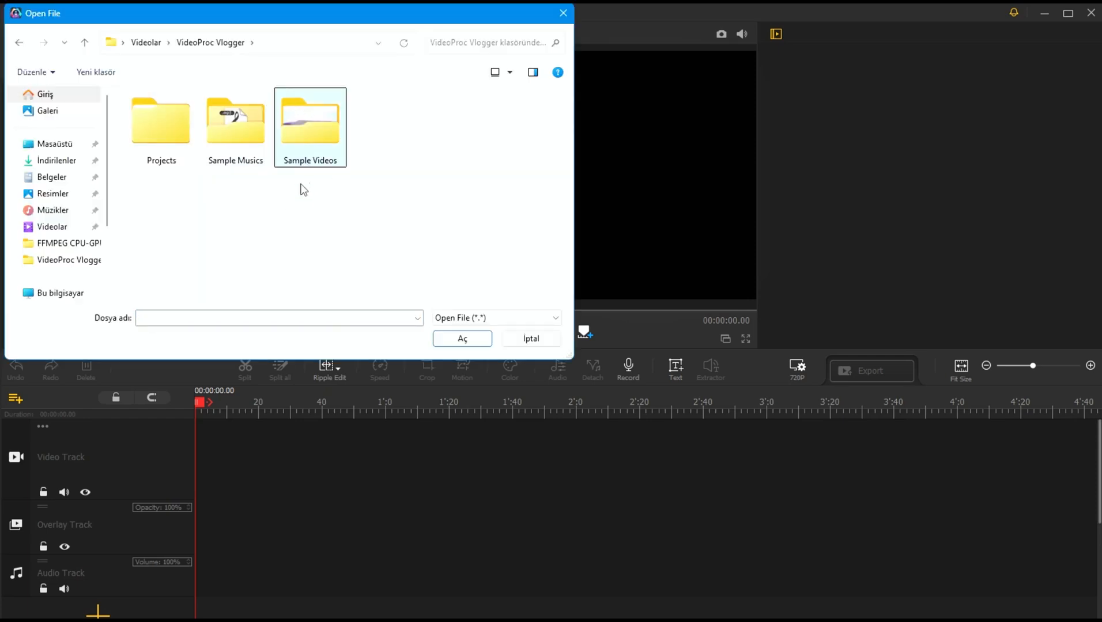
{"action": "double_click", "coordinate": [298, 137]}
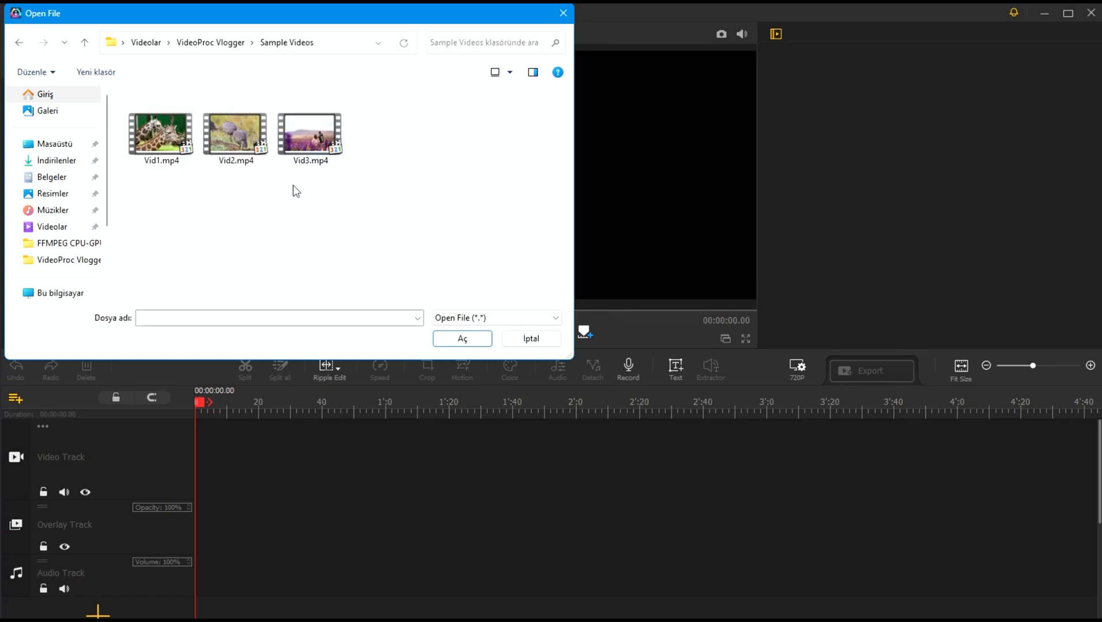
{"action": "left_click", "coordinate": [167, 135]}
{"action": "left_click", "coordinate": [461, 339]}
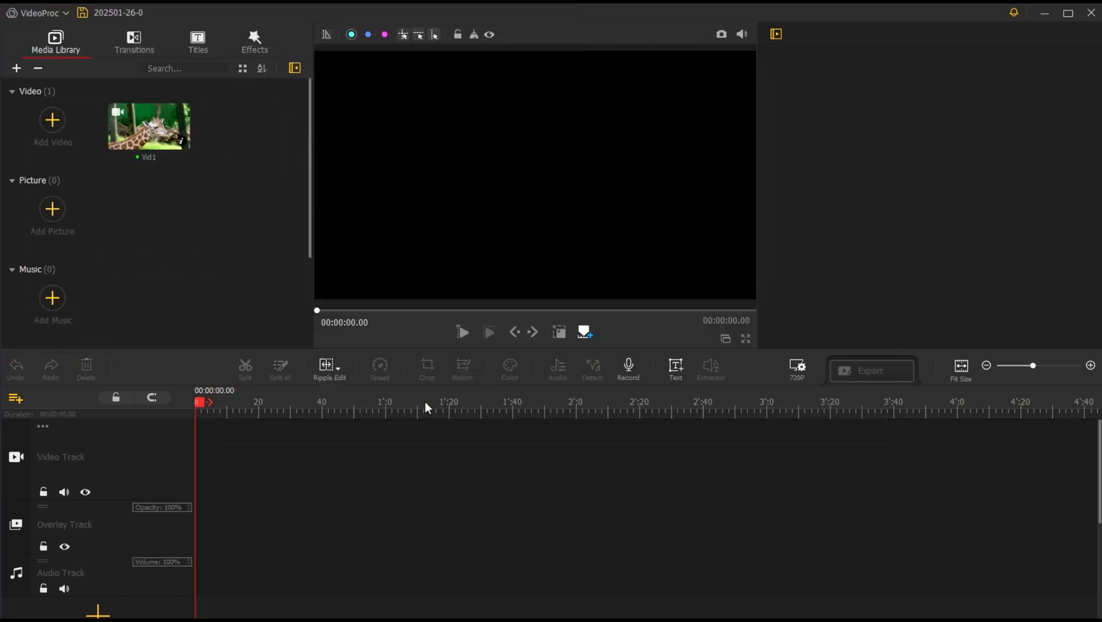
Step: Import the music file Music1.mp3 from the VideoProc Vlogger Sample Musics folder into the media library
{"action": "left_click", "coordinate": [52, 296]}
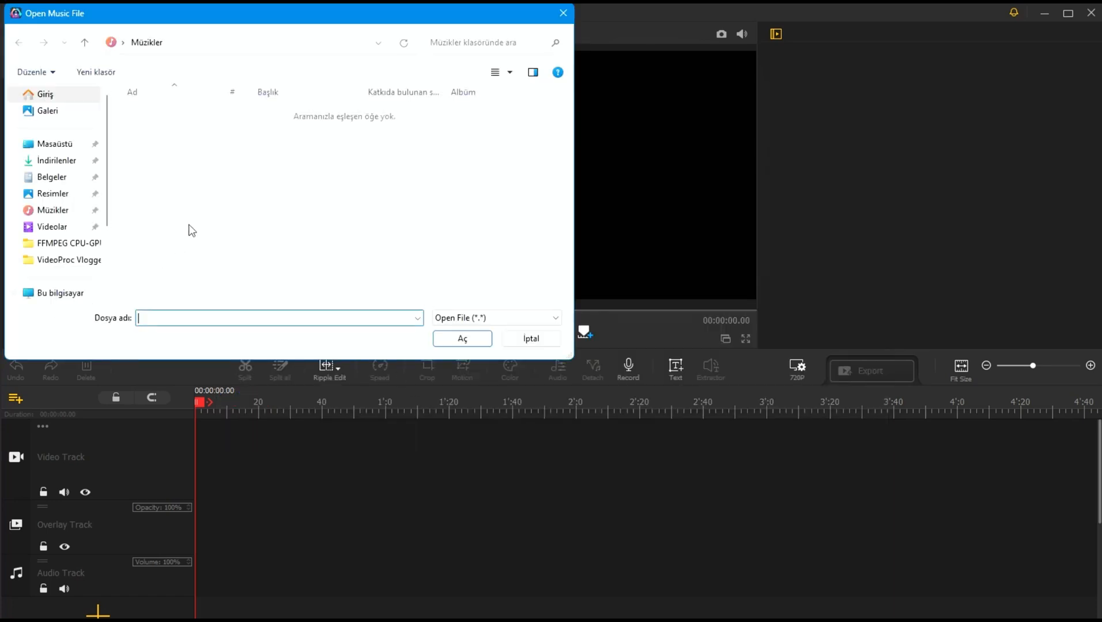
{"action": "left_click", "coordinate": [64, 229]}
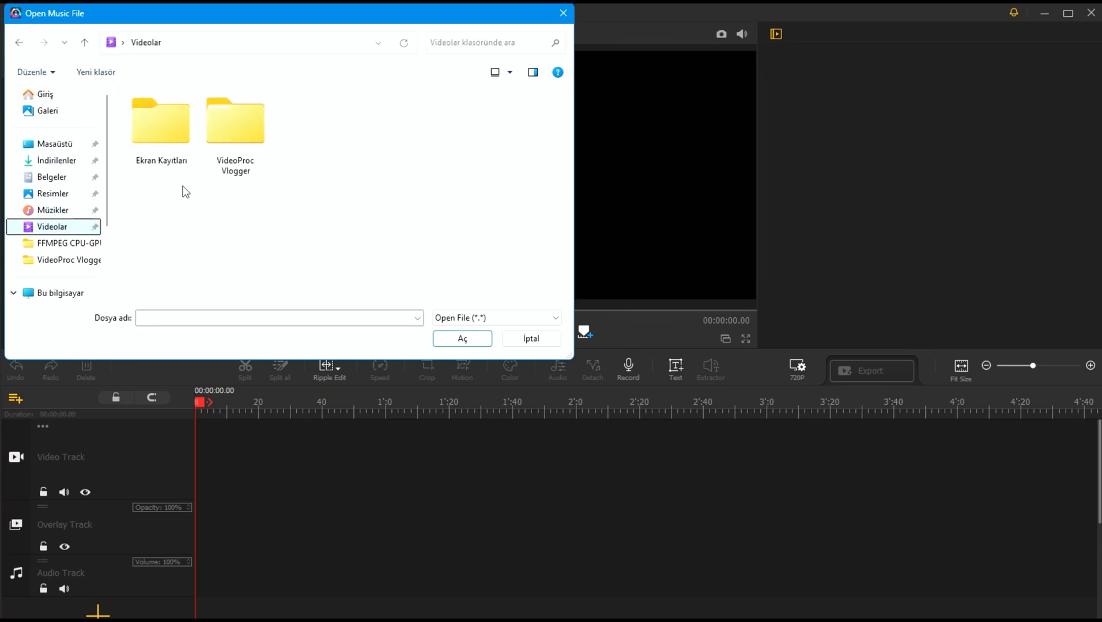
{"action": "left_click", "coordinate": [248, 129]}
{"action": "double_click", "coordinate": [248, 129]}
{"action": "double_click", "coordinate": [239, 129]}
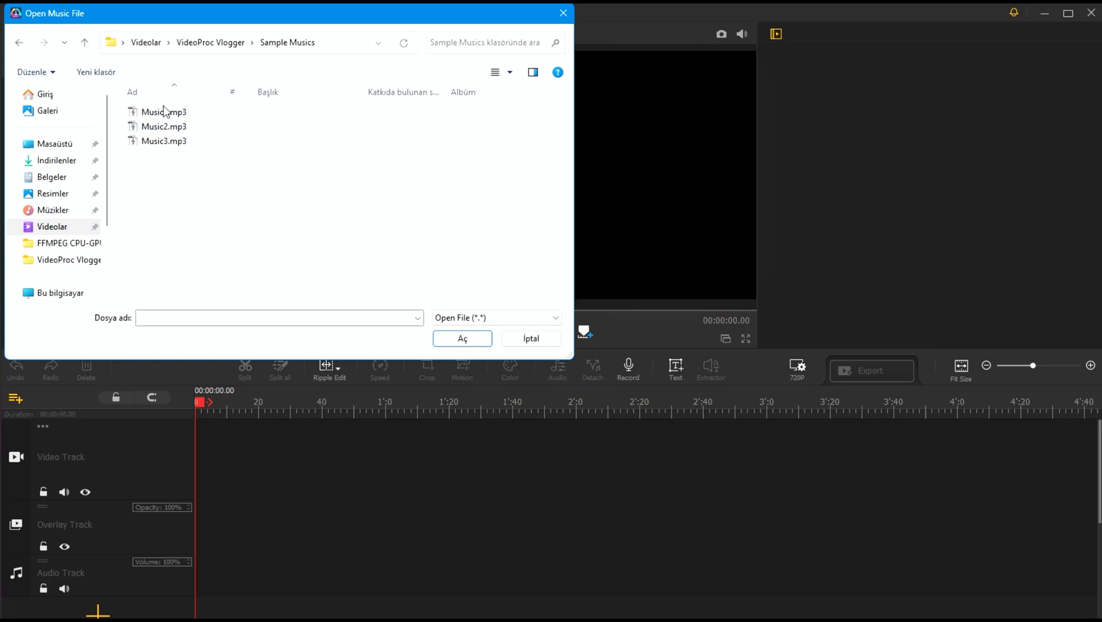
{"action": "left_click", "coordinate": [164, 113]}
{"action": "left_click", "coordinate": [452, 341]}
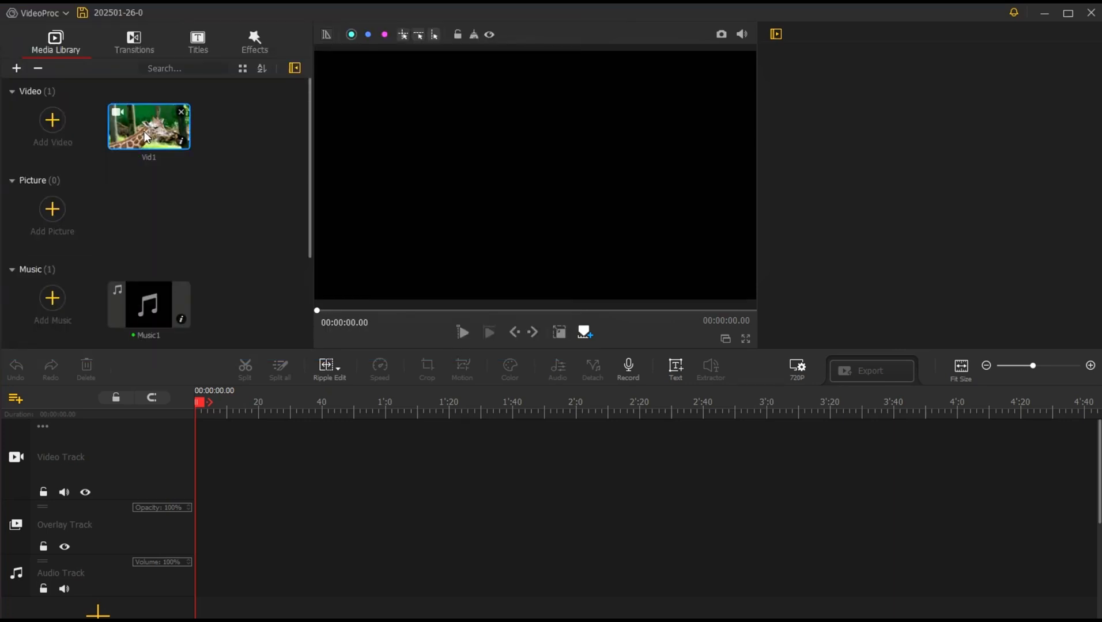
Step: Place Vid1 on the video track and Music1 on the audio track, trimming the music to end with the video
{"action": "left_click_drag", "start_coordinate": [143, 130], "coordinate": [218, 498]}
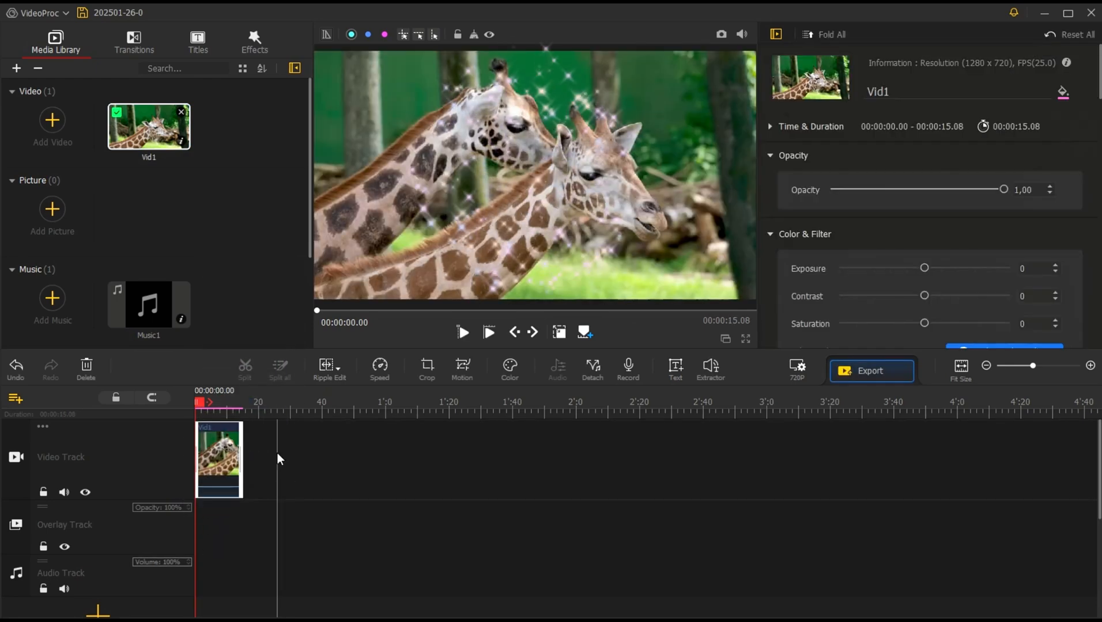
{"action": "left_click_drag", "start_coordinate": [155, 300], "coordinate": [209, 513]}
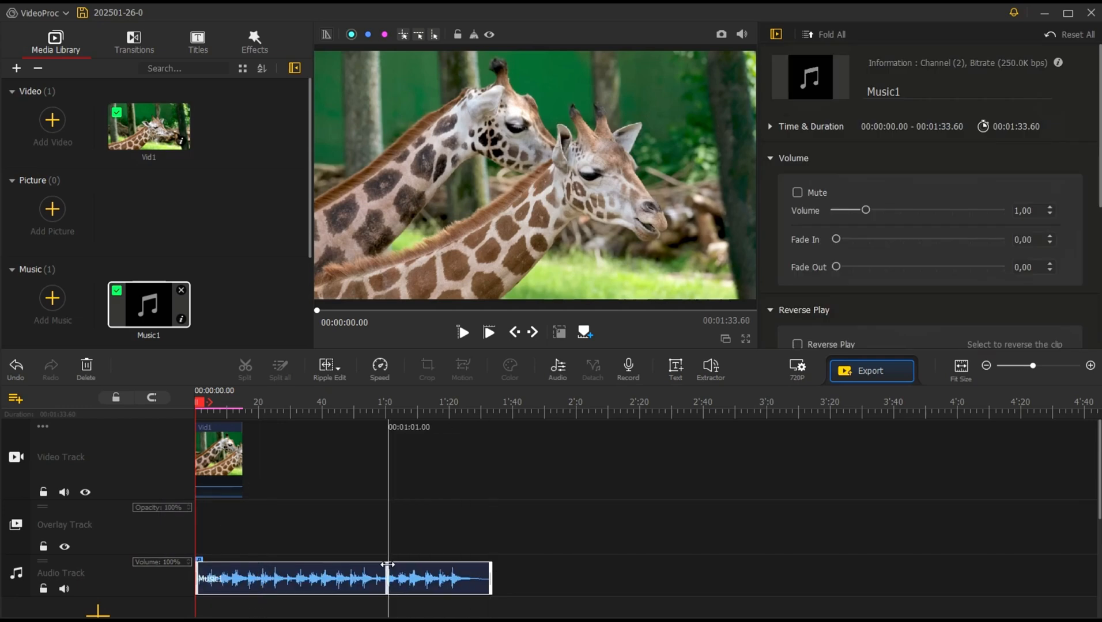
{"action": "left_click_drag", "start_coordinate": [271, 563], "coordinate": [242, 564]}
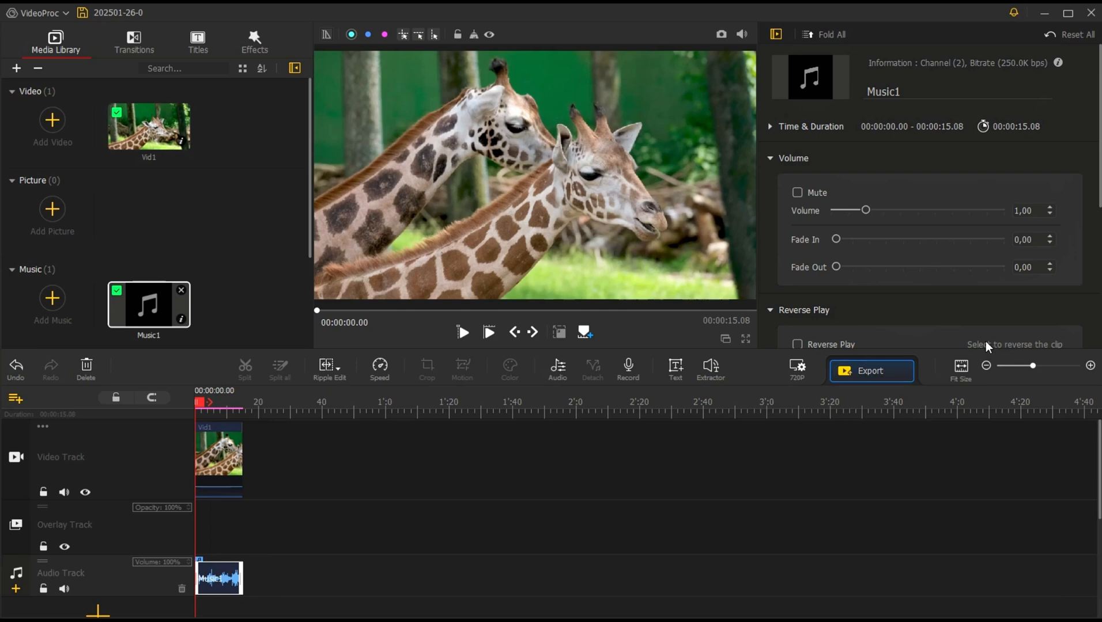
{"action": "left_click_drag", "start_coordinate": [1033, 365], "coordinate": [1048, 370]}
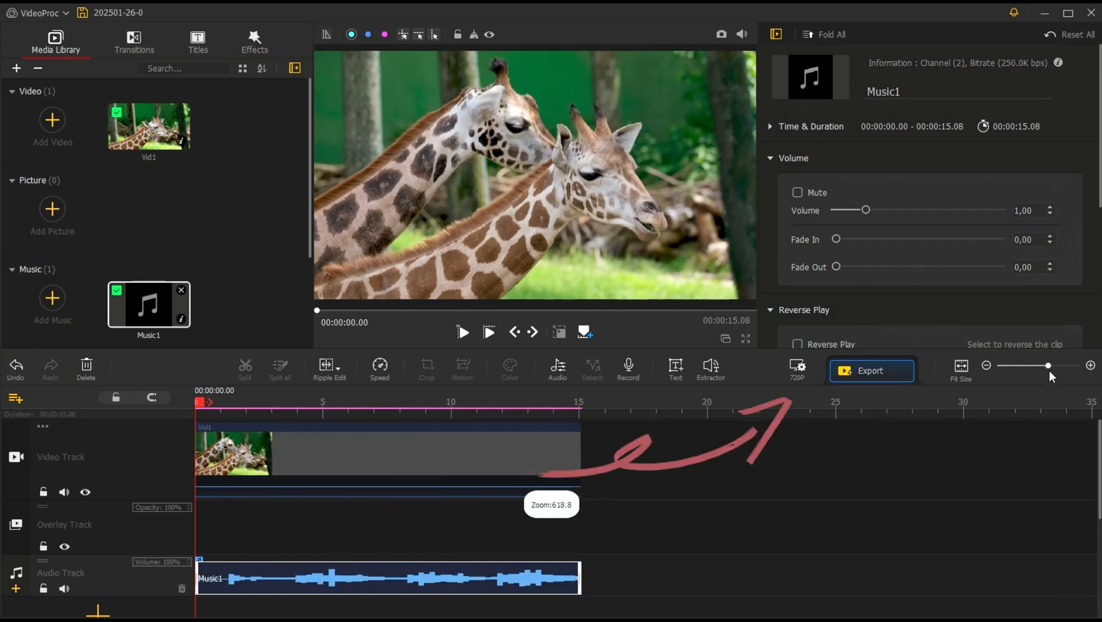
Step: Look over the project resolution presets without changing them, and save the project
{"action": "left_click", "coordinate": [797, 369]}
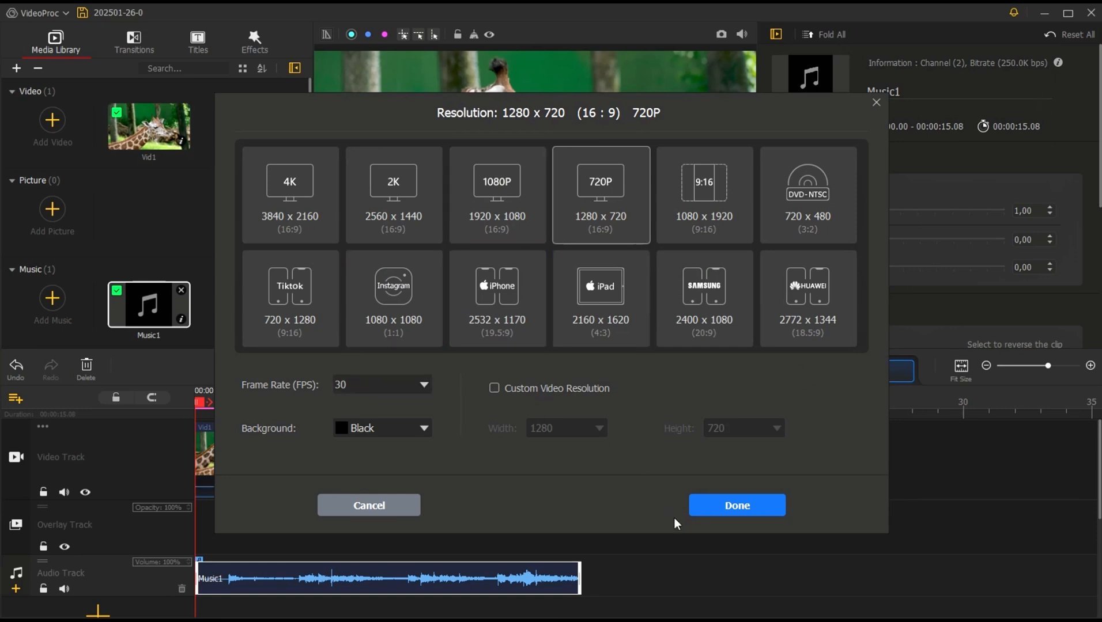
{"action": "left_click", "coordinate": [377, 505]}
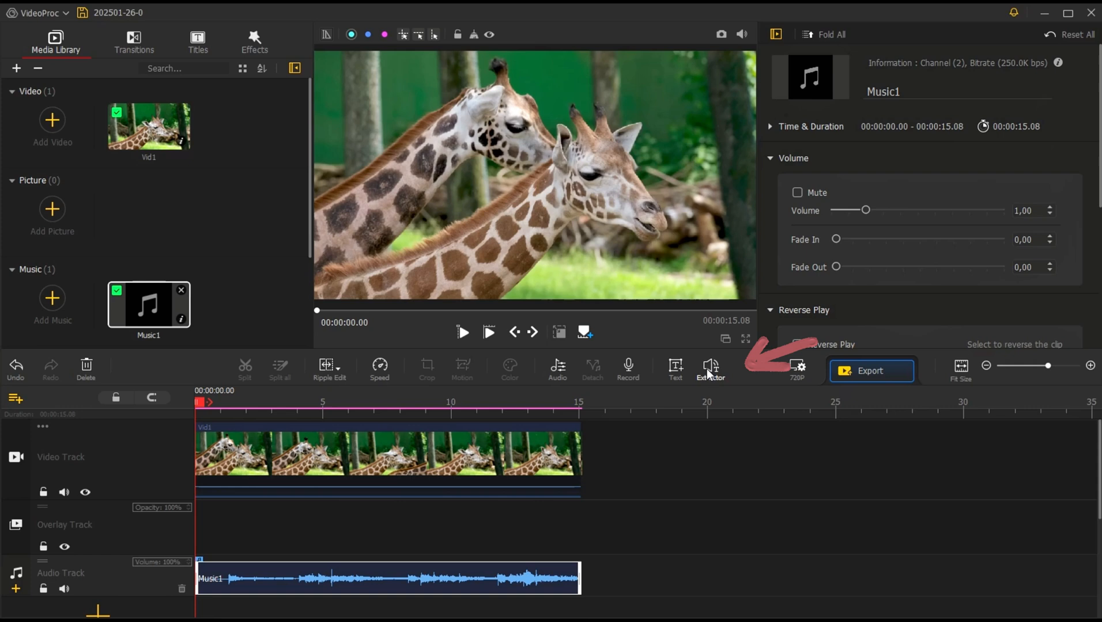
{"action": "key", "text": "ctrl+s"}
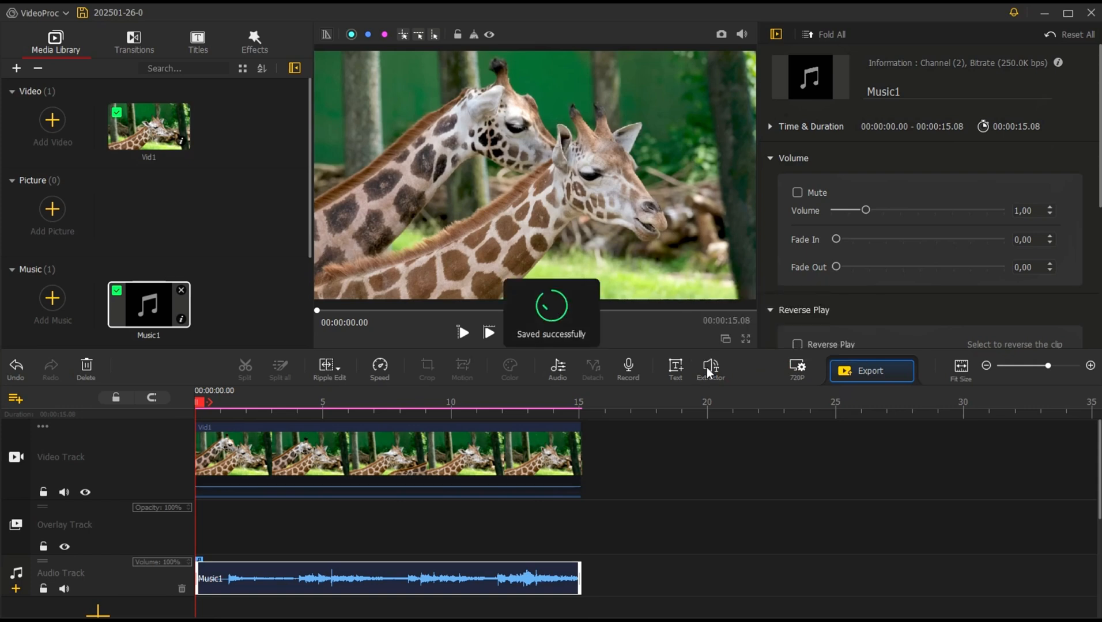
Step: Look over the track and output options of the audio-to-text extractor
{"action": "left_click", "coordinate": [710, 370]}
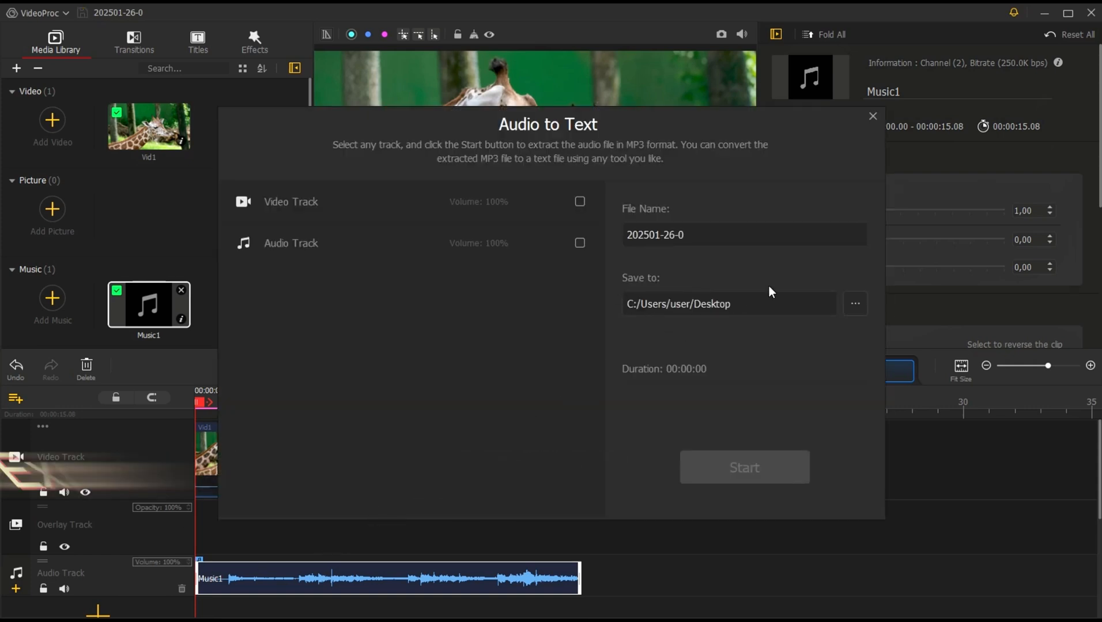
{"action": "left_click", "coordinate": [872, 116]}
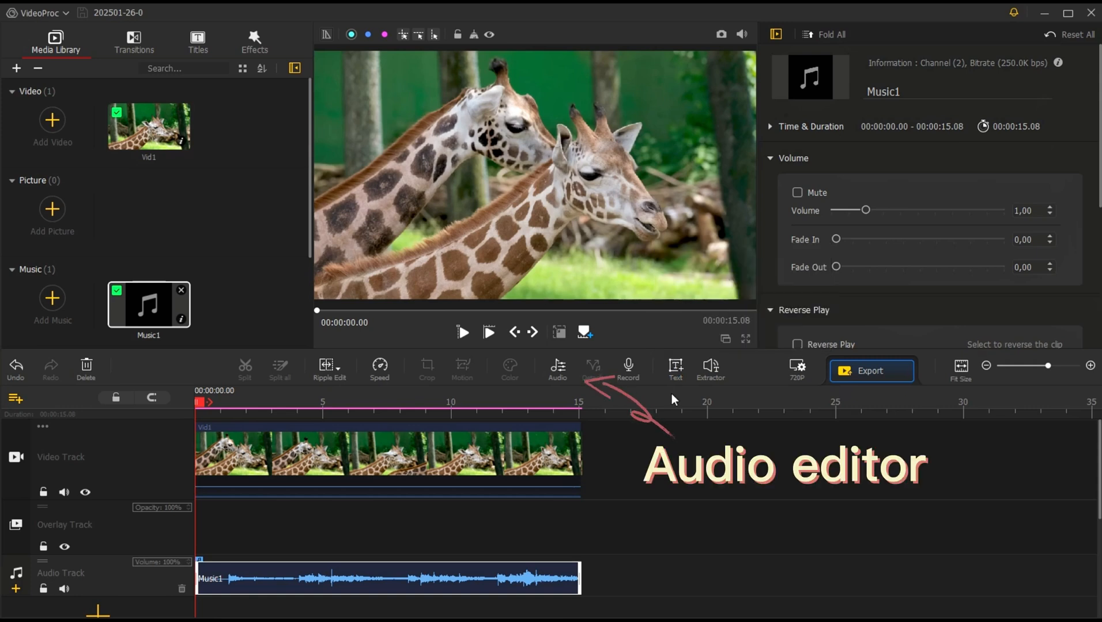
Step: Open Music1 in the Audio Editor and raise the volume of the section from 4.16 to 4.81 seconds by 3 dB
{"action": "left_click", "coordinate": [558, 371]}
{"action": "left_click", "coordinate": [342, 205]}
{"action": "left_click_drag", "start_coordinate": [344, 210], "coordinate": [390, 211]}
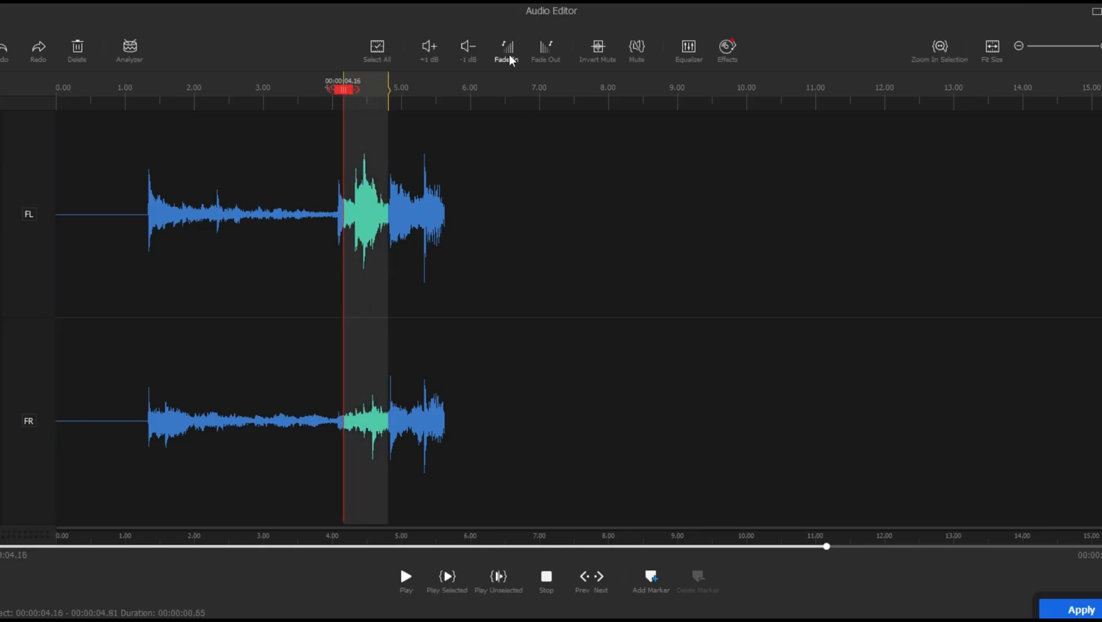
{"action": "left_click", "coordinate": [429, 49]}
{"action": "left_click", "coordinate": [428, 49]}
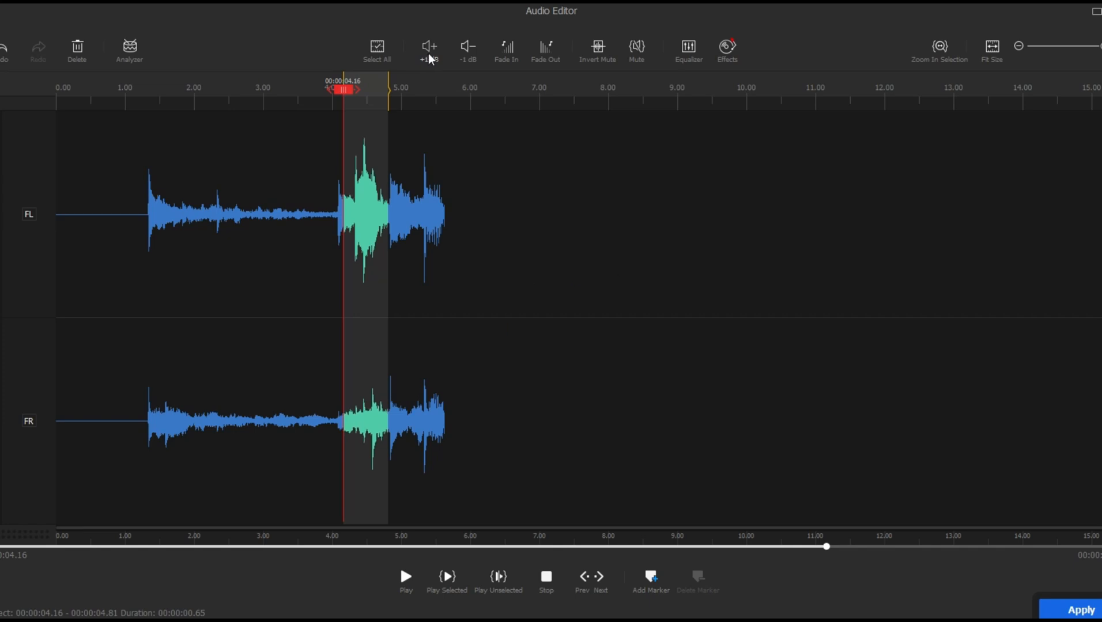
{"action": "left_click", "coordinate": [429, 50]}
Step: Raise the volume of the section from 2.12 to 3.41 seconds, and raise the whole clip by 1 dB
{"action": "left_click", "coordinate": [269, 213]}
{"action": "left_click_drag", "start_coordinate": [202, 215], "coordinate": [292, 223]}
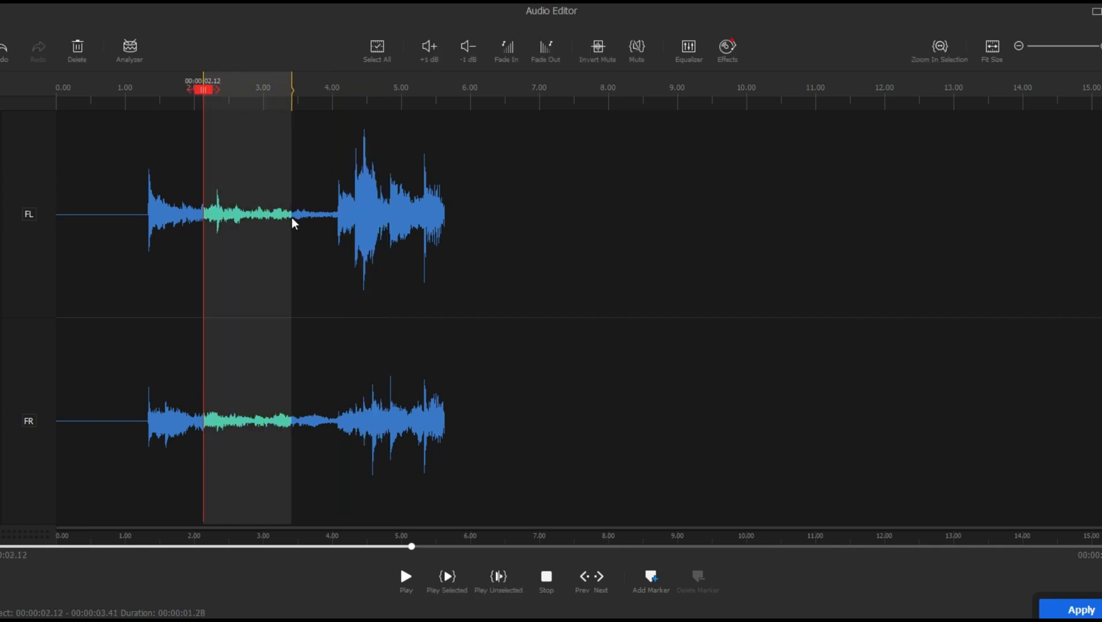
{"action": "left_click", "coordinate": [430, 49]}
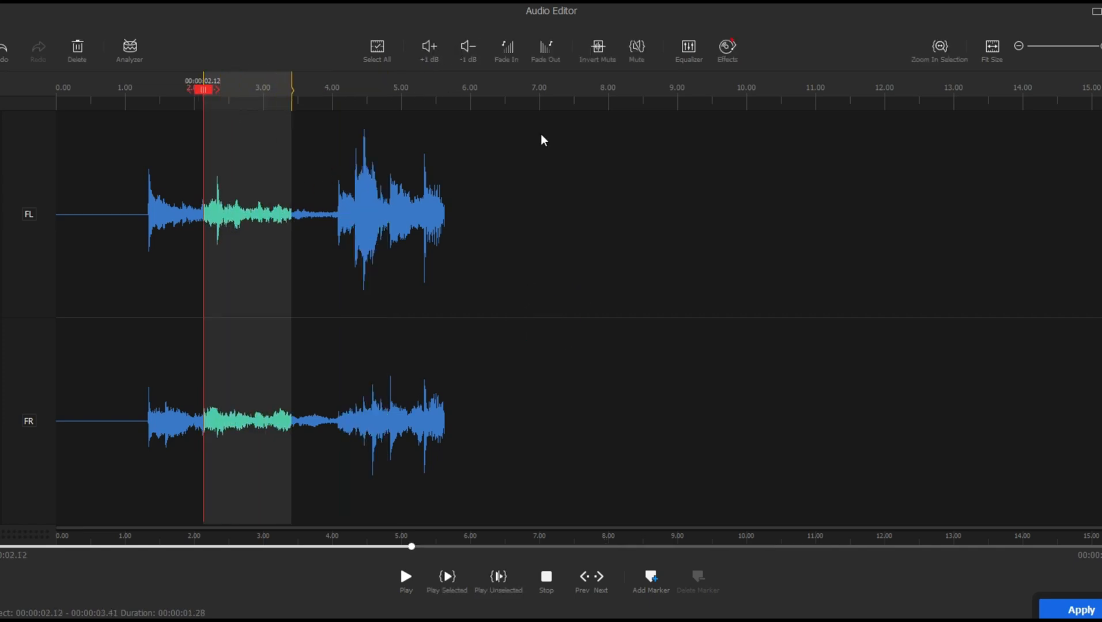
{"action": "key", "text": "ctrl+a"}
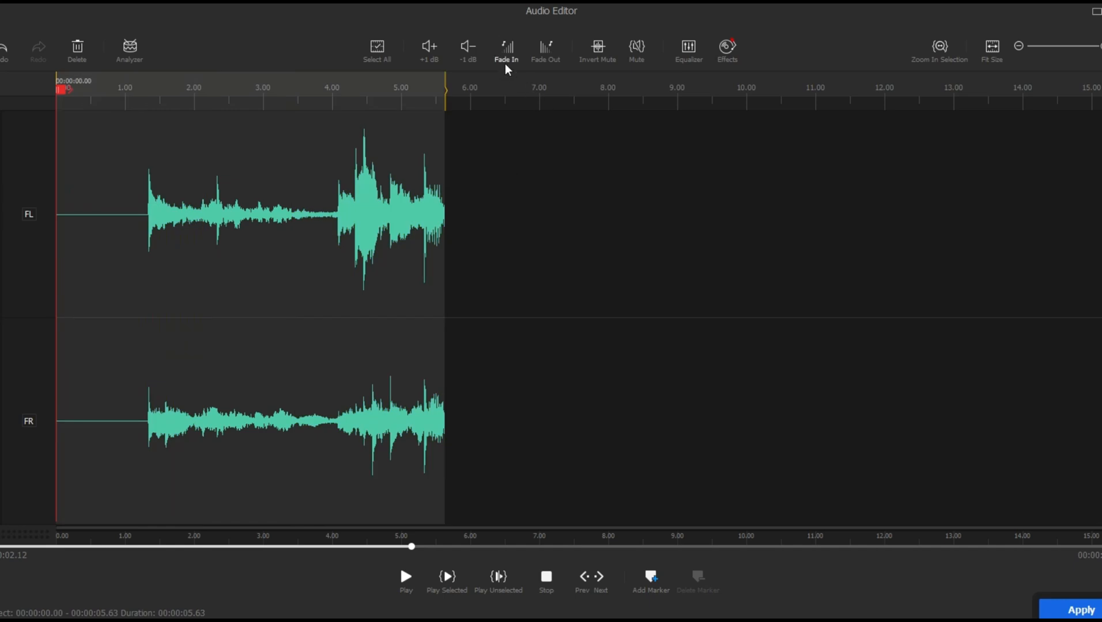
{"action": "left_click", "coordinate": [435, 54]}
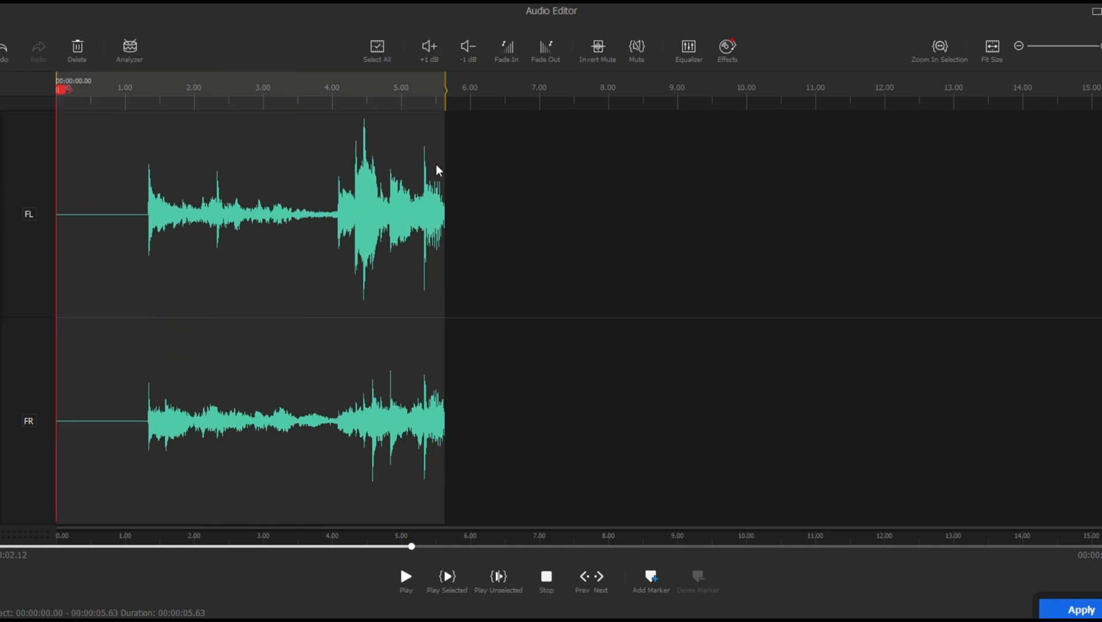
Step: Lower the volume of the loud section from 4.15 to 4.77 seconds
{"action": "left_click", "coordinate": [342, 181]}
{"action": "left_click_drag", "start_coordinate": [343, 180], "coordinate": [387, 207]}
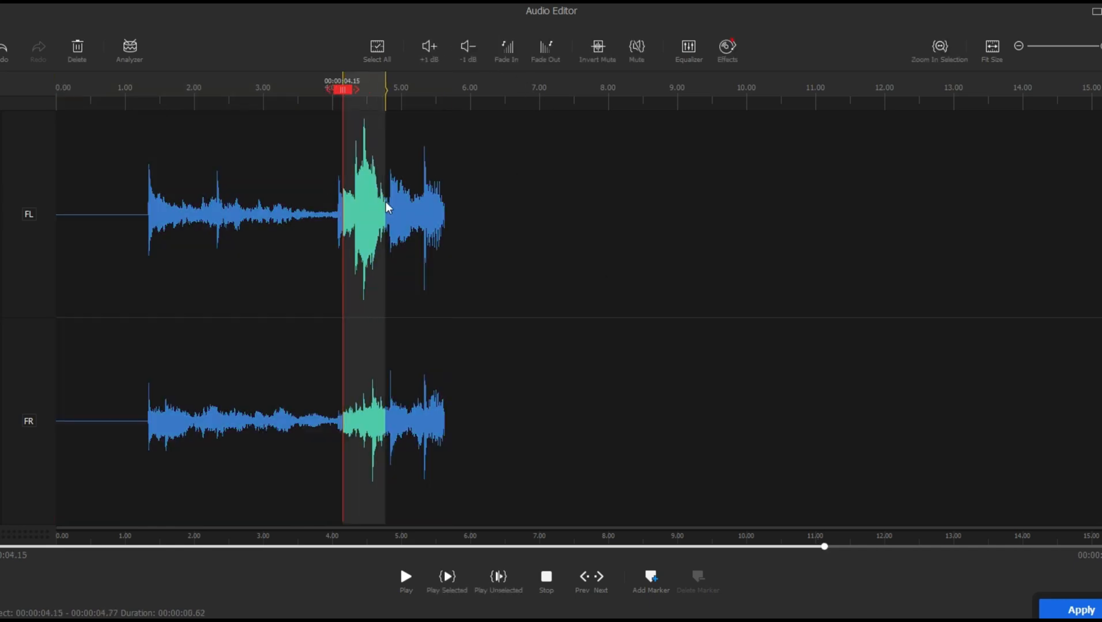
{"action": "left_click", "coordinate": [472, 54]}
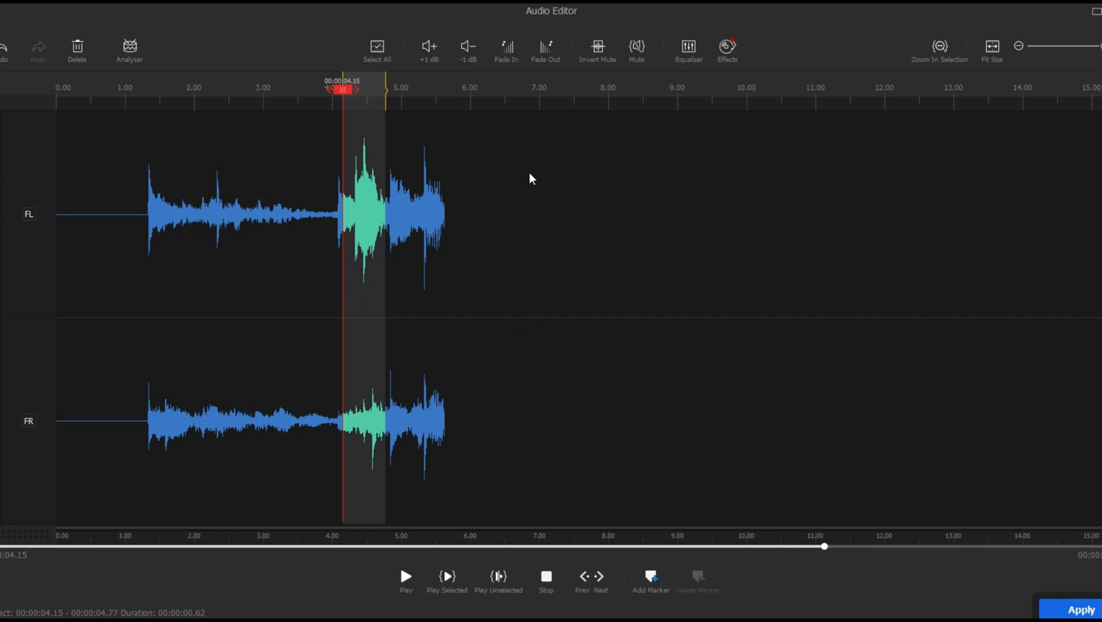
Step: Apply a fade-in to the section from 1.16 to 1.76 seconds, accepting the clearing of the analysis markers
{"action": "left_click_drag", "start_coordinate": [137, 251], "coordinate": [178, 231]}
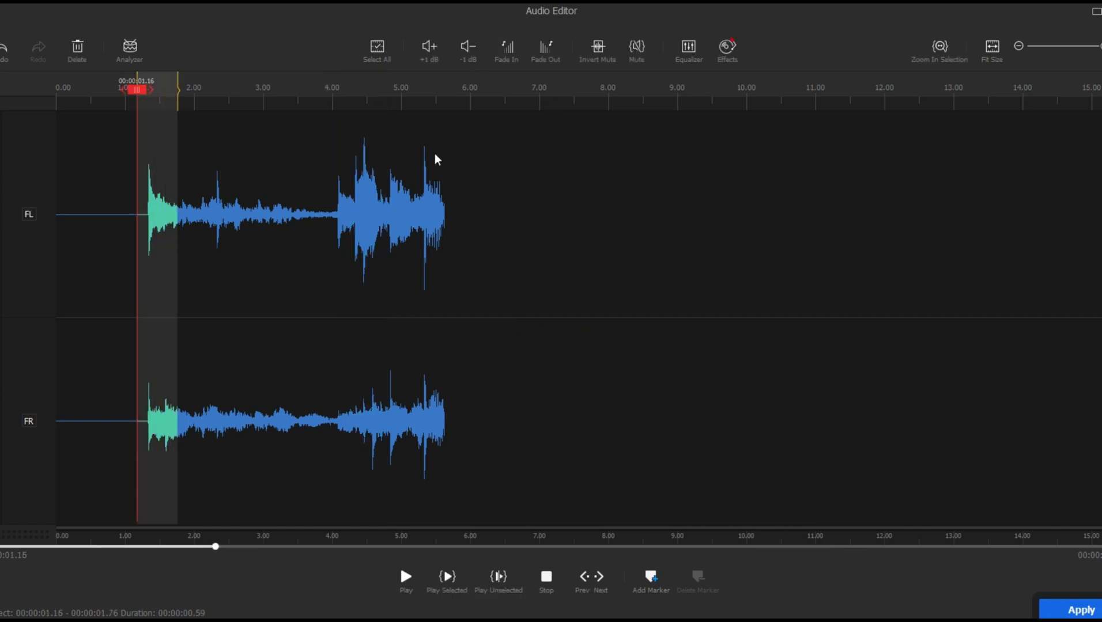
{"action": "left_click", "coordinate": [506, 55]}
{"action": "left_click", "coordinate": [620, 431]}
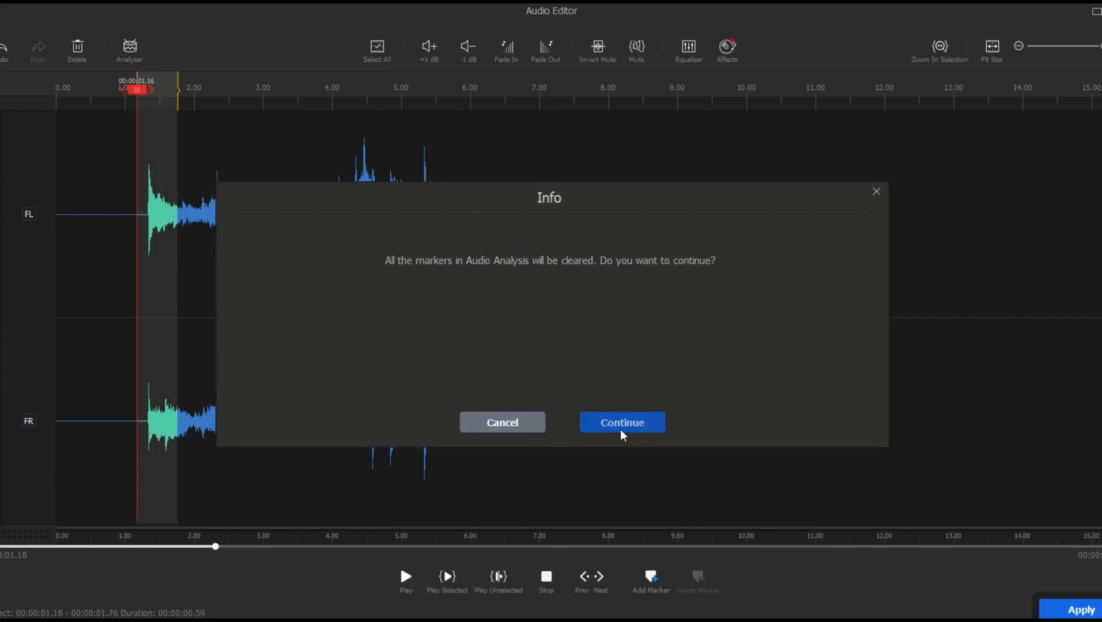
Step: Apply a fade-out to the end of the audio, from 5.28 to 5.63 seconds
{"action": "left_click_drag", "start_coordinate": [493, 227], "coordinate": [447, 226]}
{"action": "left_click", "coordinate": [442, 227]}
{"action": "left_click", "coordinate": [545, 53]}
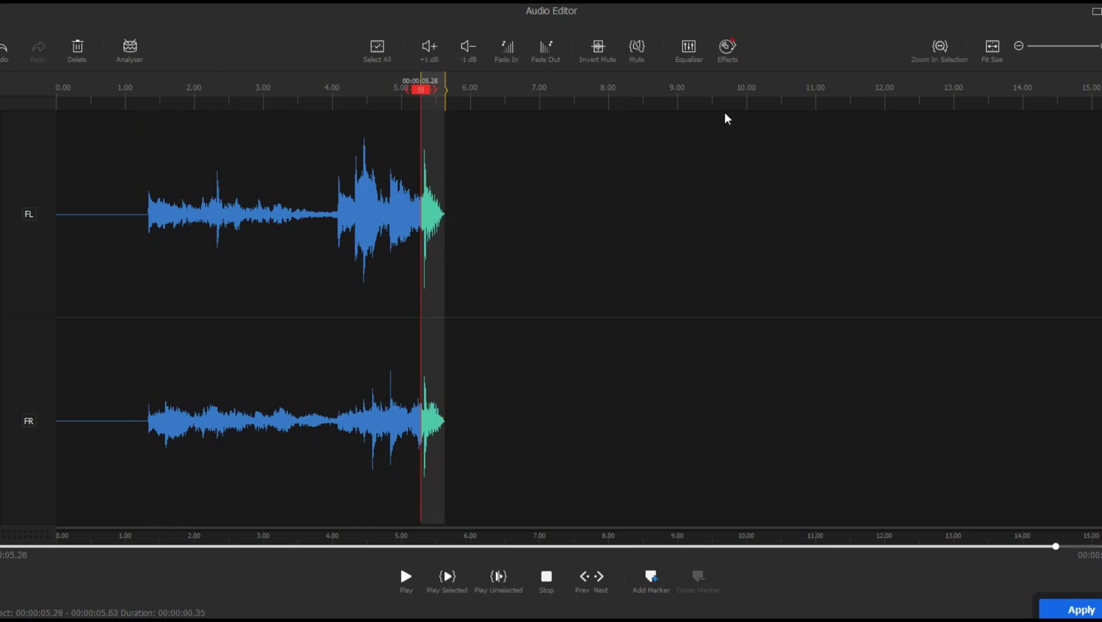
Step: Set the custom equalizer to 6.17 dB at 31 Hz, 3.05 at 62 Hz, 1.50 at 4 kHz, 3.65 at 8 kHz and 5.89 at 16 kHz
{"action": "left_click", "coordinate": [687, 52]}
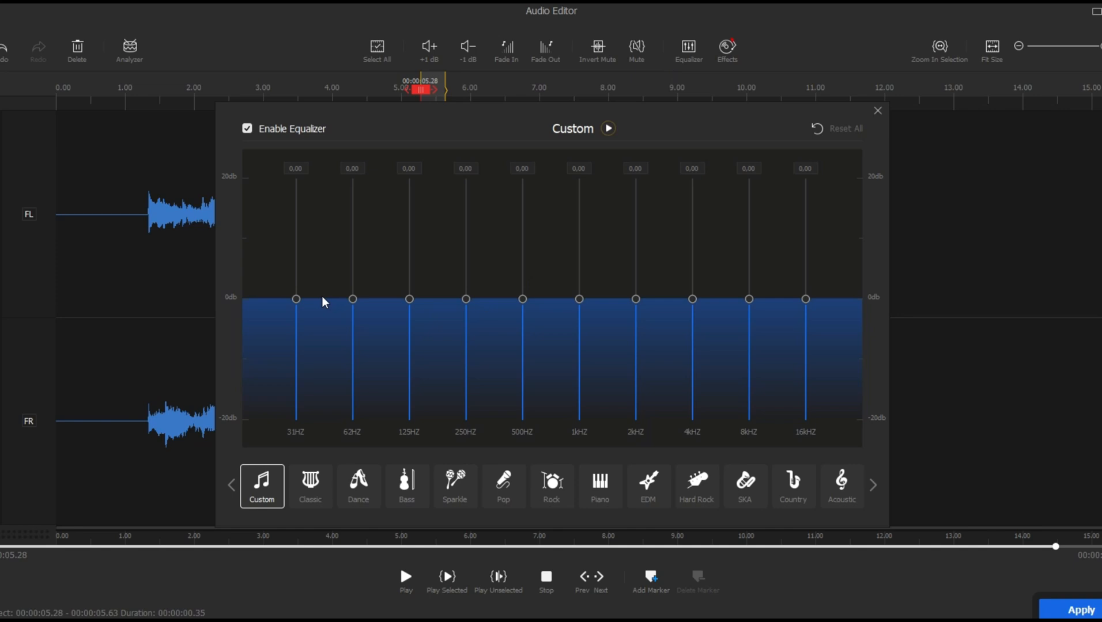
{"action": "left_click_drag", "start_coordinate": [296, 299], "coordinate": [295, 265]}
{"action": "left_click_drag", "start_coordinate": [352, 299], "coordinate": [354, 282]}
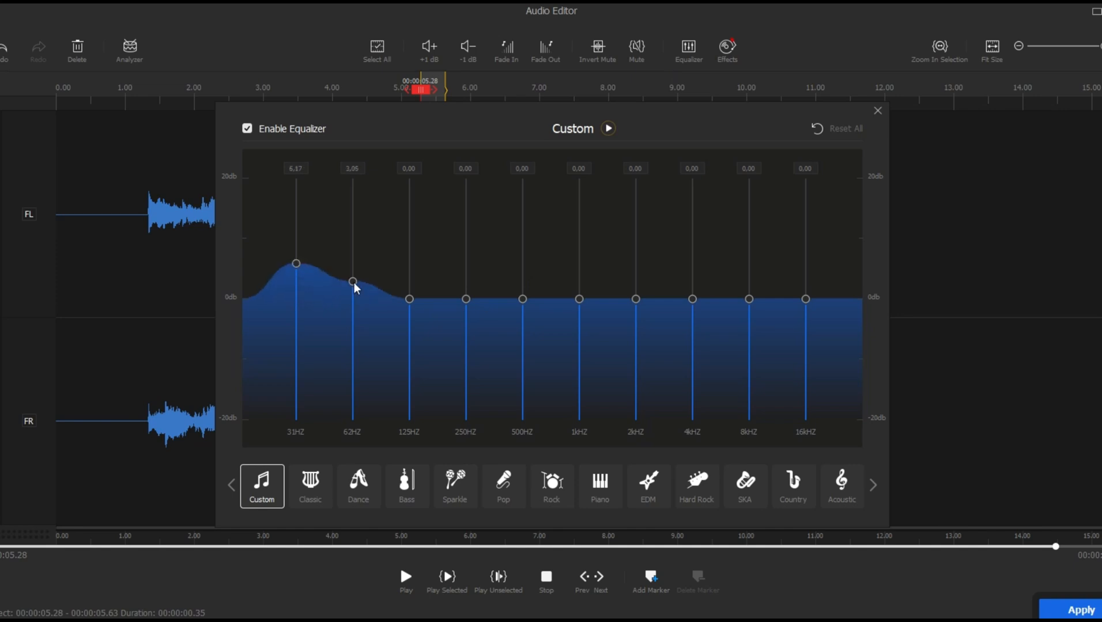
{"action": "left_click_drag", "start_coordinate": [805, 299], "coordinate": [807, 266]}
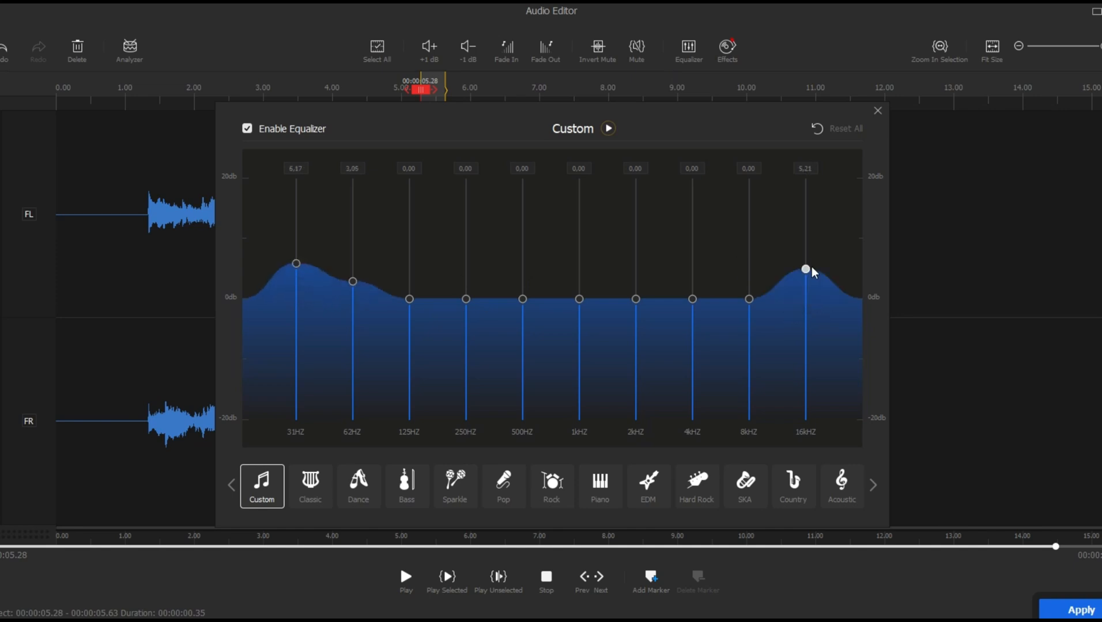
{"action": "left_click_drag", "start_coordinate": [749, 299], "coordinate": [748, 277]}
{"action": "left_click_drag", "start_coordinate": [692, 303], "coordinate": [692, 294]}
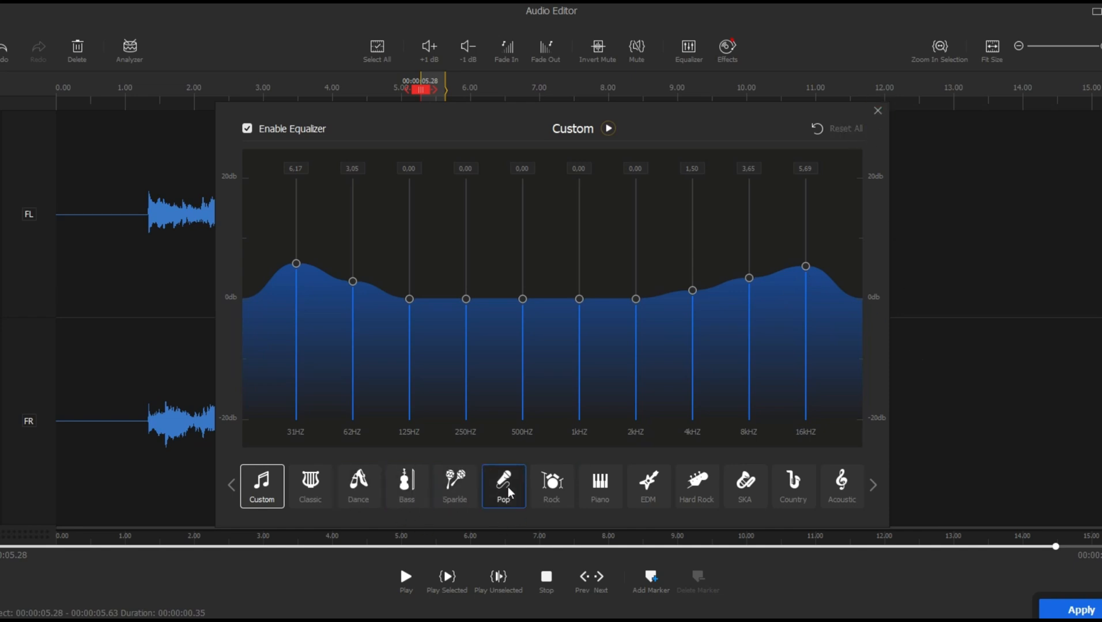
{"action": "left_click", "coordinate": [878, 111]}
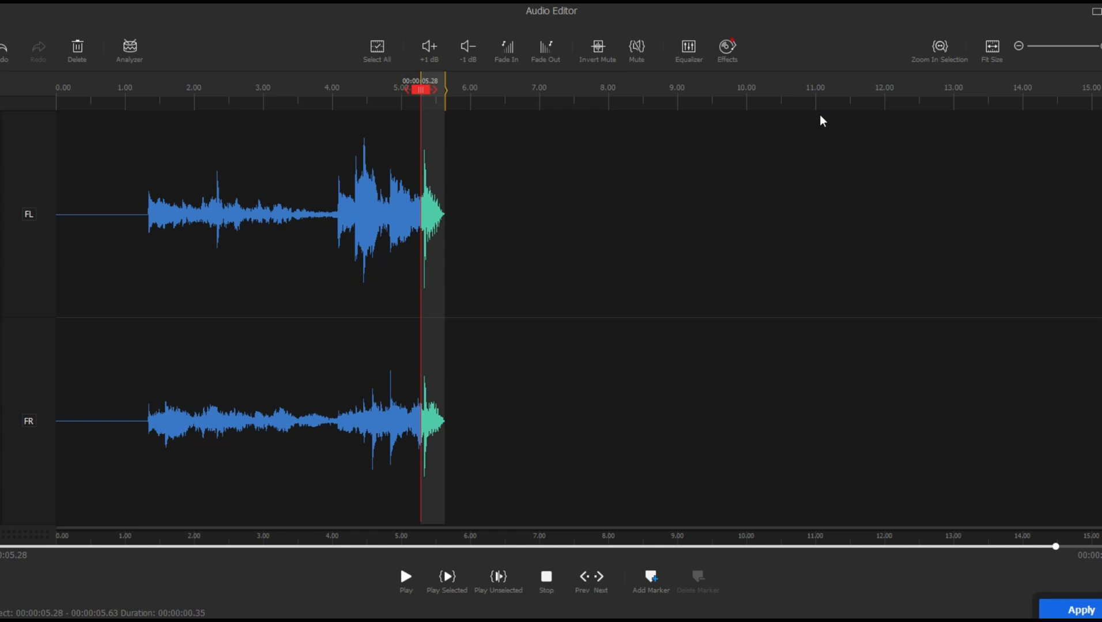
Step: View the available sound effects for the audio, and close them without applying any
{"action": "left_click", "coordinate": [727, 51]}
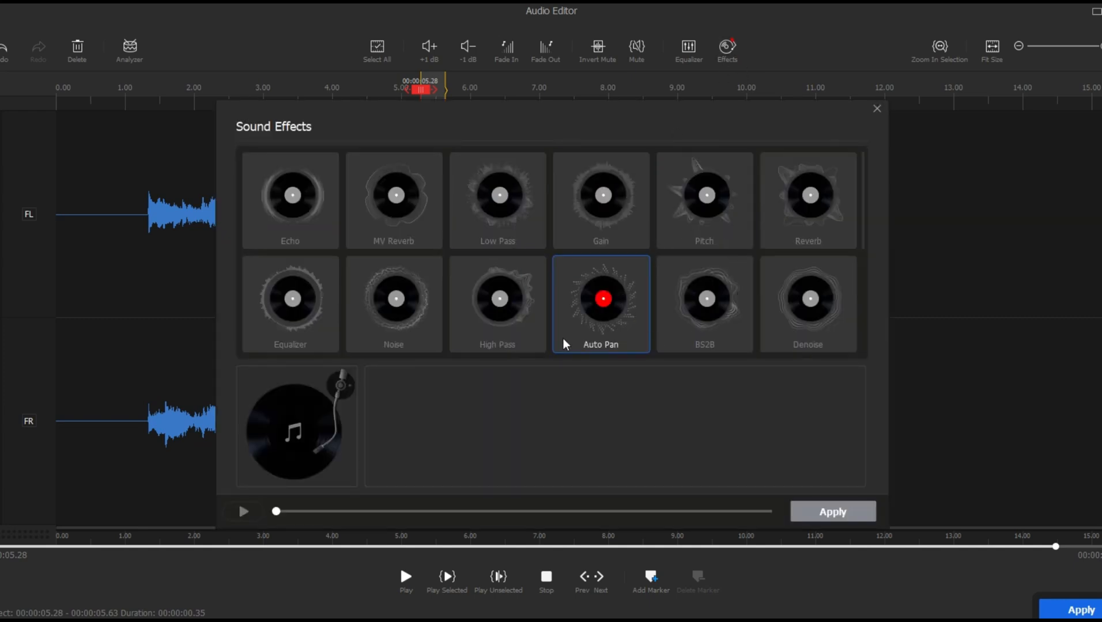
{"action": "left_click", "coordinate": [876, 109]}
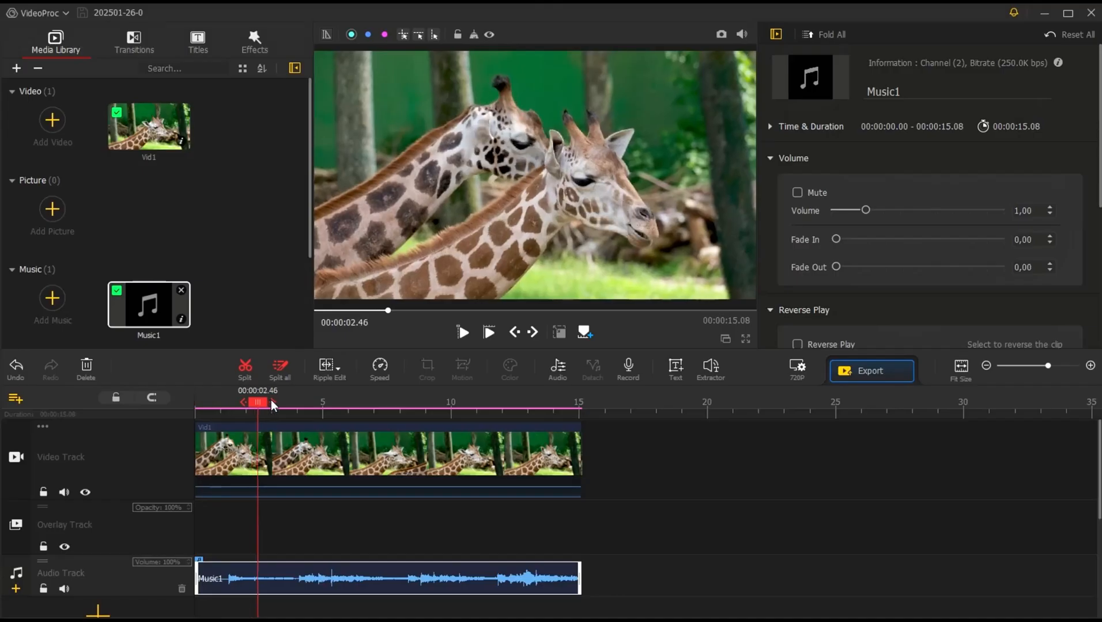
Step: Split the video clip Vid1 at 3.23 seconds, undoing the mistaken split of the music clip
{"action": "mouse_move", "coordinate": [271, 401]}
{"action": "left_mouse_down"}
{"action": "mouse_move", "coordinate": [365, 394]}
{"action": "mouse_move", "coordinate": [248, 401]}
{"action": "mouse_move", "coordinate": [284, 402]}
{"action": "left_mouse_up"}
{"action": "left_click", "coordinate": [245, 367]}
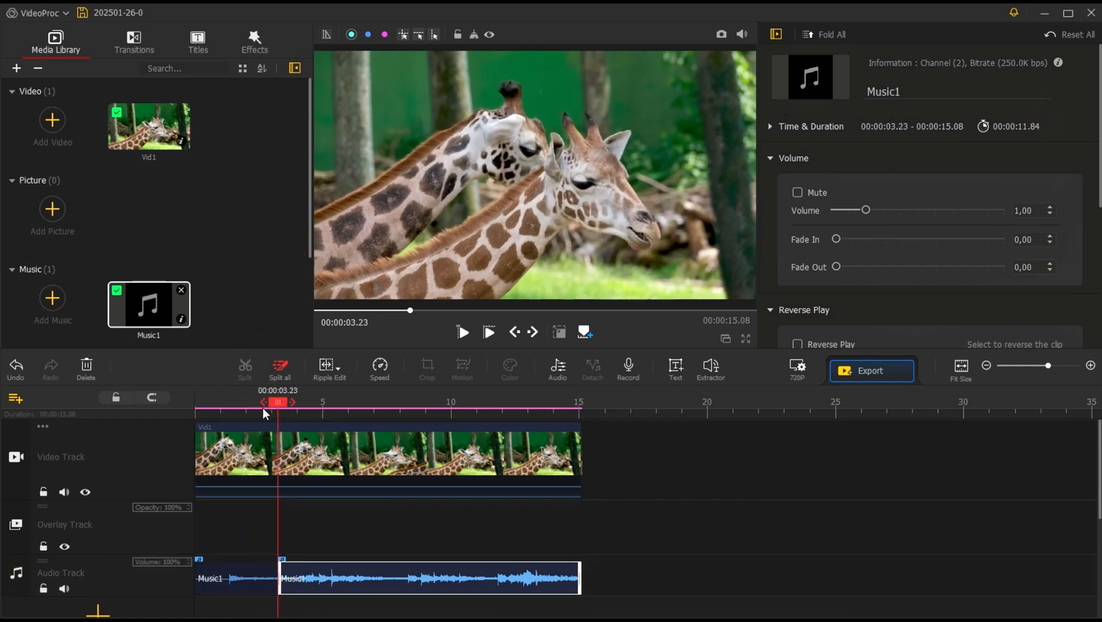
{"action": "key", "text": "ctrl+z"}
{"action": "left_click", "coordinate": [275, 441]}
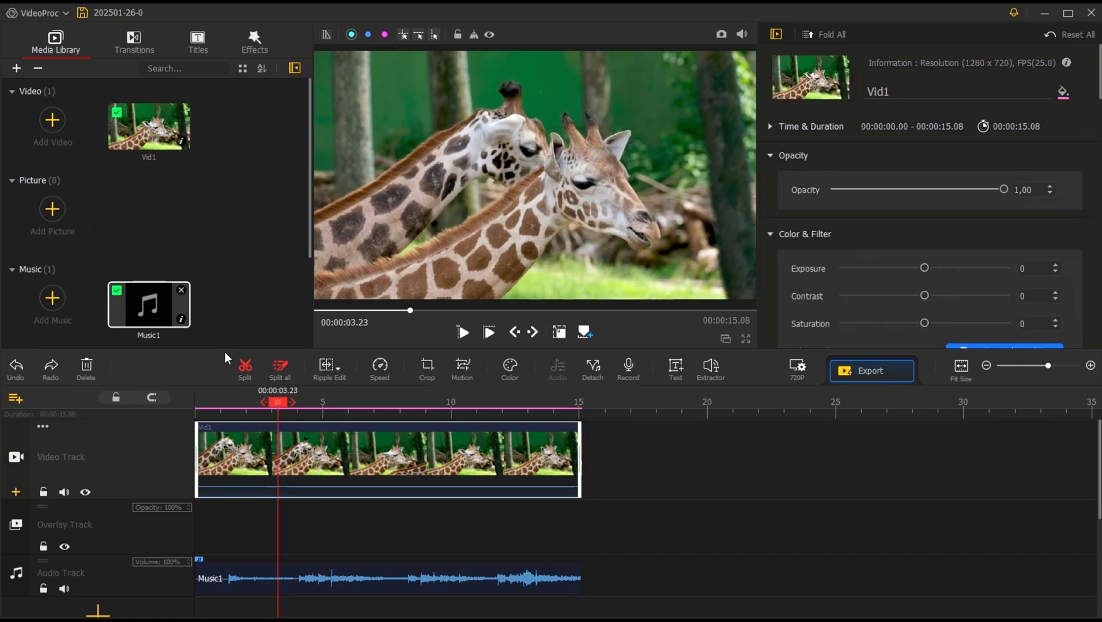
{"action": "left_click", "coordinate": [245, 368]}
Step: Split the video again at 5.80 seconds and delete the section between the two cuts
{"action": "left_click_drag", "start_coordinate": [286, 403], "coordinate": [345, 404]}
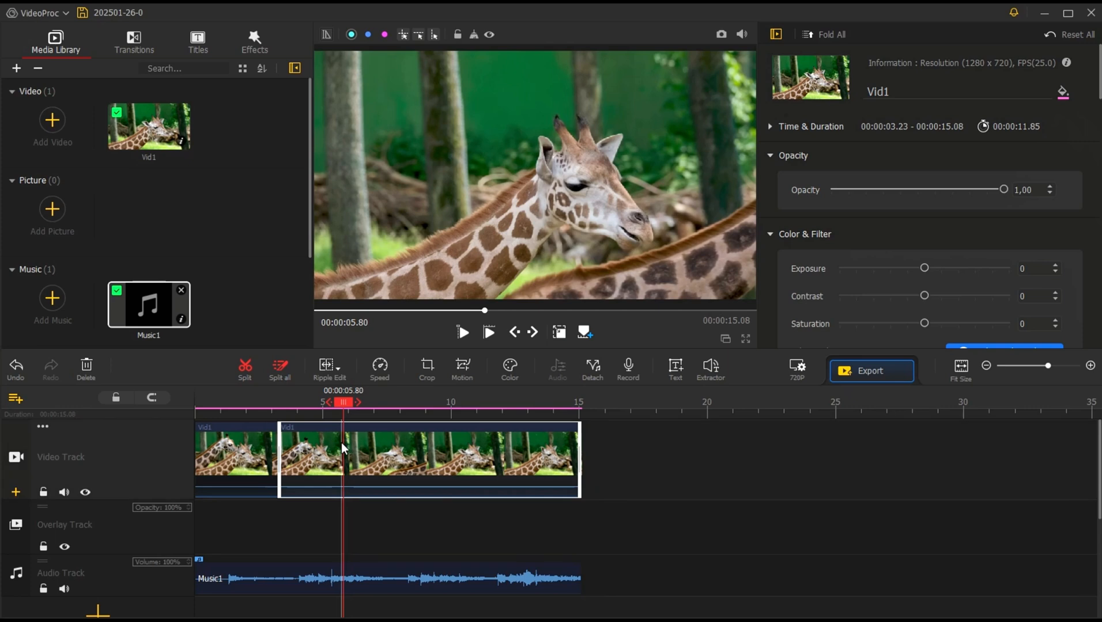
{"action": "left_click", "coordinate": [245, 370]}
{"action": "left_click", "coordinate": [321, 455]}
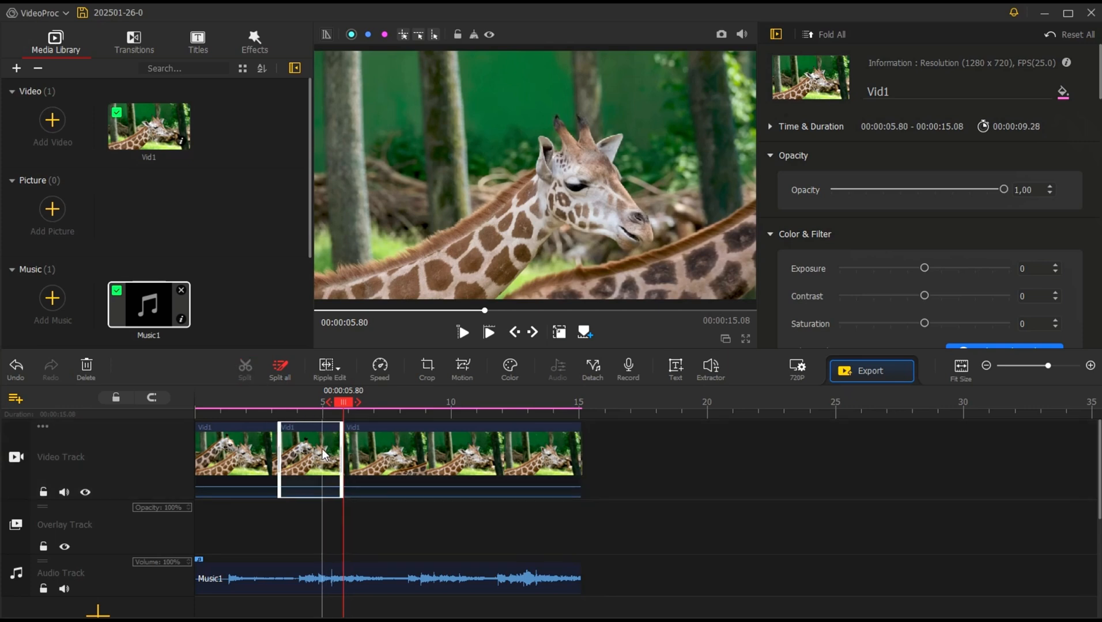
{"action": "key", "text": "Delete"}
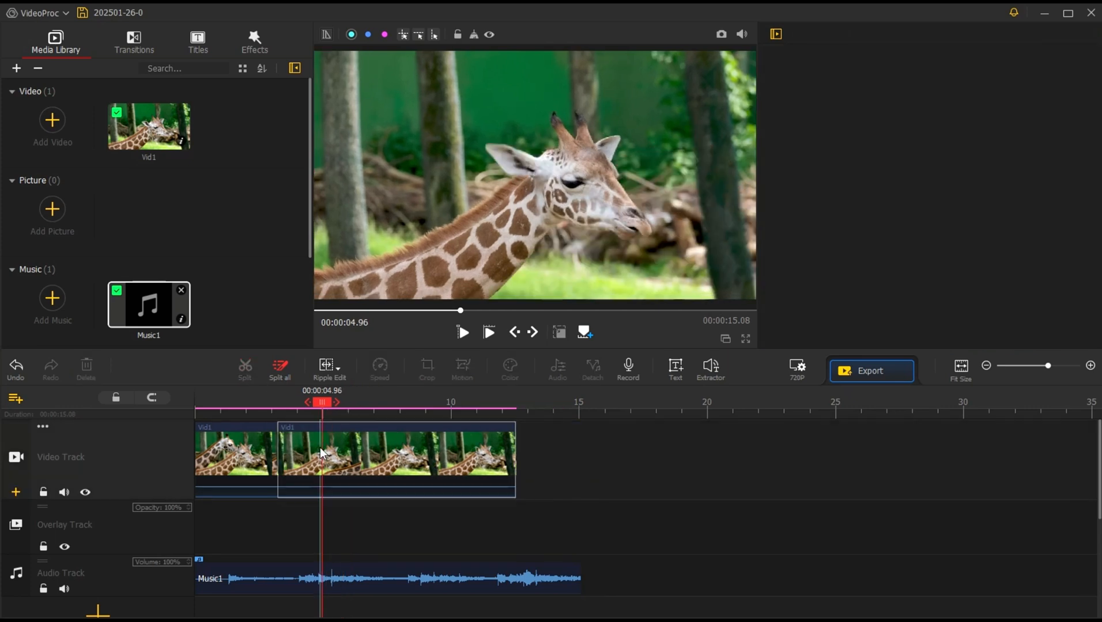
Step: Trim the end of the music clip to 12.51 seconds, in line with the end of the video
{"action": "left_click", "coordinate": [560, 576]}
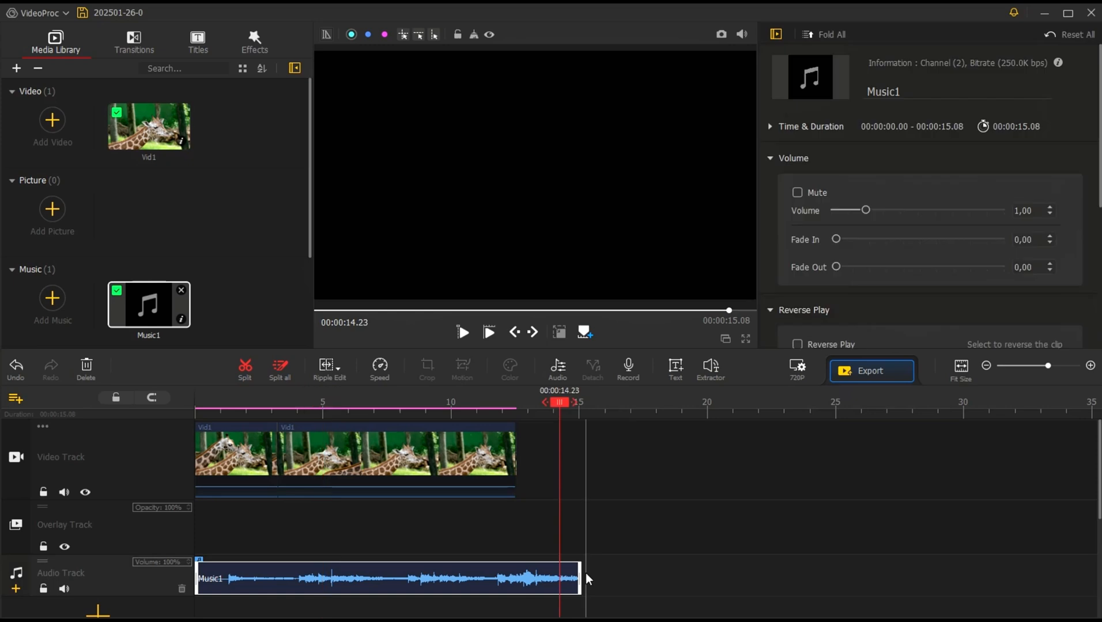
{"action": "left_click_drag", "start_coordinate": [514, 560], "coordinate": [515, 560]}
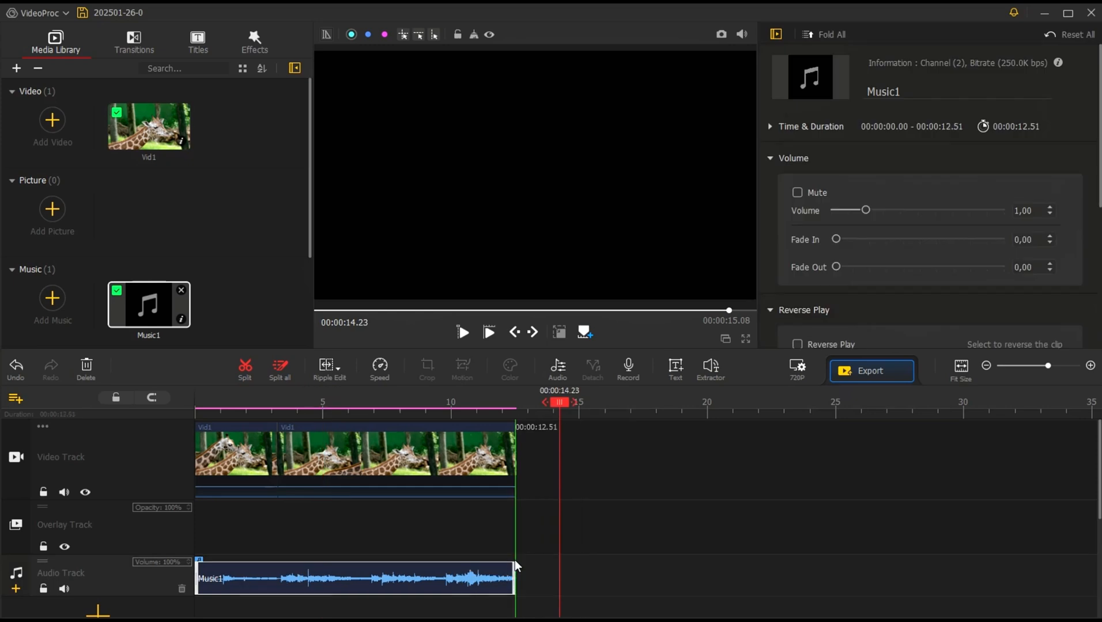
Step: Add a Linear Blur transition between the first two video clips and play it back
{"action": "left_click", "coordinate": [259, 441]}
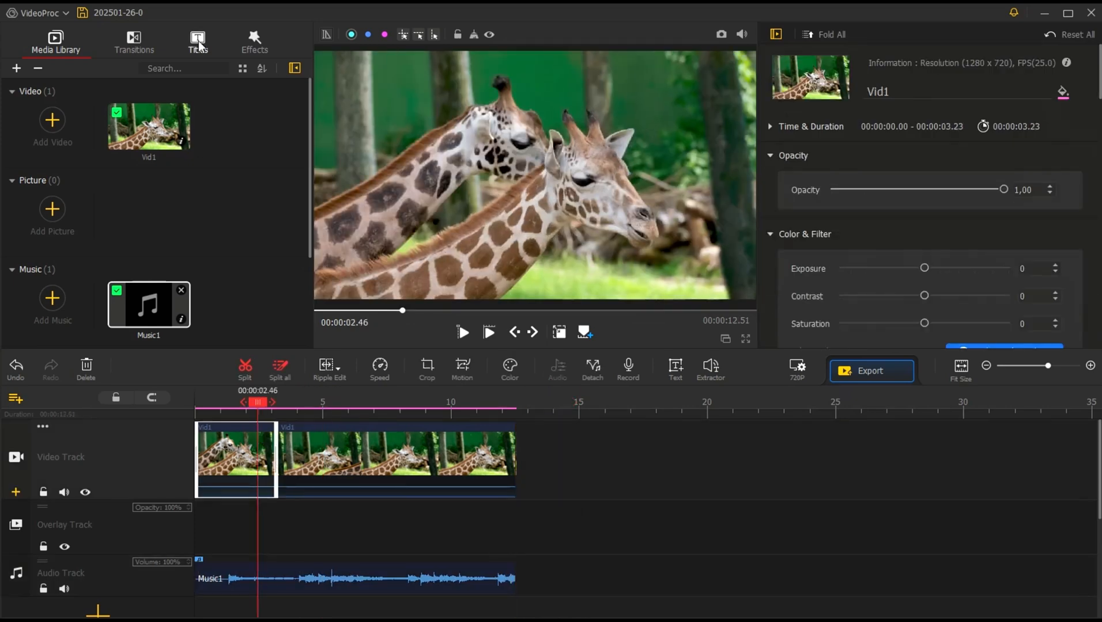
{"action": "left_click", "coordinate": [134, 41]}
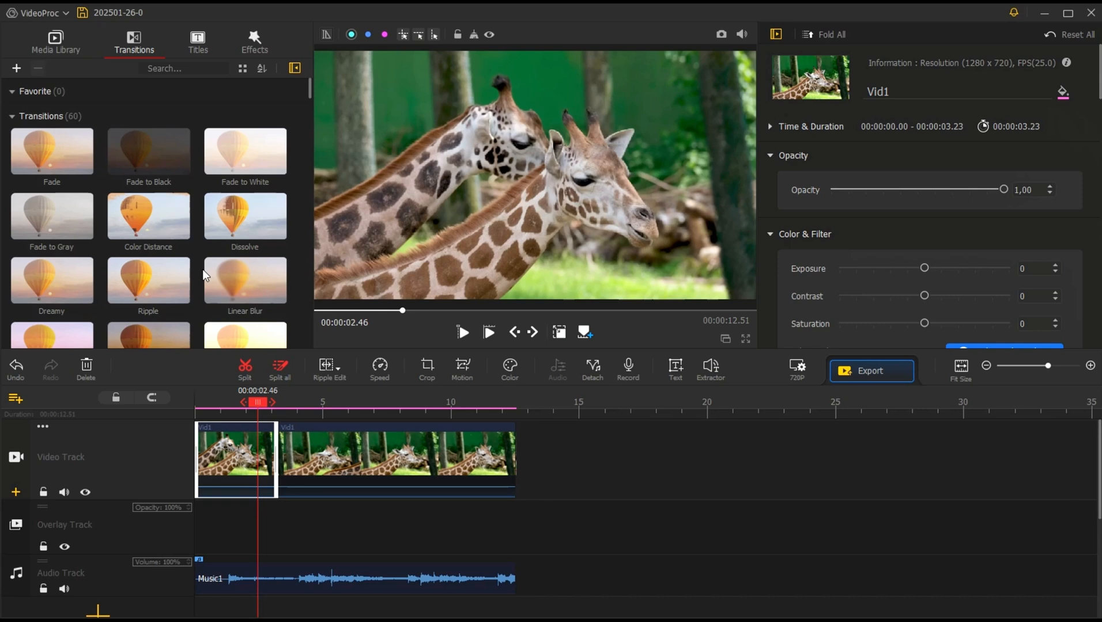
{"action": "scroll", "coordinate": [108, 254], "scroll_direction": "down", "scroll_amount": 1}
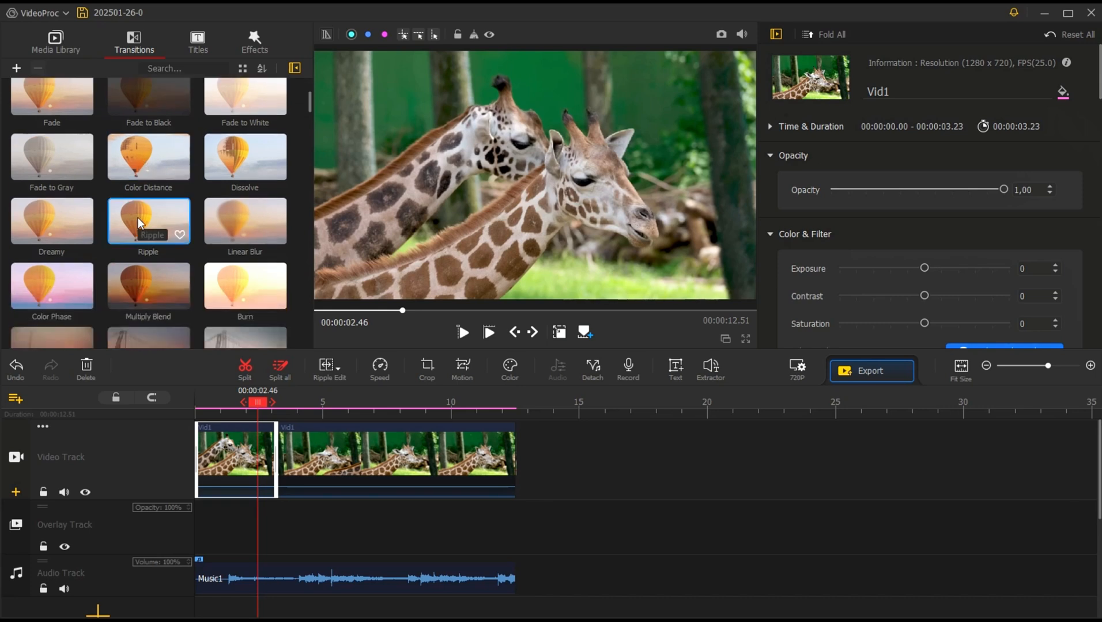
{"action": "left_click_drag", "start_coordinate": [239, 218], "coordinate": [227, 397]}
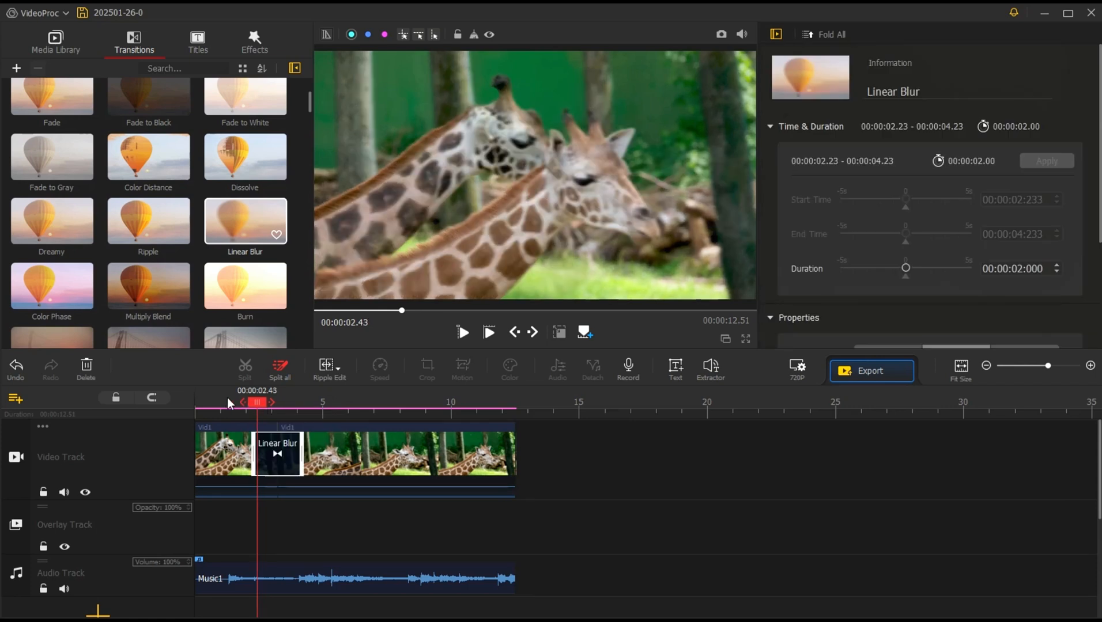
{"action": "left_click", "coordinate": [465, 334]}
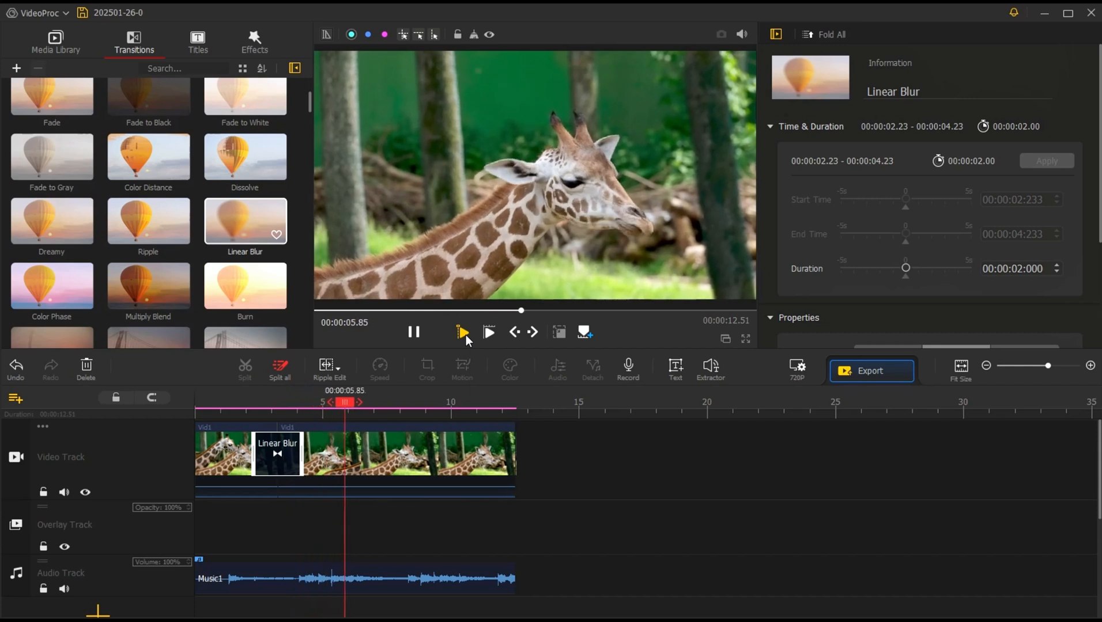
{"action": "left_click", "coordinate": [466, 335]}
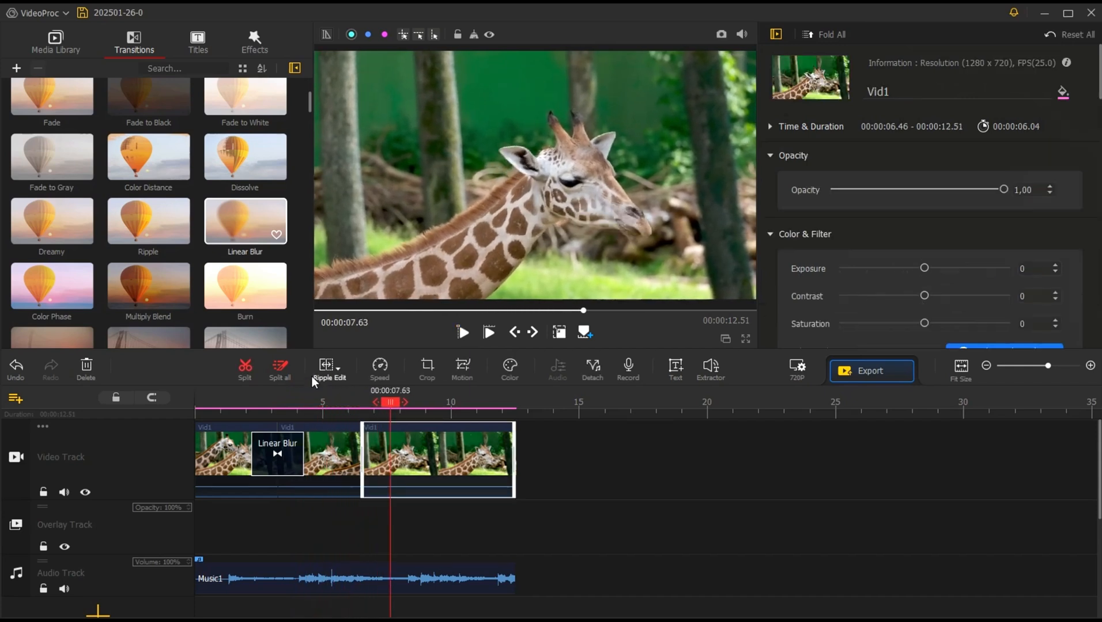
Step: Split the last video clip at 7.63 seconds and select the short section from 6.46 to 7.63 seconds
{"action": "left_click", "coordinate": [245, 368]}
{"action": "left_click", "coordinate": [377, 443]}
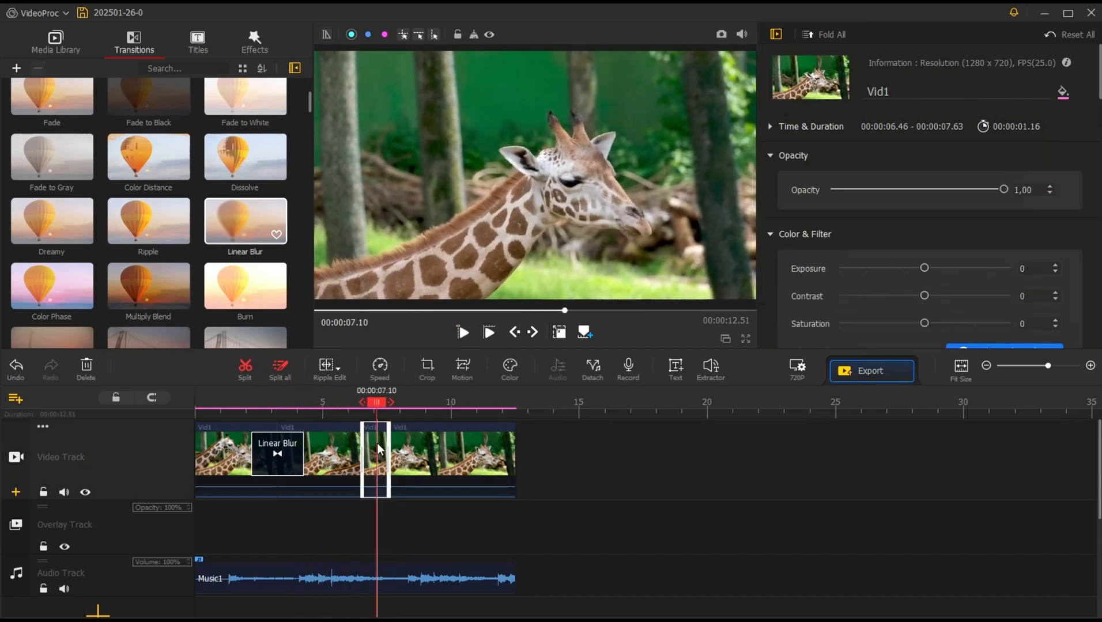
Step: Add the Color Glitch effect to the timeline, starting at about 5.63 seconds
{"action": "left_click", "coordinate": [260, 52]}
{"action": "scroll", "coordinate": [213, 276], "scroll_direction": "down", "scroll_amount": 1}
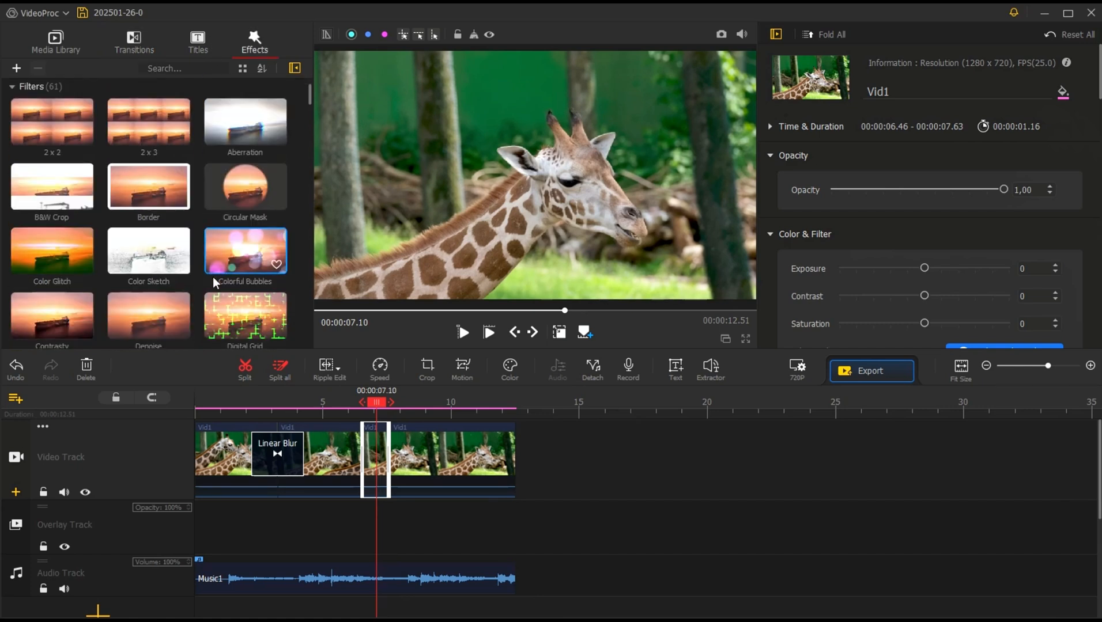
{"action": "scroll", "coordinate": [213, 276], "scroll_direction": "down", "scroll_amount": 1}
{"action": "scroll", "coordinate": [210, 274], "scroll_direction": "down", "scroll_amount": 4}
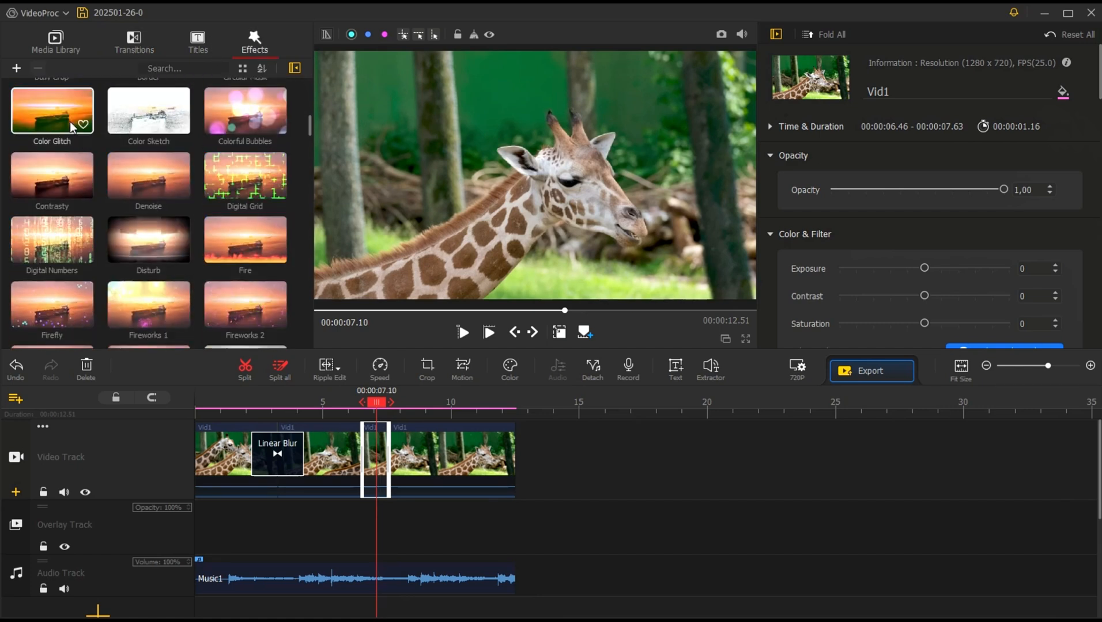
{"action": "left_click_drag", "start_coordinate": [52, 110], "coordinate": [351, 464]}
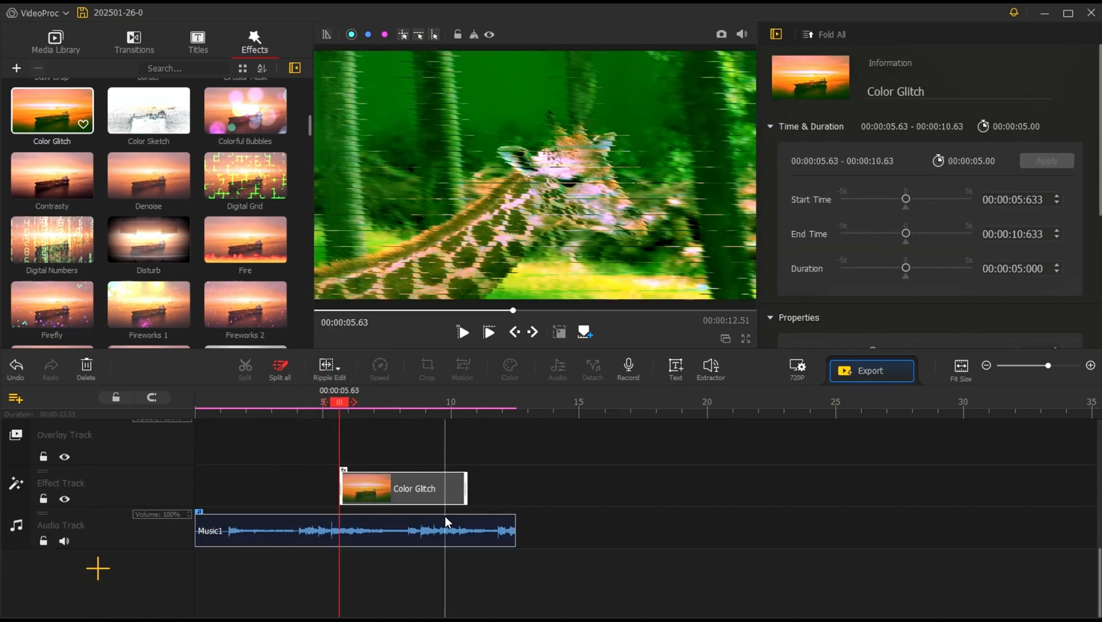
Step: Fit the Color Glitch effect to the short video section from 6.46 to 7.63 seconds and play it back
{"action": "scroll", "coordinate": [374, 450], "scroll_direction": "up", "scroll_amount": 3}
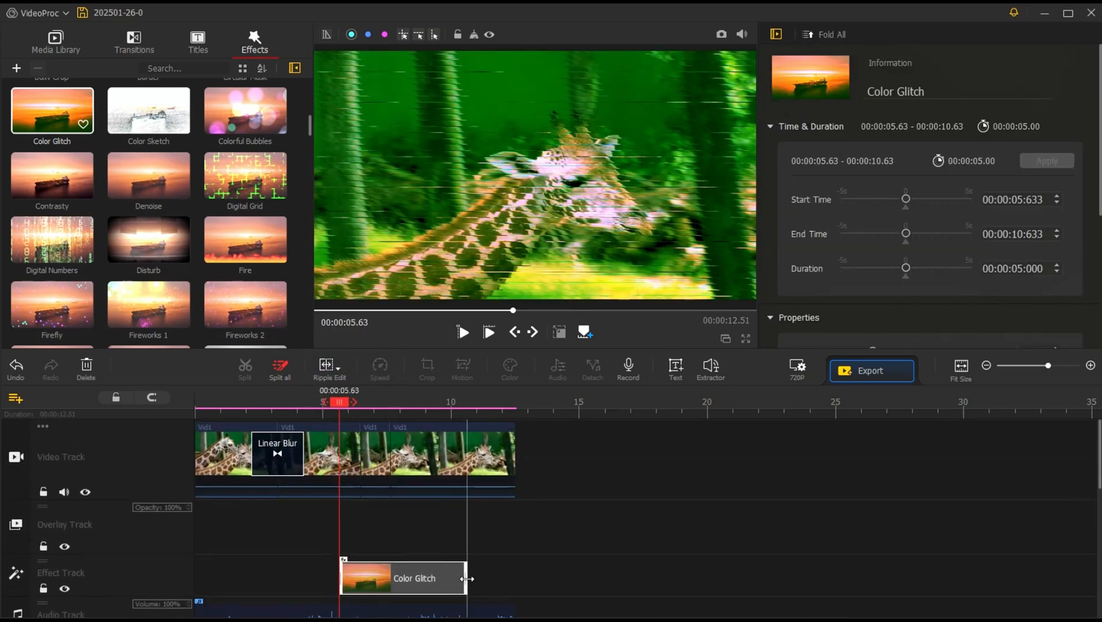
{"action": "left_click_drag", "start_coordinate": [466, 578], "coordinate": [362, 572]}
{"action": "scroll", "coordinate": [162, 546], "scroll_direction": "down", "scroll_amount": 3}
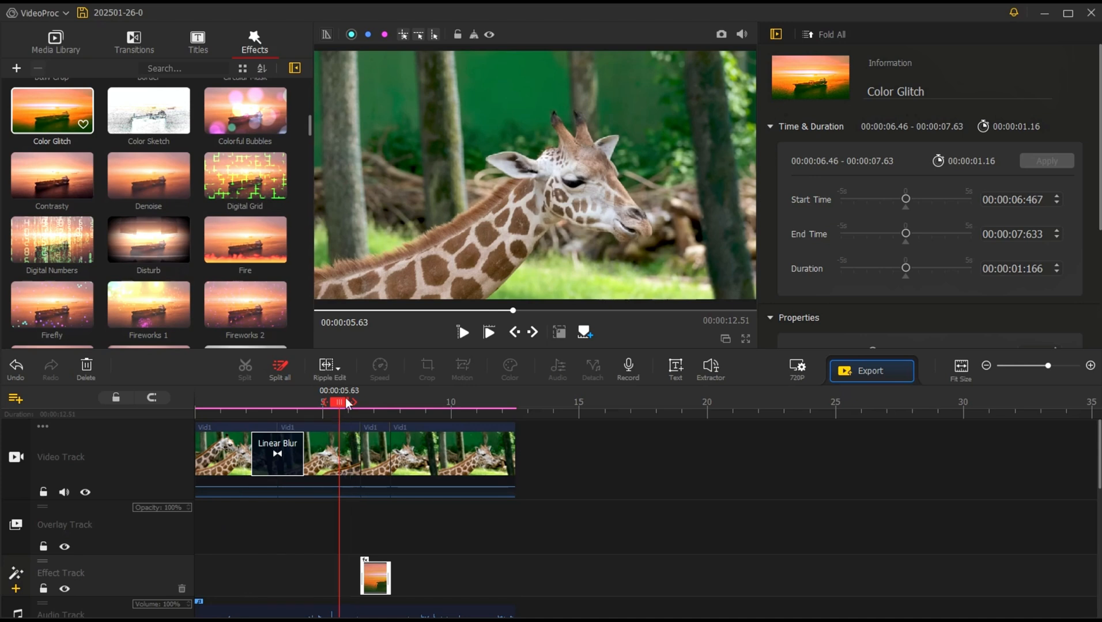
{"action": "key", "text": "space"}
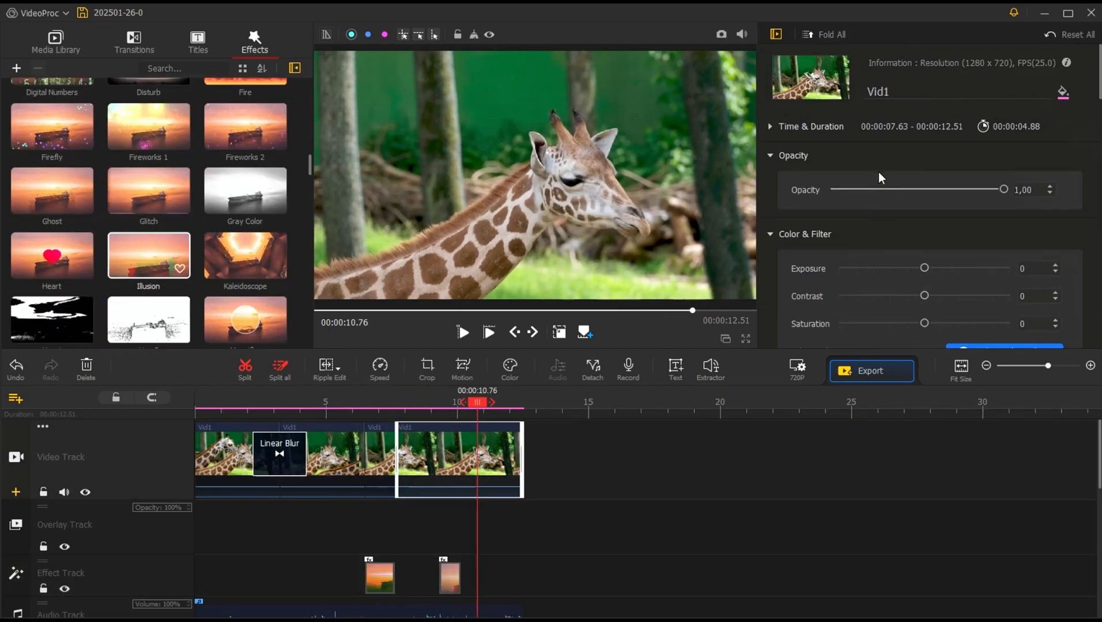
Step: Try a lower opacity on the last video clip and reset it to 1.00
{"action": "left_click_drag", "start_coordinate": [1004, 190], "coordinate": [877, 190]}
{"action": "left_click", "coordinate": [1059, 190]}
Step: Set the last video clip's exposure to 1 and open the Color & Filter Editor
{"action": "scroll", "coordinate": [837, 232], "scroll_direction": "down", "scroll_amount": 1}
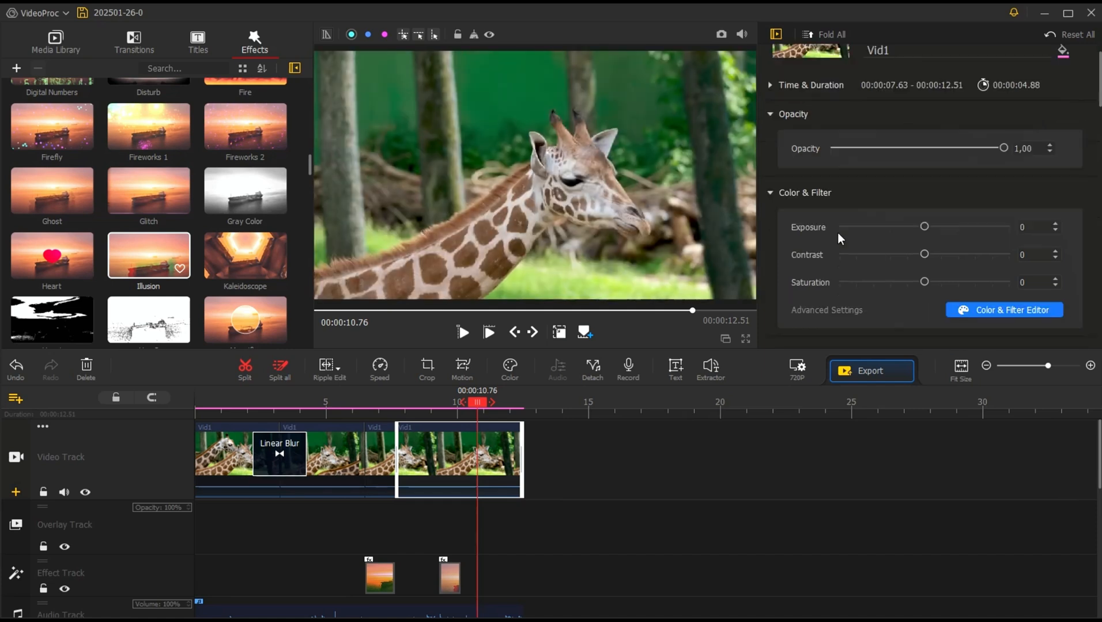
{"action": "mouse_move", "coordinate": [924, 229]}
{"action": "left_mouse_down"}
{"action": "mouse_move", "coordinate": [937, 227]}
{"action": "mouse_move", "coordinate": [912, 227]}
{"action": "mouse_move", "coordinate": [926, 230]}
{"action": "left_mouse_up"}
{"action": "left_click", "coordinate": [969, 310]}
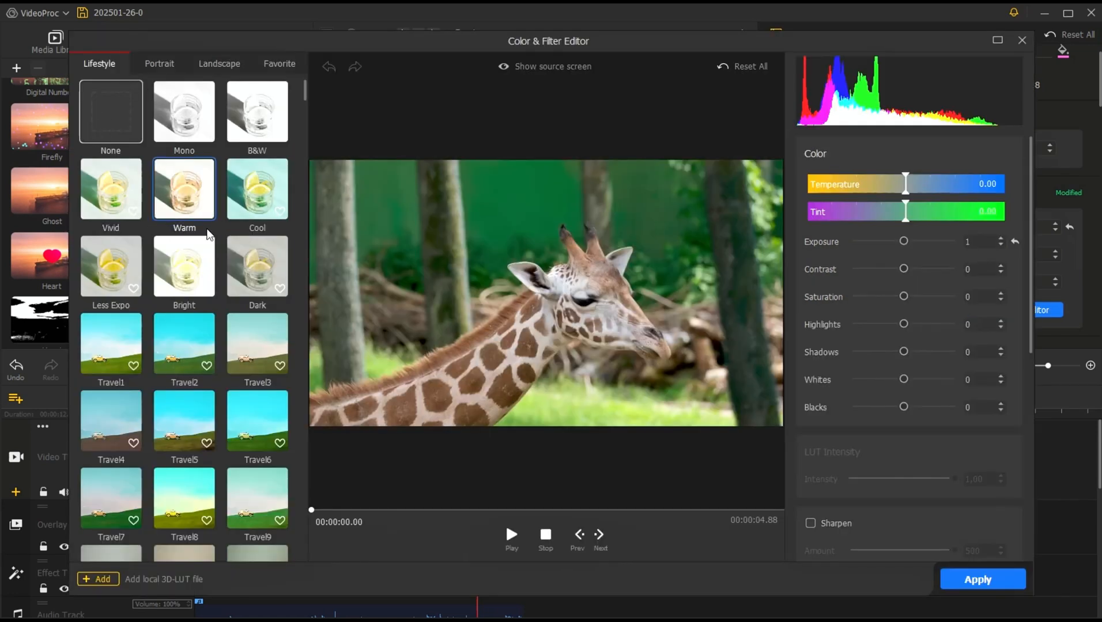
Step: Look through the Portrait, Landscape and Favorite filter categories, and return to Lifestyle
{"action": "left_click", "coordinate": [159, 65]}
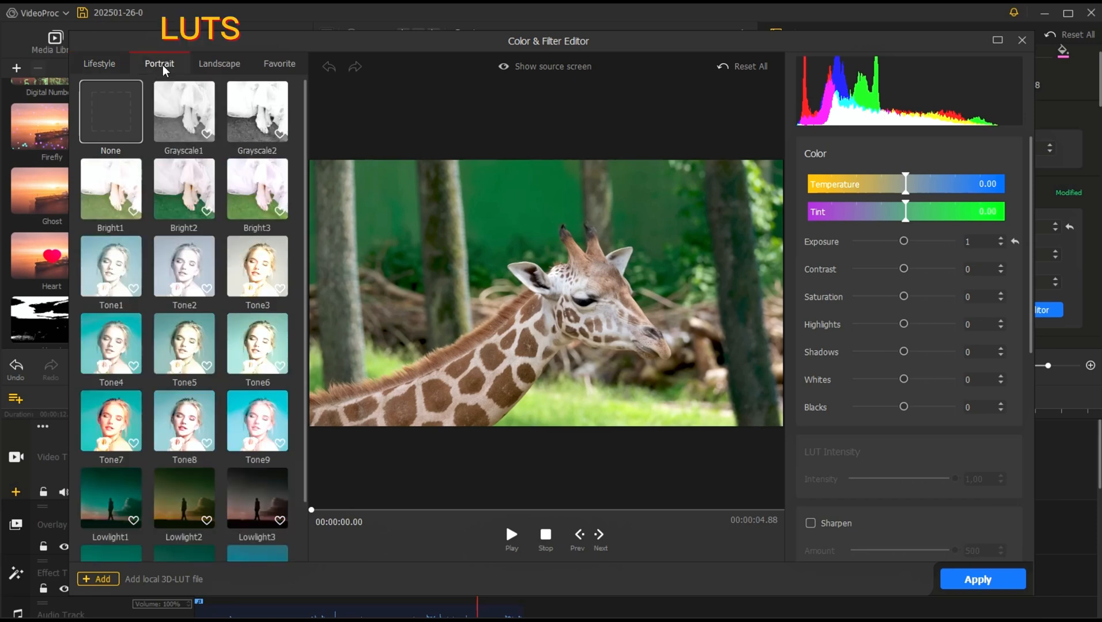
{"action": "left_click", "coordinate": [219, 68]}
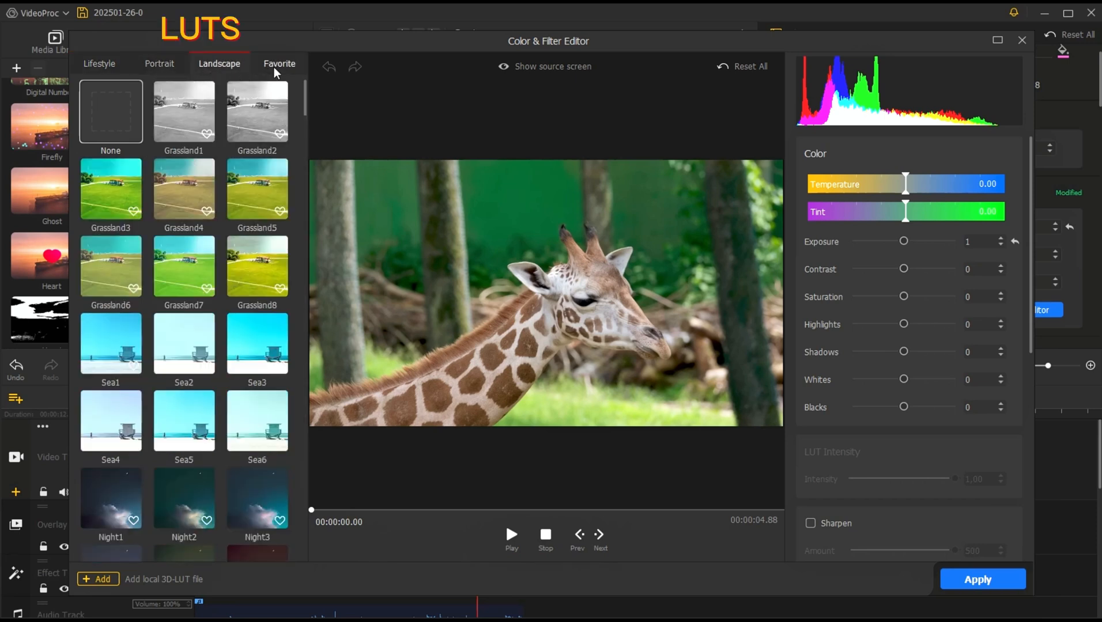
{"action": "left_click", "coordinate": [275, 68]}
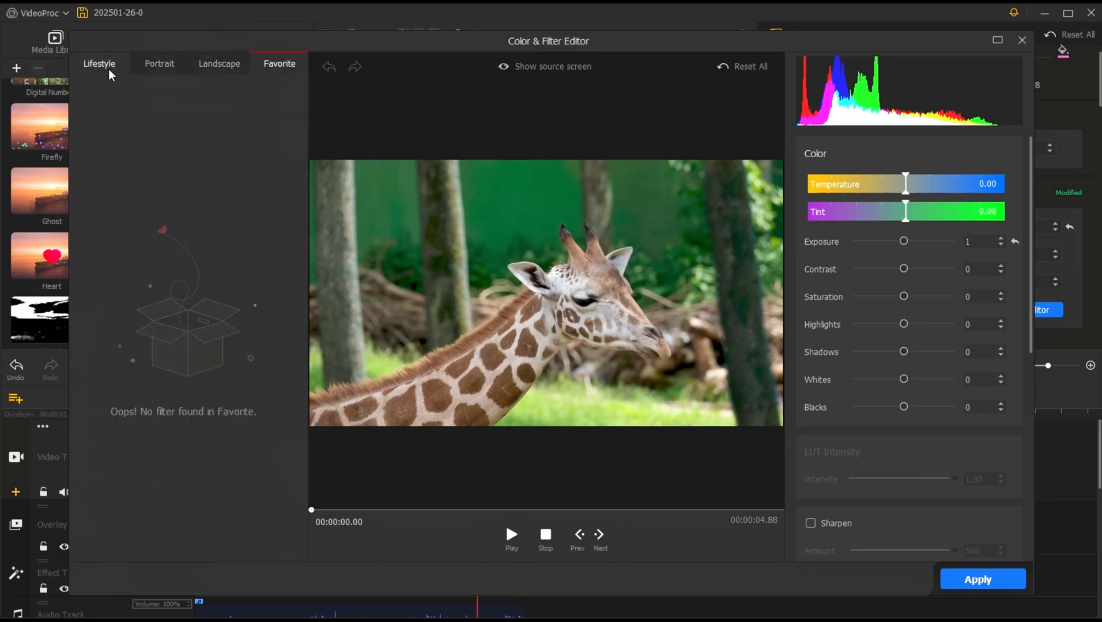
{"action": "left_click", "coordinate": [107, 67]}
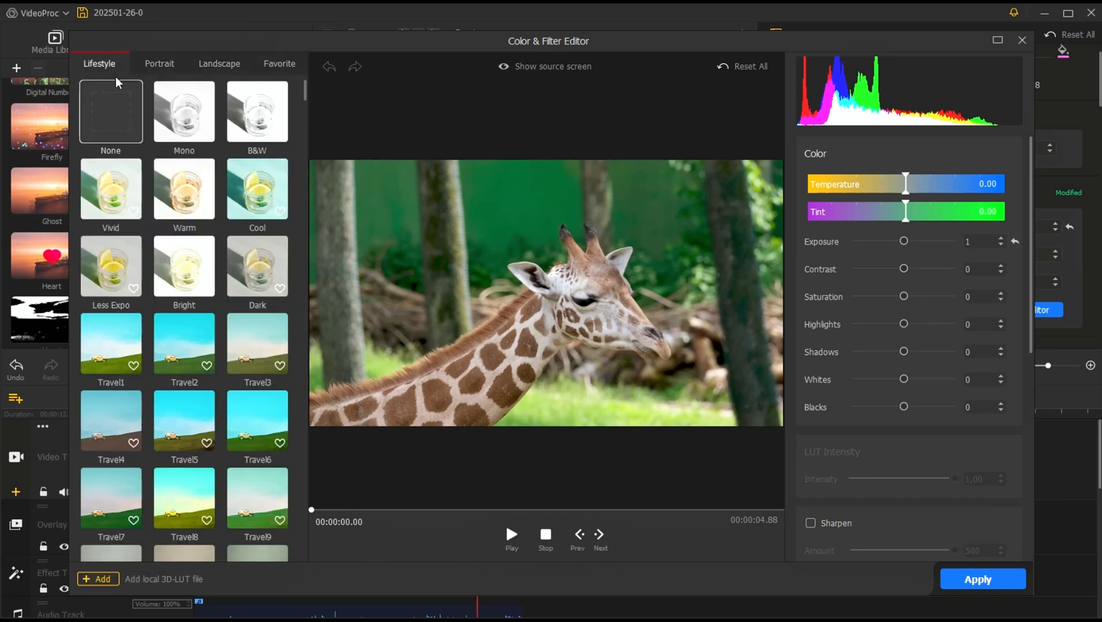
Step: Check which file types are accepted for adding a local 3D LUT, and cancel the import
{"action": "left_click", "coordinate": [102, 579]}
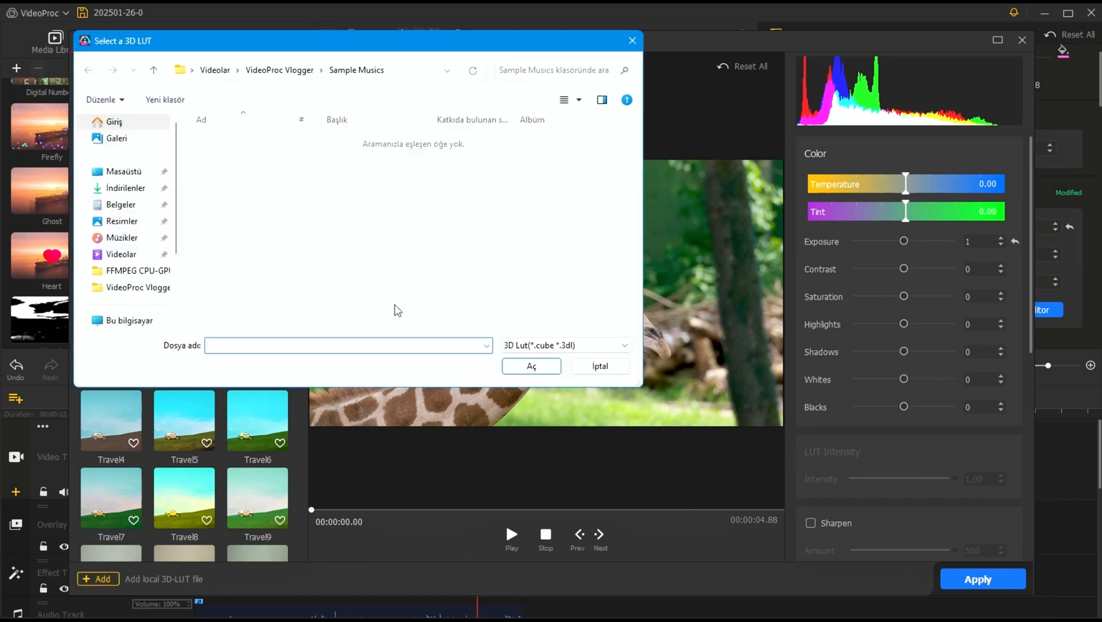
{"action": "left_click", "coordinate": [587, 351]}
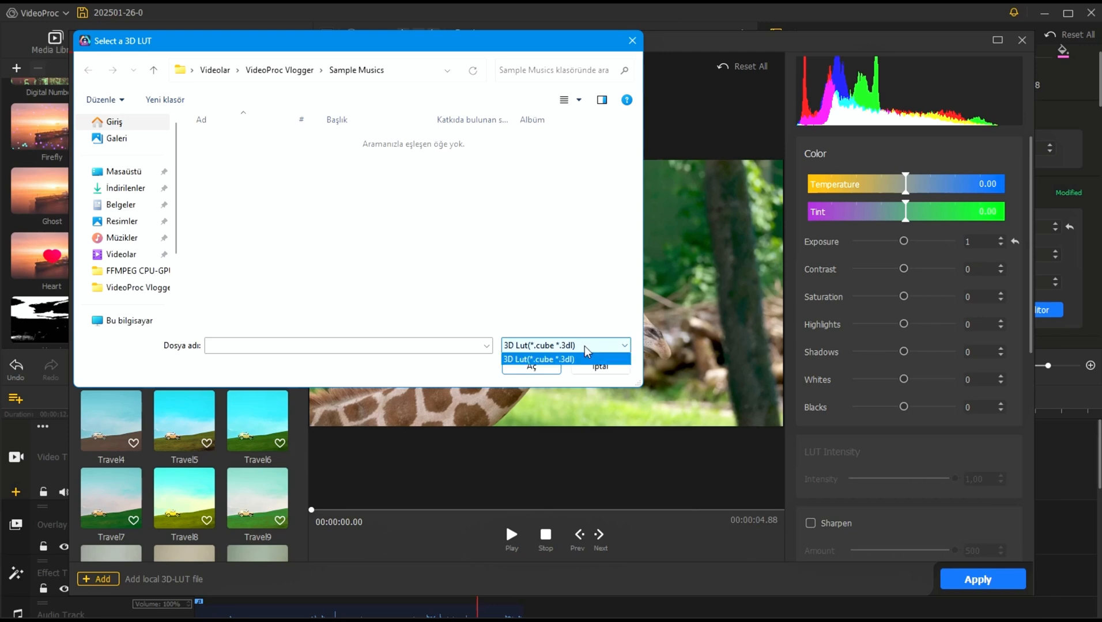
{"action": "left_click", "coordinate": [581, 358]}
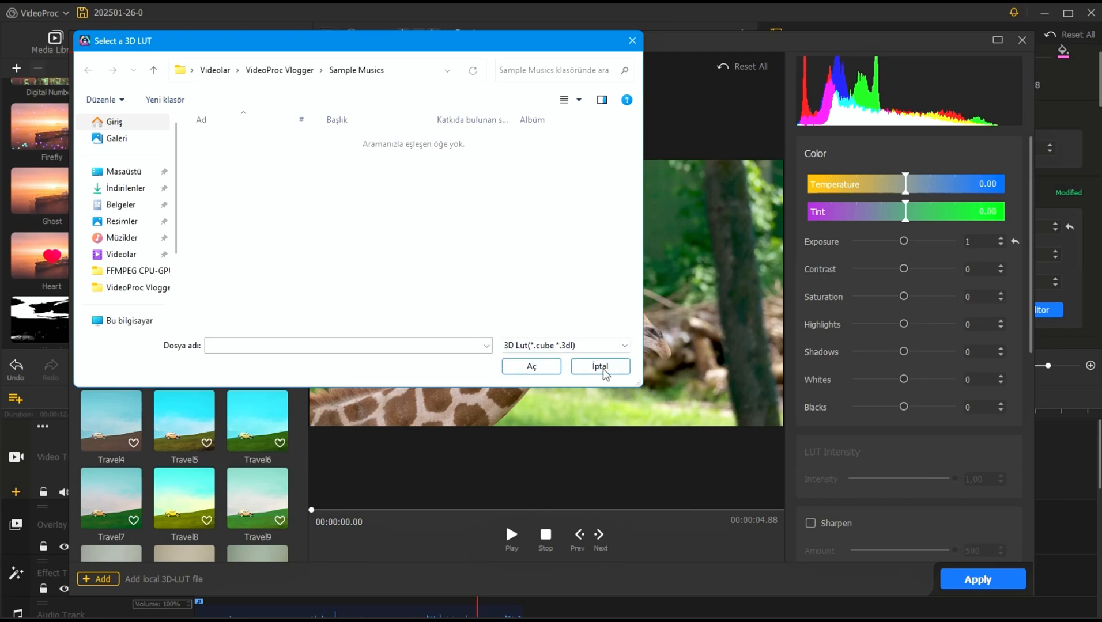
{"action": "left_click", "coordinate": [600, 367]}
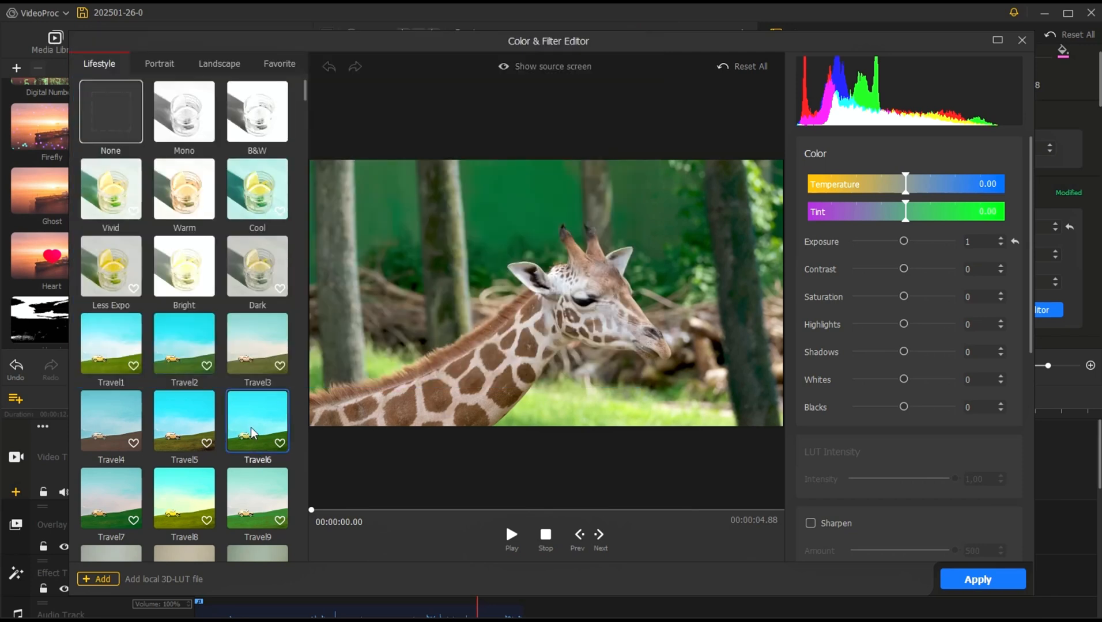
Step: Select the Cinematic2 filter from the Lifestyle category for the clip
{"action": "scroll", "coordinate": [231, 425], "scroll_direction": "down", "scroll_amount": 3}
{"action": "scroll", "coordinate": [231, 425], "scroll_direction": "down", "scroll_amount": 3}
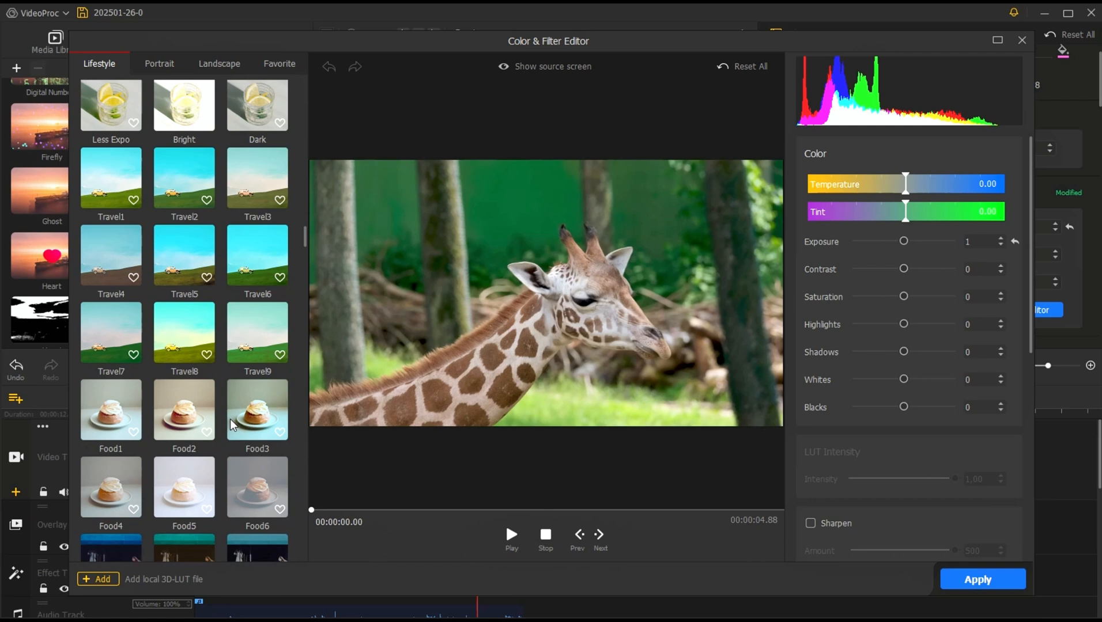
{"action": "left_click_drag", "start_coordinate": [305, 297], "coordinate": [306, 481]}
{"action": "left_click", "coordinate": [180, 310]}
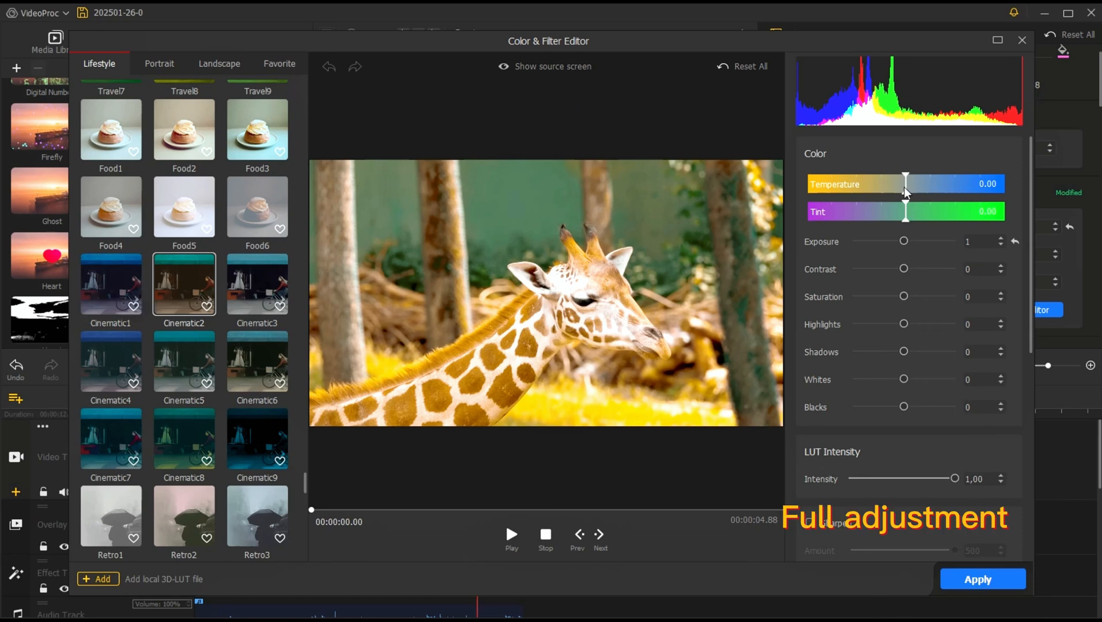
Step: Set exposure to 3, contrast to -7, saturation to -3, shadows to -58, whites to -49 and blacks to -15
{"action": "left_click_drag", "start_coordinate": [905, 192], "coordinate": [898, 409]}
{"action": "left_click", "coordinate": [903, 352]}
Step: Lower the LUT intensity of the Cinematic2 filter to 0.00
{"action": "scroll", "coordinate": [950, 438], "scroll_direction": "down", "scroll_amount": 2}
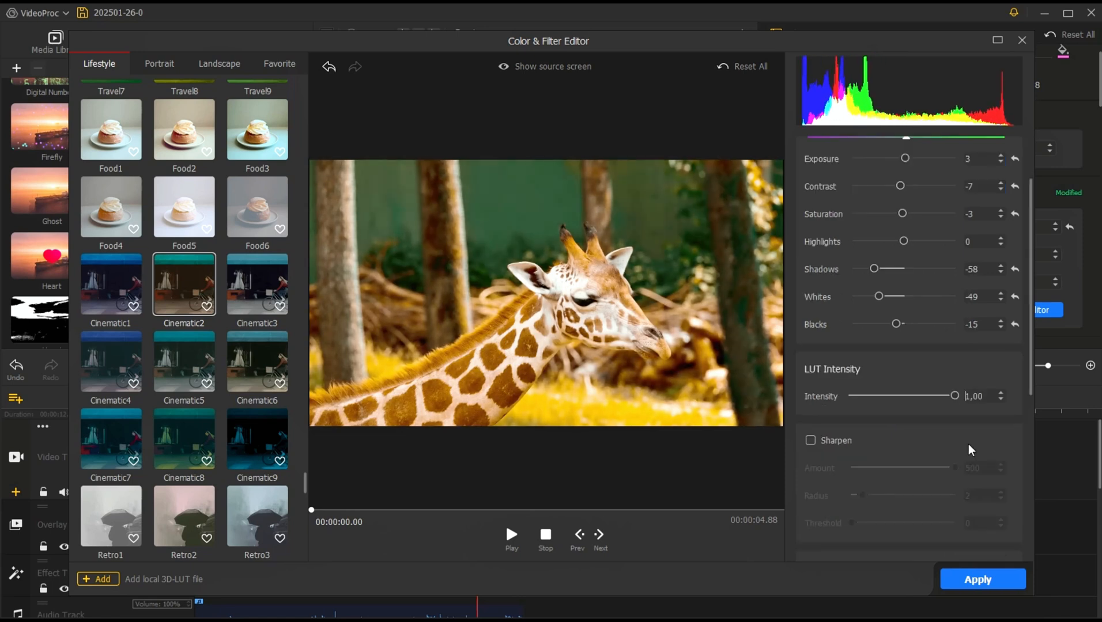
{"action": "left_click_drag", "start_coordinate": [954, 397], "coordinate": [835, 391]}
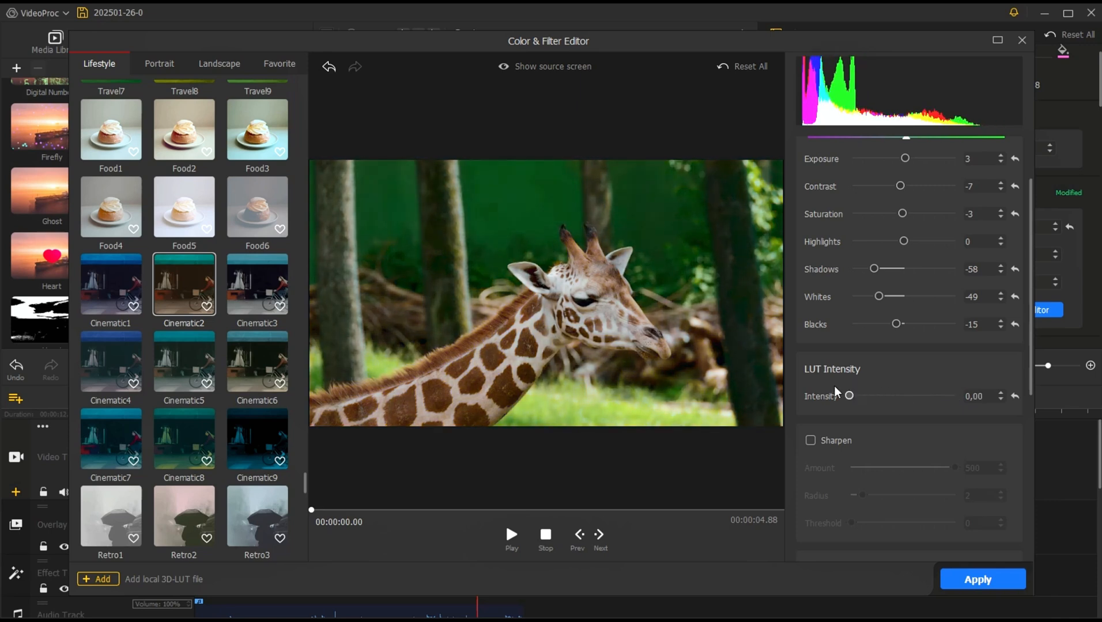
Step: Raise the LUT intensity to 1.00 and enable sharpening with an amount of 64
{"action": "left_click_drag", "start_coordinate": [836, 392], "coordinate": [962, 408]}
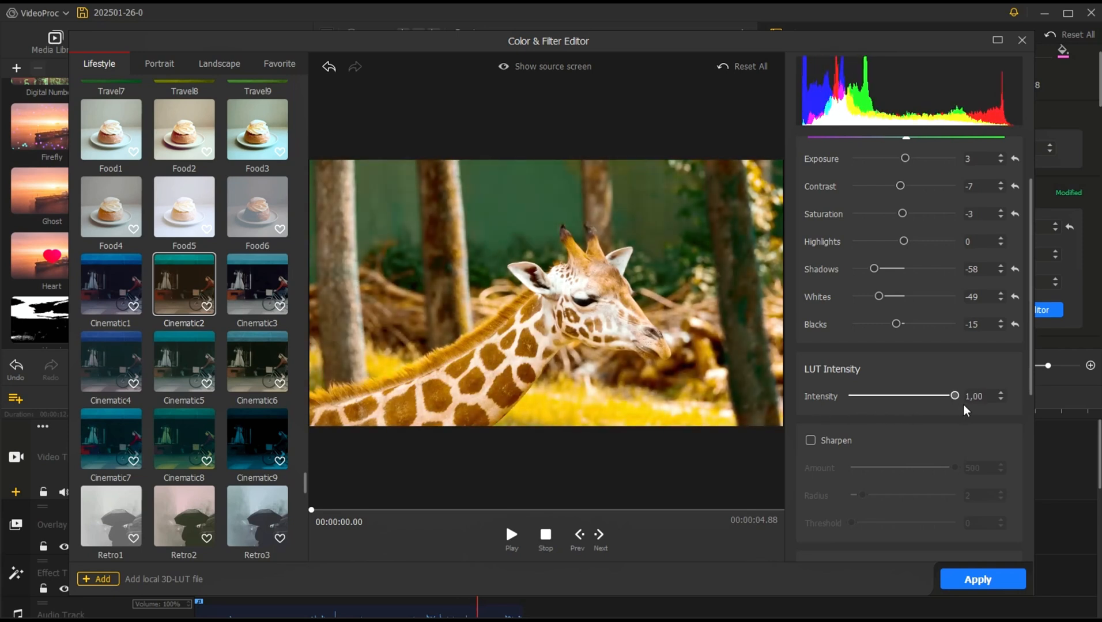
{"action": "scroll", "coordinate": [870, 504], "scroll_direction": "down", "scroll_amount": 5}
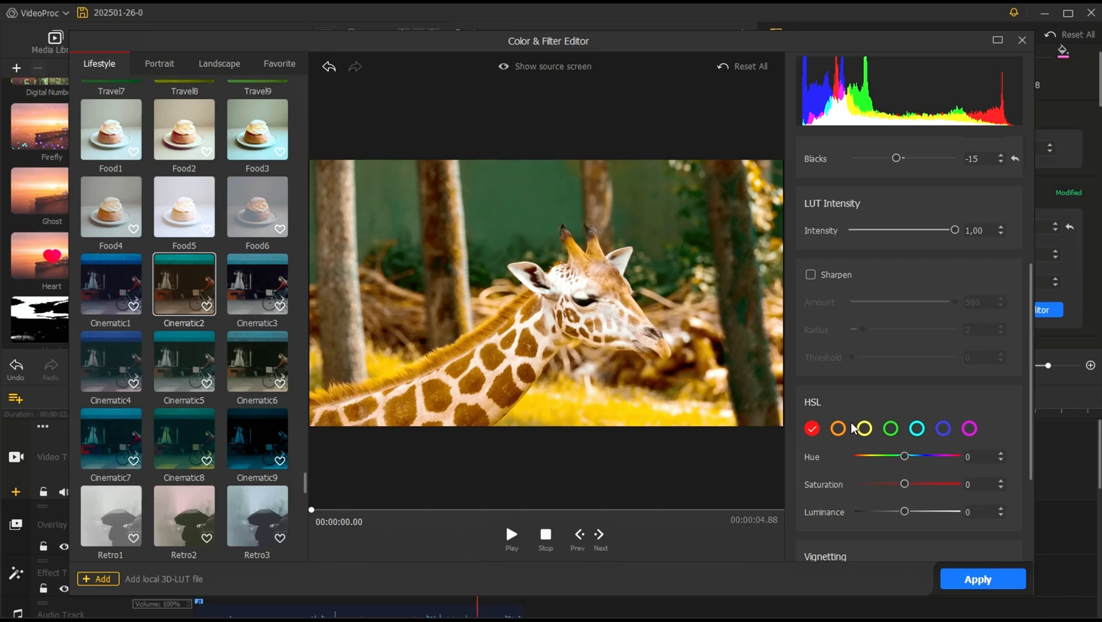
{"action": "left_click", "coordinate": [810, 275]}
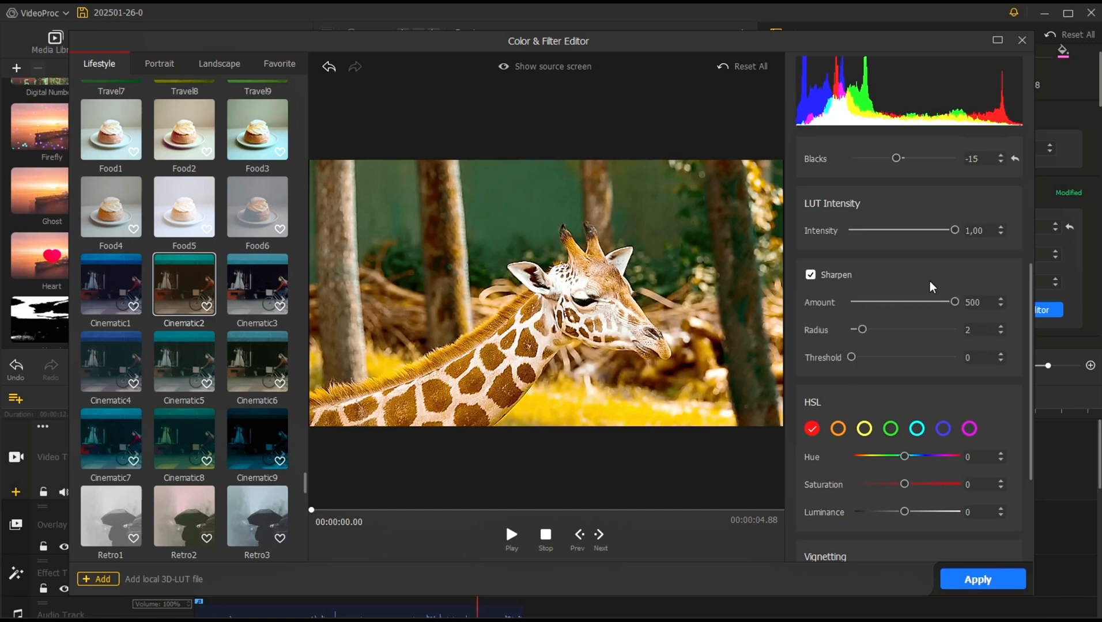
{"action": "left_click_drag", "start_coordinate": [954, 302], "coordinate": [867, 316]}
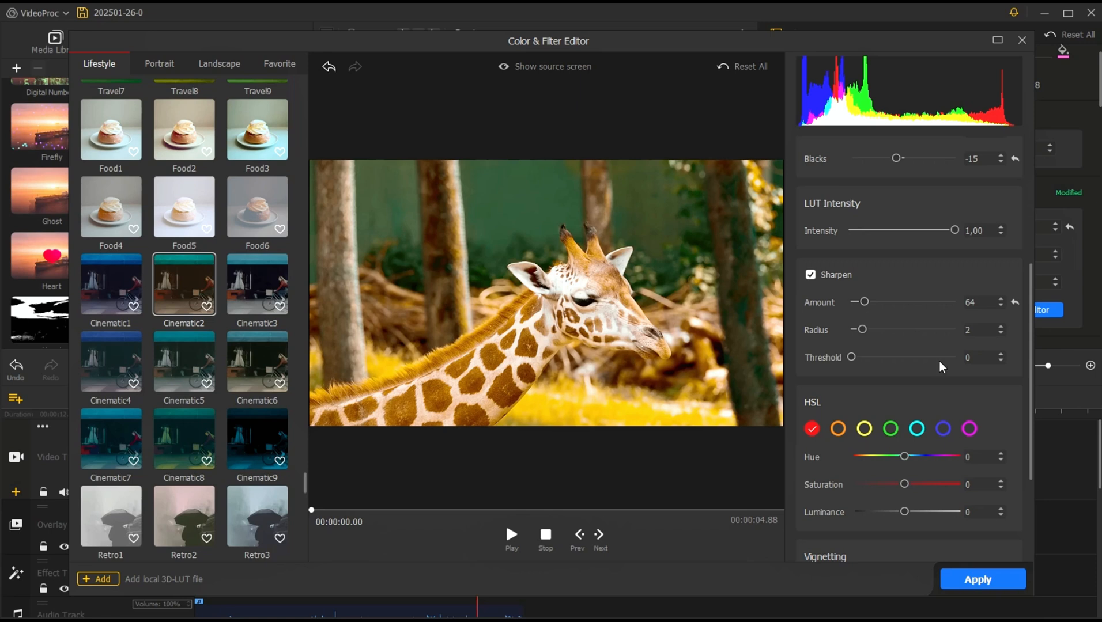
Step: Try lowering the yellow HSL saturation to -3 and luminance to -4, and reset both to 0
{"action": "scroll", "coordinate": [940, 367], "scroll_direction": "down", "scroll_amount": 2}
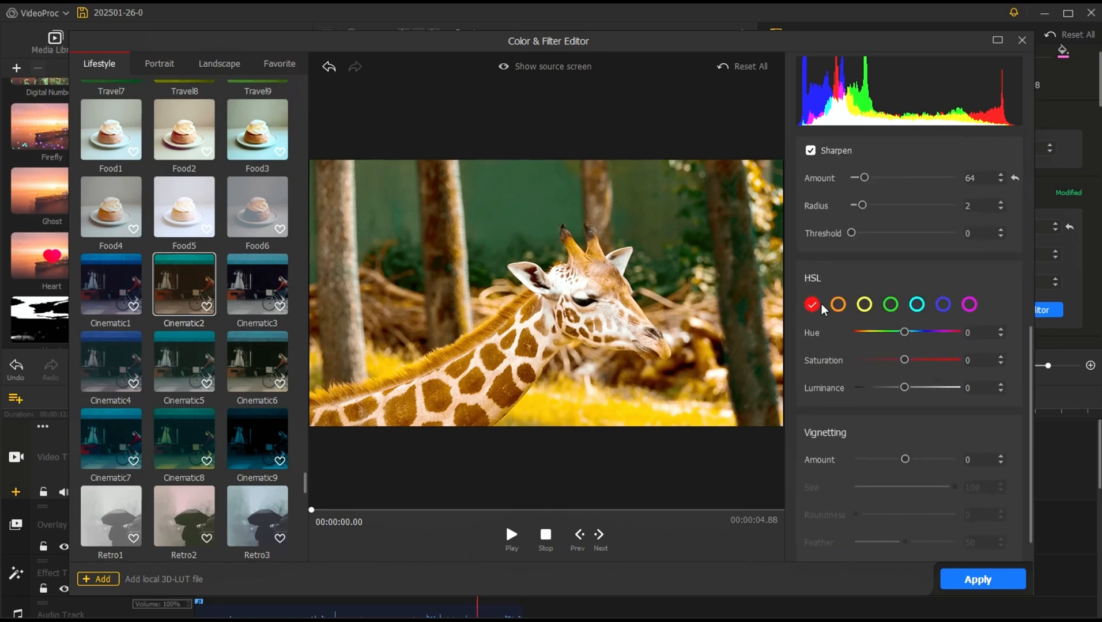
{"action": "left_click", "coordinate": [839, 309]}
{"action": "left_click", "coordinate": [866, 305]}
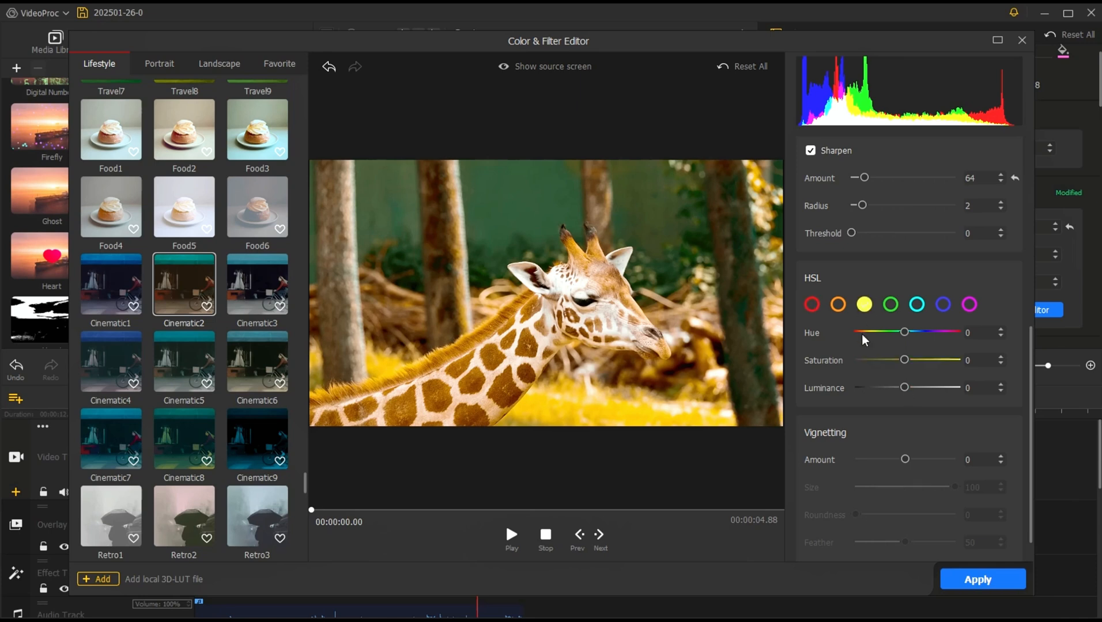
{"action": "left_click_drag", "start_coordinate": [905, 337], "coordinate": [906, 338]}
{"action": "left_click", "coordinate": [1001, 336]}
{"action": "left_click_drag", "start_coordinate": [905, 360], "coordinate": [903, 388]}
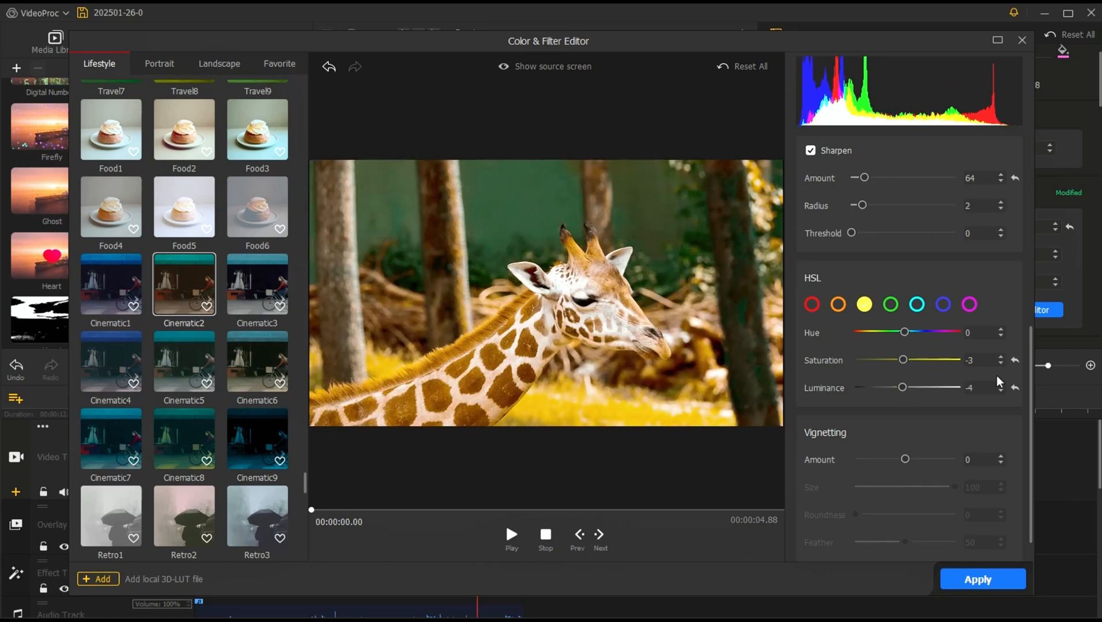
{"action": "left_click", "coordinate": [1014, 360]}
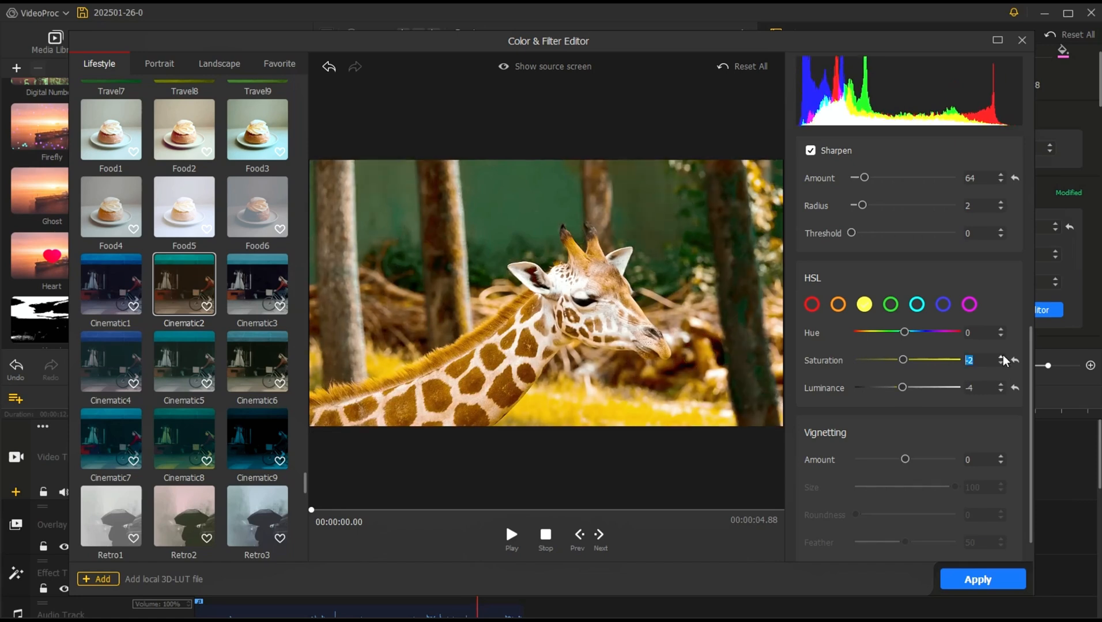
{"action": "left_click", "coordinate": [1002, 384]}
{"action": "left_click", "coordinate": [1003, 384]}
{"action": "left_click", "coordinate": [1002, 384]}
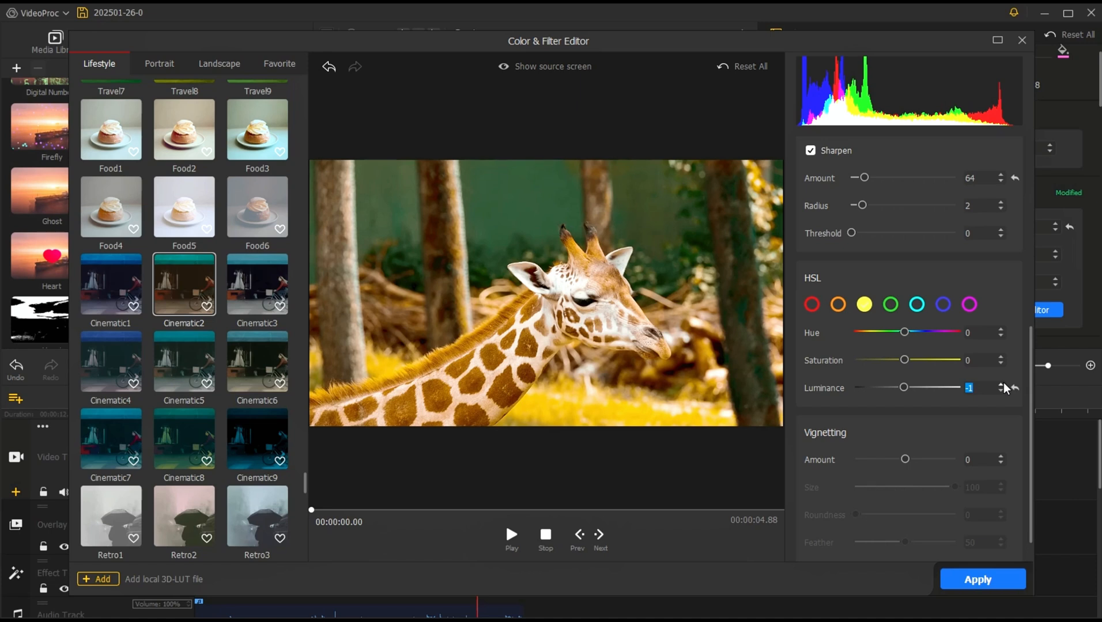
{"action": "left_click", "coordinate": [1001, 384]}
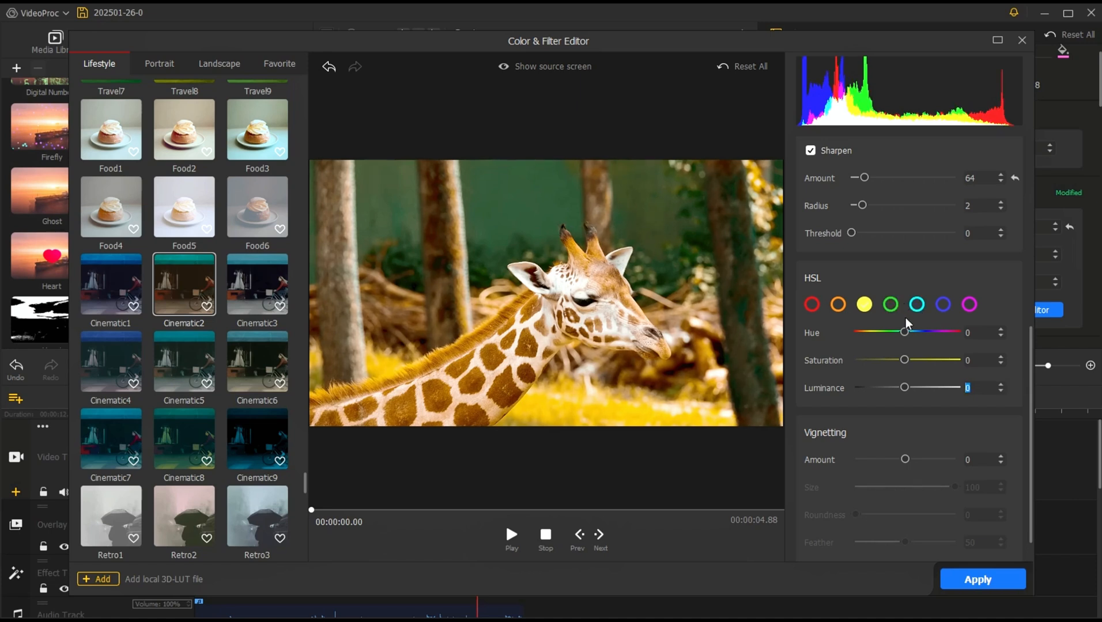
Step: Raise the green HSL saturation to 7
{"action": "left_click", "coordinate": [890, 305]}
{"action": "mouse_move", "coordinate": [903, 359]}
{"action": "left_mouse_down"}
{"action": "mouse_move", "coordinate": [851, 351]}
{"action": "mouse_move", "coordinate": [946, 356]}
{"action": "mouse_move", "coordinate": [865, 349]}
{"action": "mouse_move", "coordinate": [910, 365]}
{"action": "left_mouse_up"}
Step: Set the vignetting amount to -46, size to 65, roundness to 26 and feather to 100, and apply the color grade
{"action": "scroll", "coordinate": [984, 425], "scroll_direction": "down", "scroll_amount": 1}
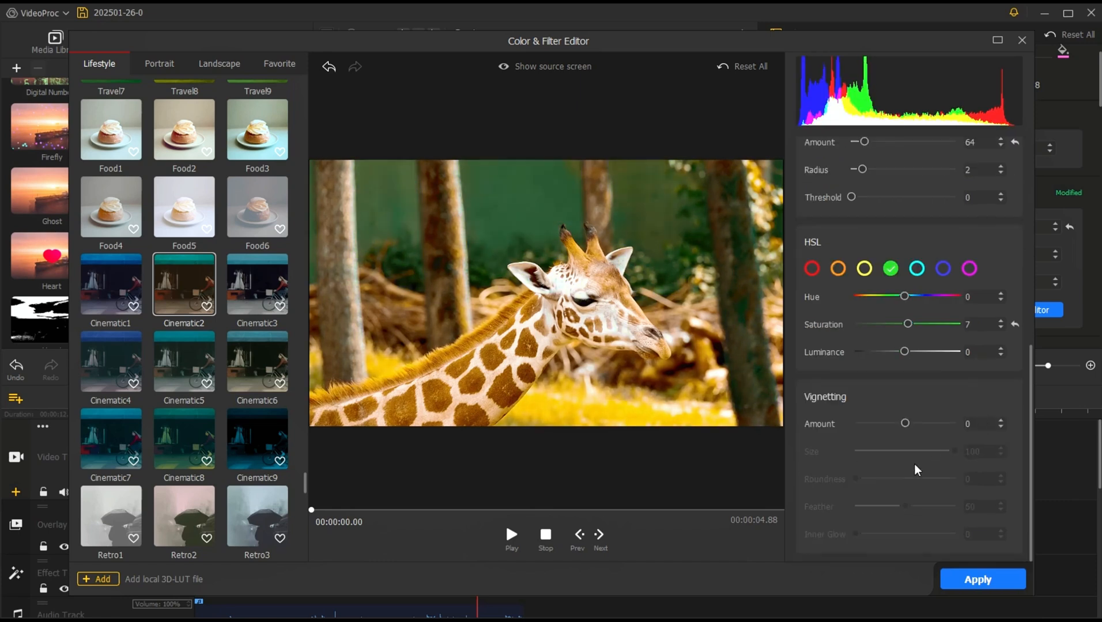
{"action": "left_click_drag", "start_coordinate": [905, 424], "coordinate": [930, 450]}
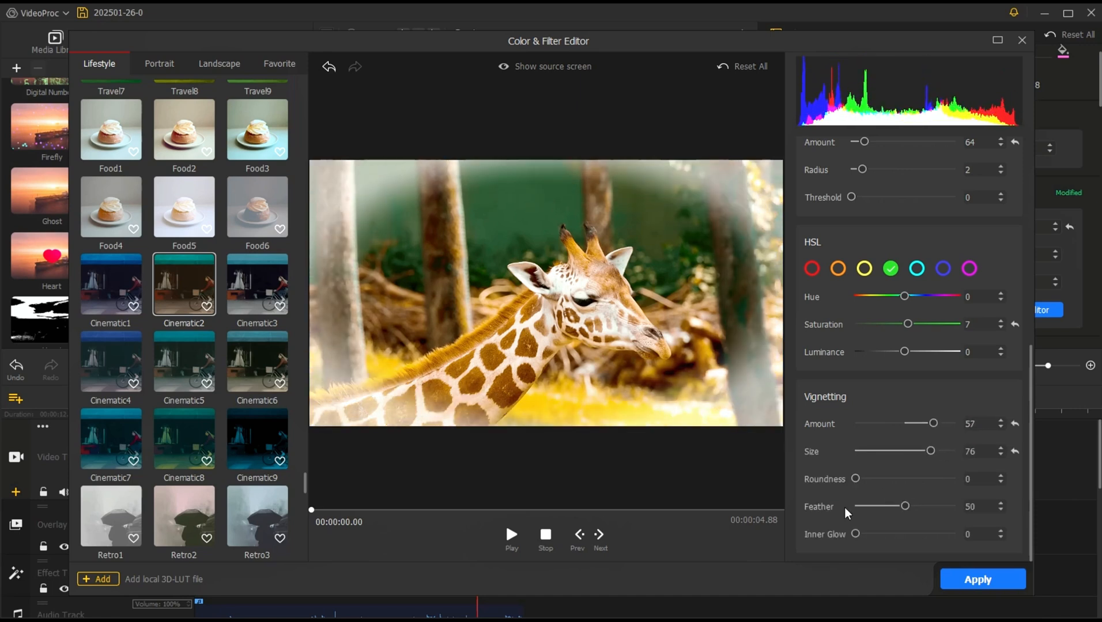
{"action": "left_click_drag", "start_coordinate": [855, 479], "coordinate": [874, 479]}
{"action": "mouse_move", "coordinate": [855, 534]}
{"action": "left_mouse_down"}
{"action": "mouse_move", "coordinate": [956, 534]}
{"action": "mouse_move", "coordinate": [855, 534]}
{"action": "left_mouse_up"}
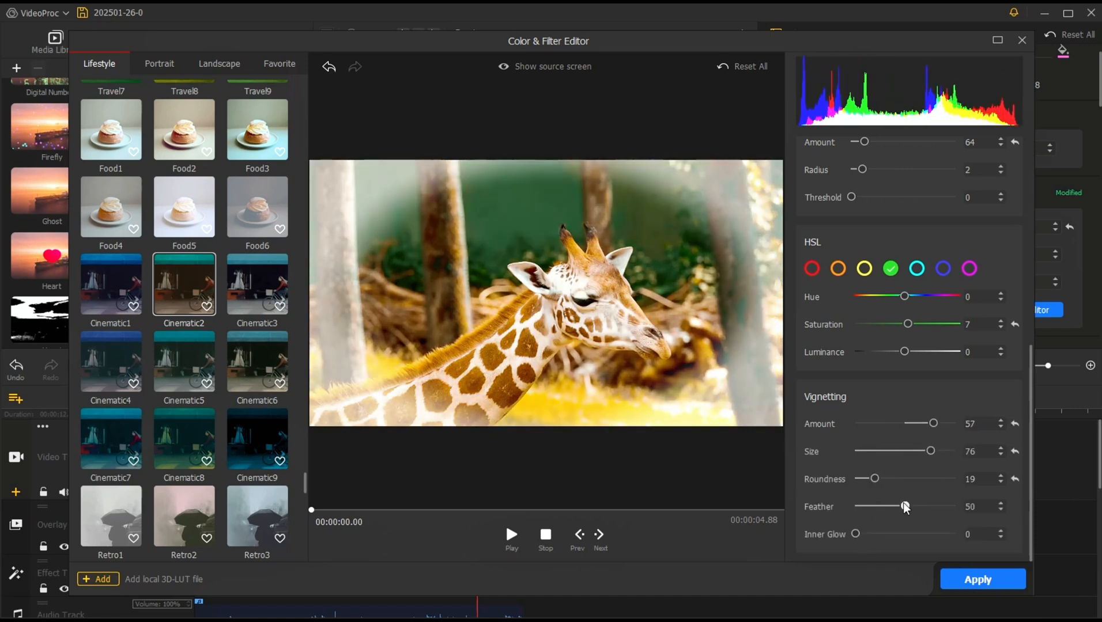
{"action": "left_click_drag", "start_coordinate": [905, 505], "coordinate": [930, 507]}
{"action": "left_click_drag", "start_coordinate": [934, 424], "coordinate": [881, 479]}
{"action": "left_click_drag", "start_coordinate": [930, 506], "coordinate": [956, 507]}
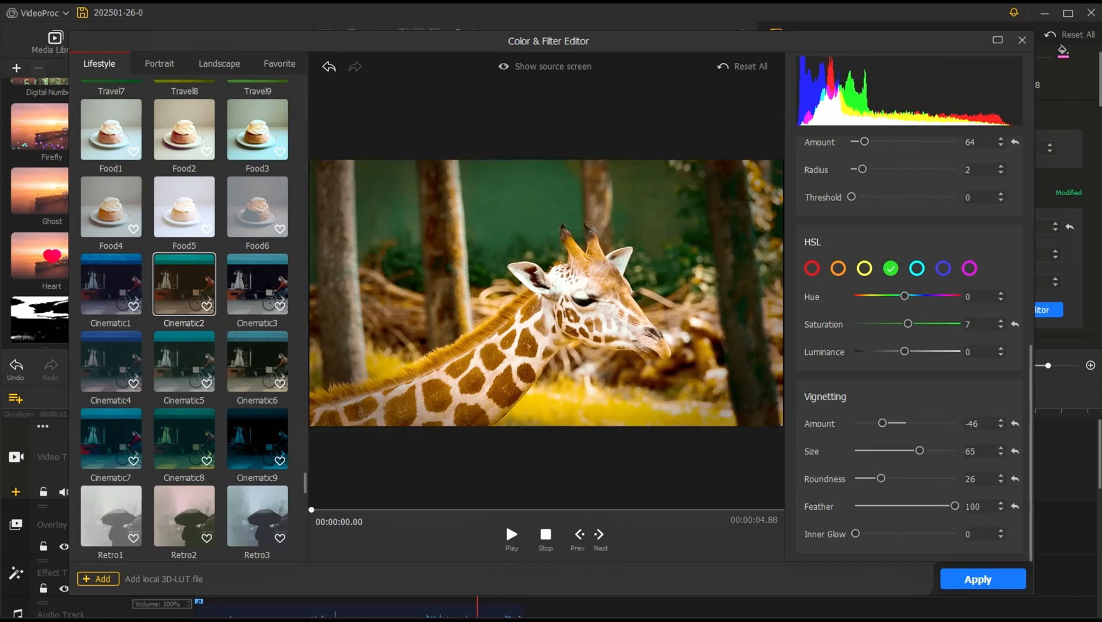
{"action": "left_click", "coordinate": [956, 585]}
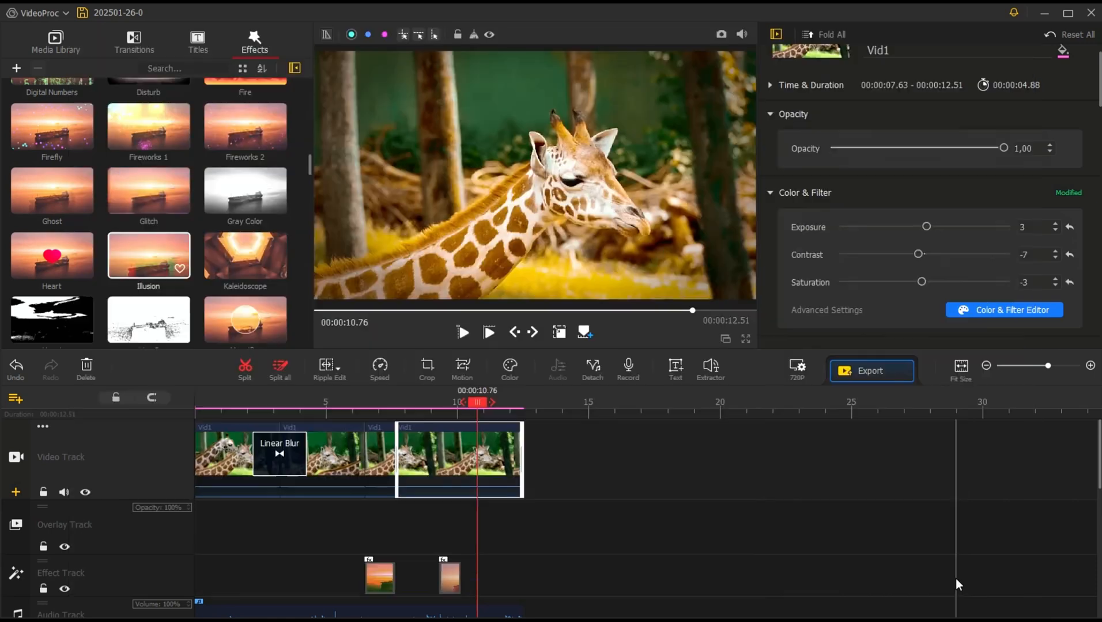
Step: Try shrinking the giraffe clip directly in the preview and moving it within the frame
{"action": "mouse_move", "coordinate": [477, 404]}
{"action": "left_mouse_down"}
{"action": "mouse_move", "coordinate": [374, 406]}
{"action": "mouse_move", "coordinate": [477, 415]}
{"action": "mouse_move", "coordinate": [467, 415]}
{"action": "left_mouse_up"}
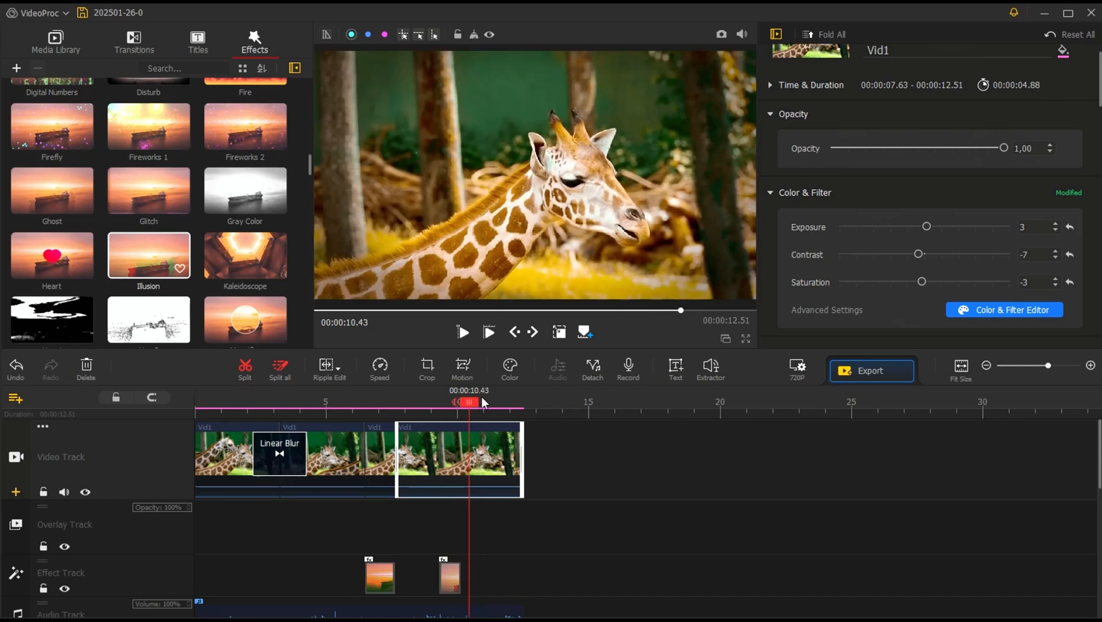
{"action": "left_click", "coordinate": [559, 332]}
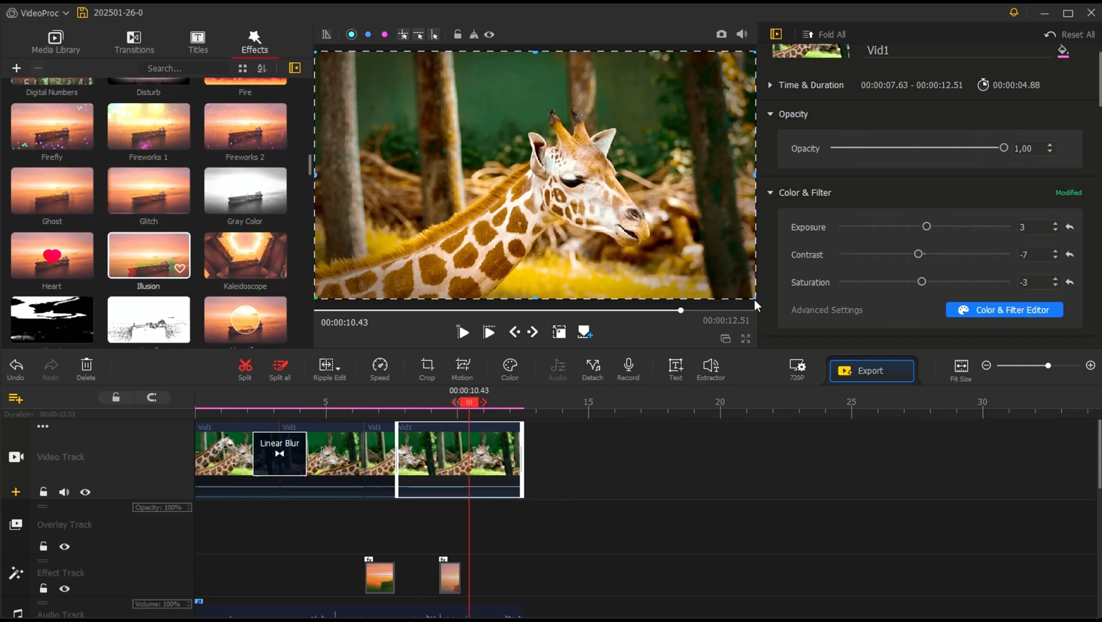
{"action": "left_click_drag", "start_coordinate": [755, 298], "coordinate": [605, 208]}
{"action": "left_click_drag", "start_coordinate": [505, 197], "coordinate": [543, 201]}
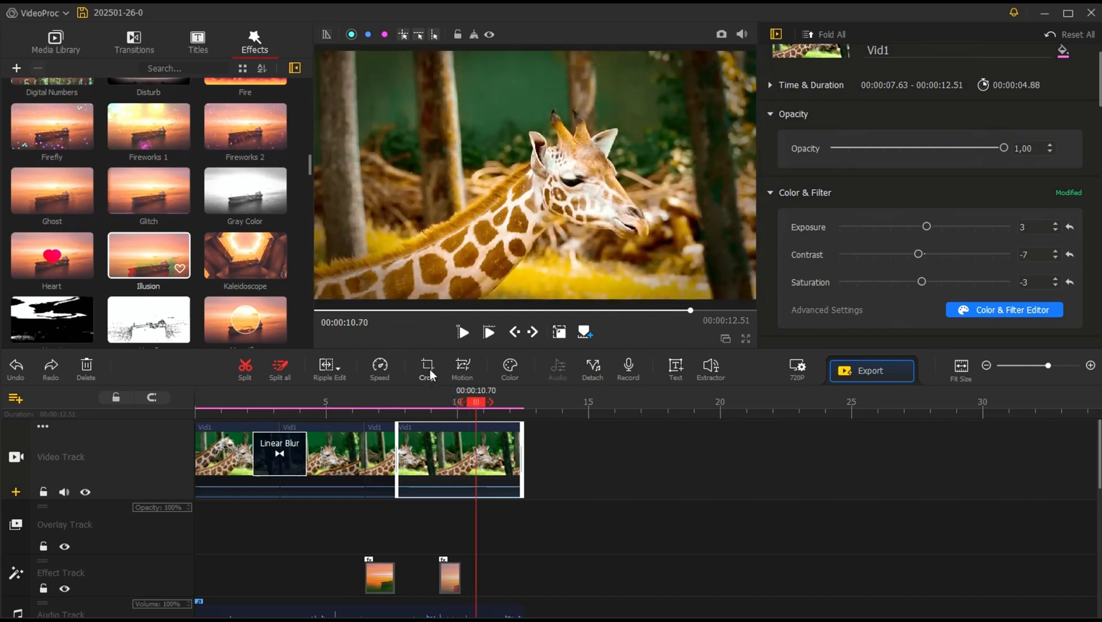
Step: Crop the graded clip to a 2.35:1 aspect ratio after trying 4:3, 1:1 and 1.85:1
{"action": "left_click", "coordinate": [429, 364]}
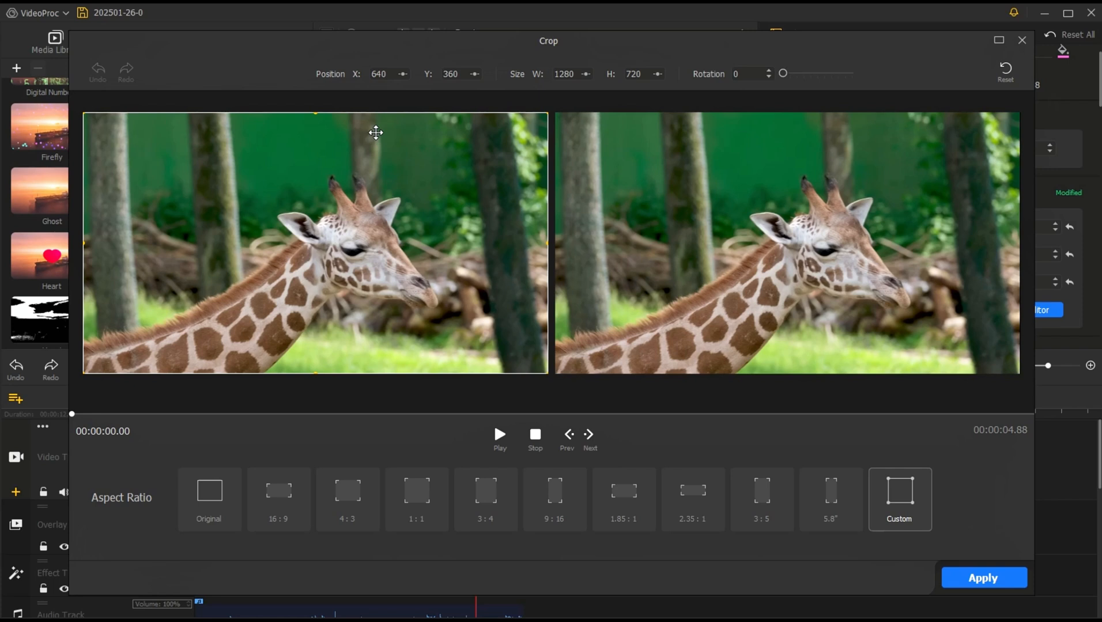
{"action": "left_click", "coordinate": [344, 502]}
{"action": "left_click", "coordinate": [415, 512]}
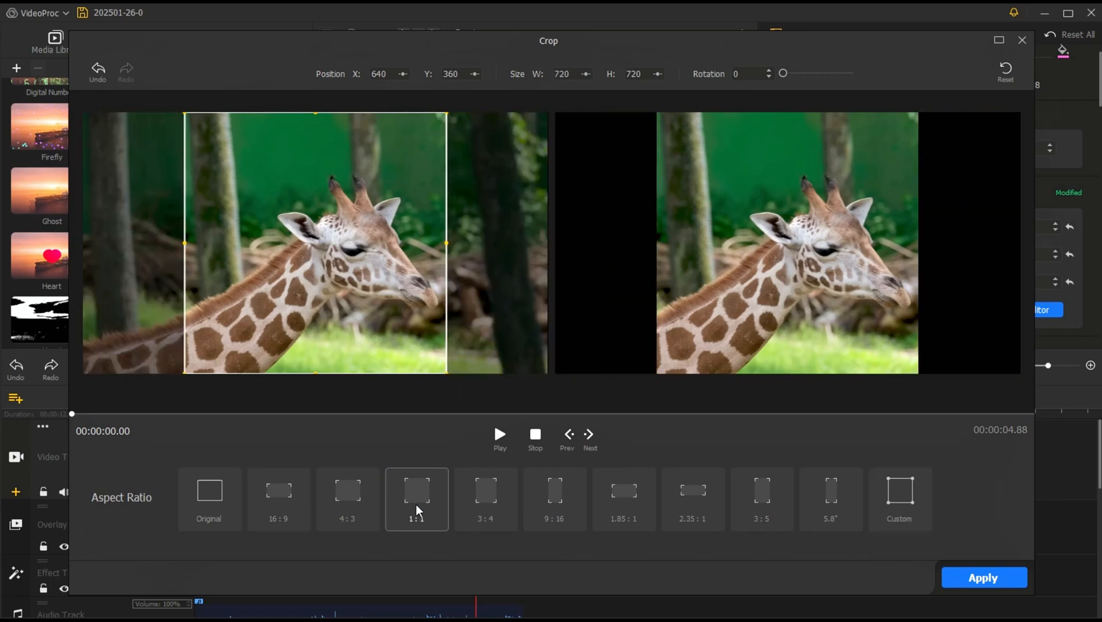
{"action": "left_click", "coordinate": [633, 505]}
{"action": "left_click", "coordinate": [704, 511]}
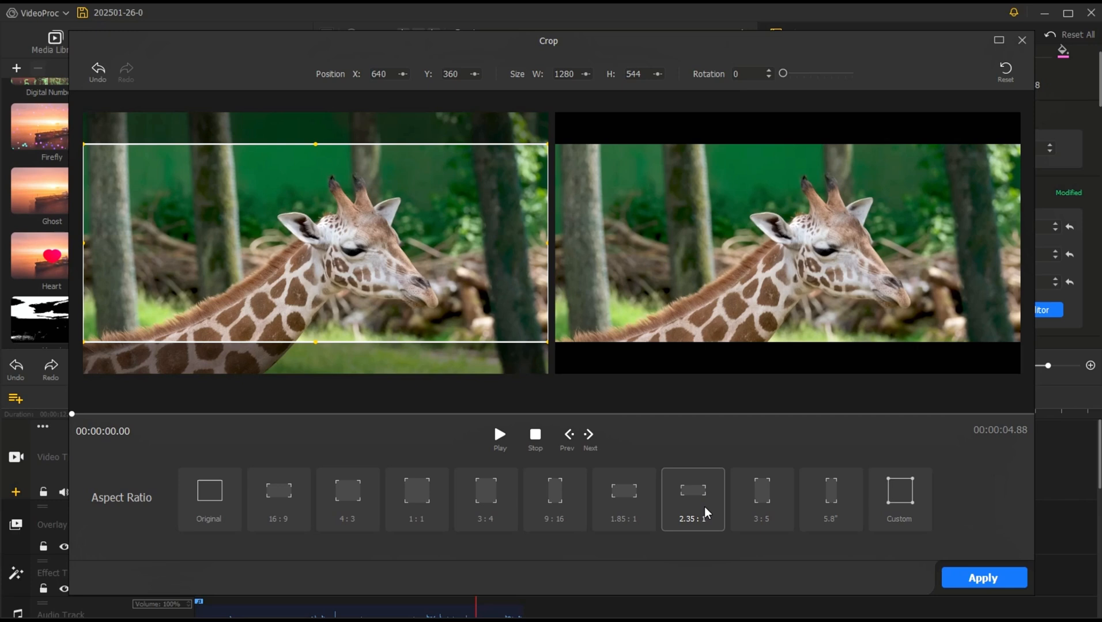
{"action": "left_click", "coordinate": [967, 579]}
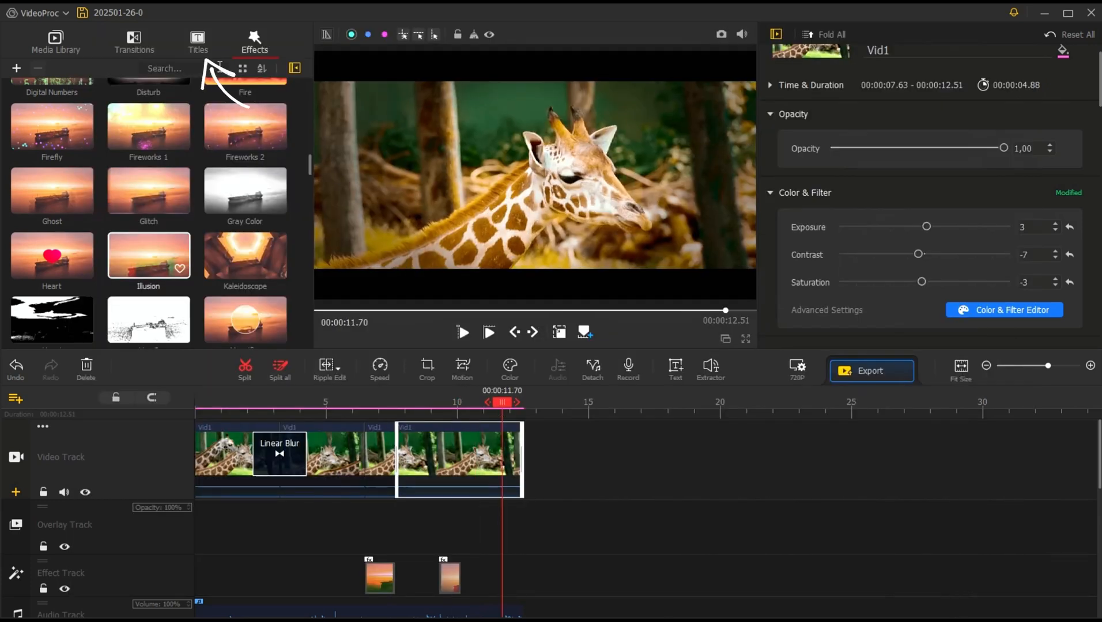
Step: Place the Credit 3 title on the overlay track at 00:00:10.13 and replace its first text line with "Zürafa"
{"action": "left_click", "coordinate": [199, 49]}
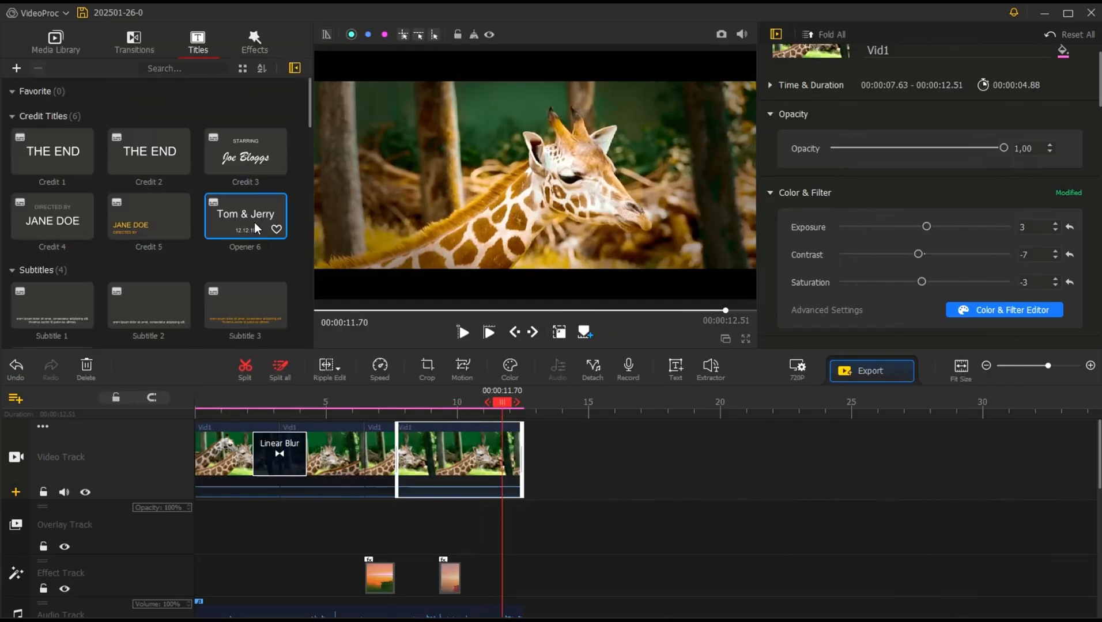
{"action": "left_click_drag", "start_coordinate": [243, 162], "coordinate": [408, 539]}
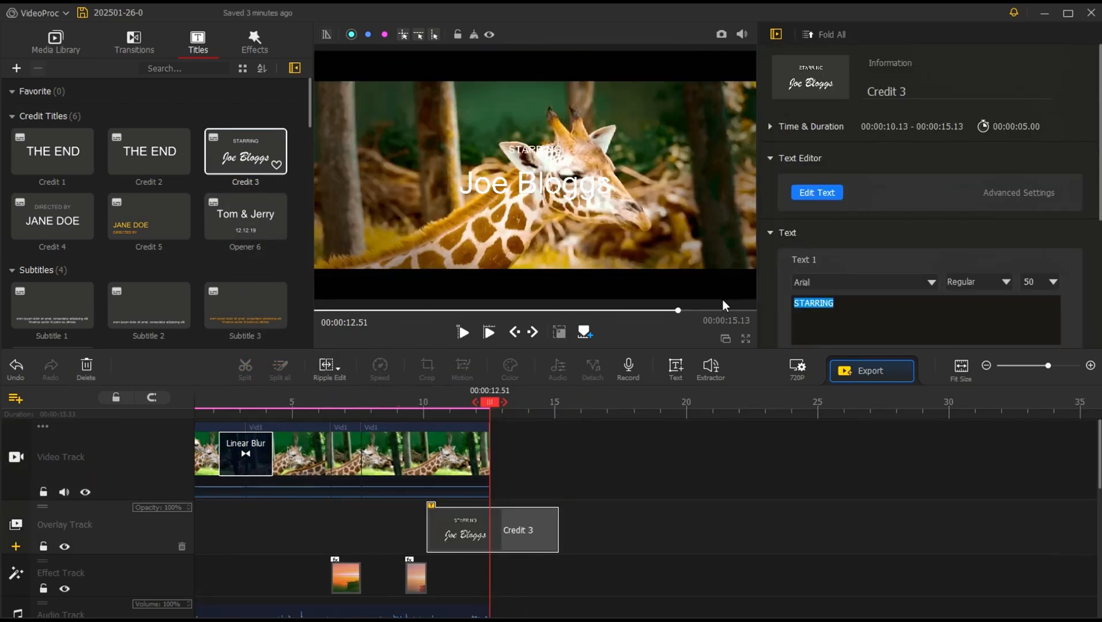
{"action": "type", "text": "Zürafa"}
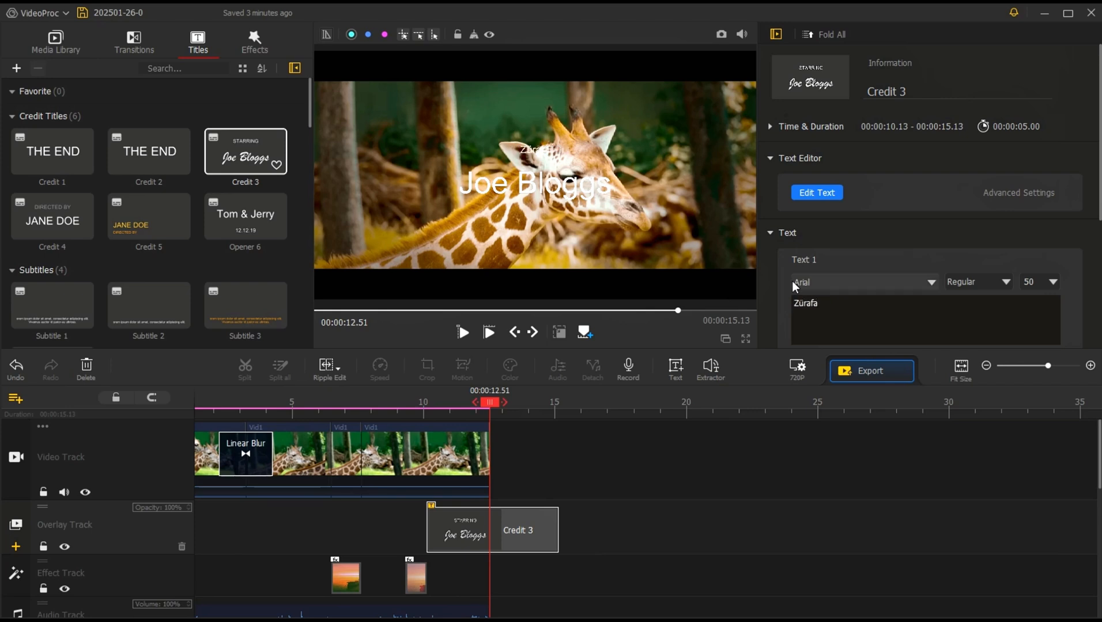
Step: Make the "Zürafa" text bold and set its vertical position to 0.14 and horizontal position to 0.91
{"action": "scroll", "coordinate": [879, 214], "scroll_direction": "down", "scroll_amount": 3}
{"action": "left_click_drag", "start_coordinate": [951, 229], "coordinate": [889, 221]}
{"action": "left_click_drag", "start_coordinate": [938, 256], "coordinate": [992, 257]}
Step: Delete the placeholder name from the title's second text line
{"action": "scroll", "coordinate": [921, 293], "scroll_direction": "down", "scroll_amount": 1}
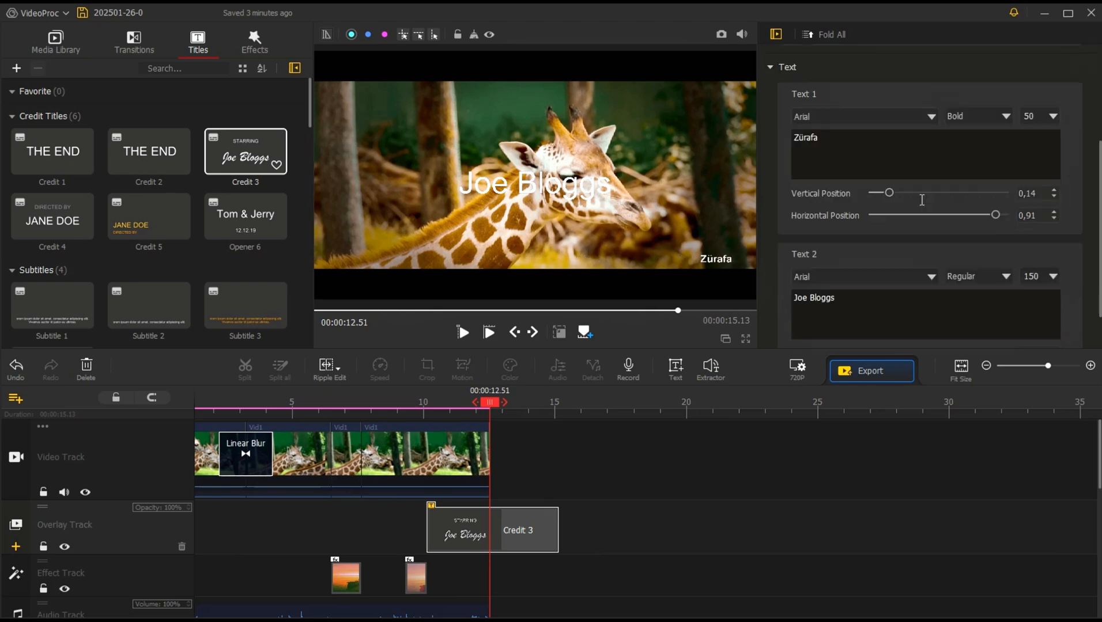
{"action": "left_click_drag", "start_coordinate": [885, 292], "coordinate": [711, 300]}
{"action": "key", "text": "BackSpace"}
Step: Set the "Zürafa" text to size 100 and change its font to ANARCHY
{"action": "scroll", "coordinate": [881, 250], "scroll_direction": "up", "scroll_amount": 3}
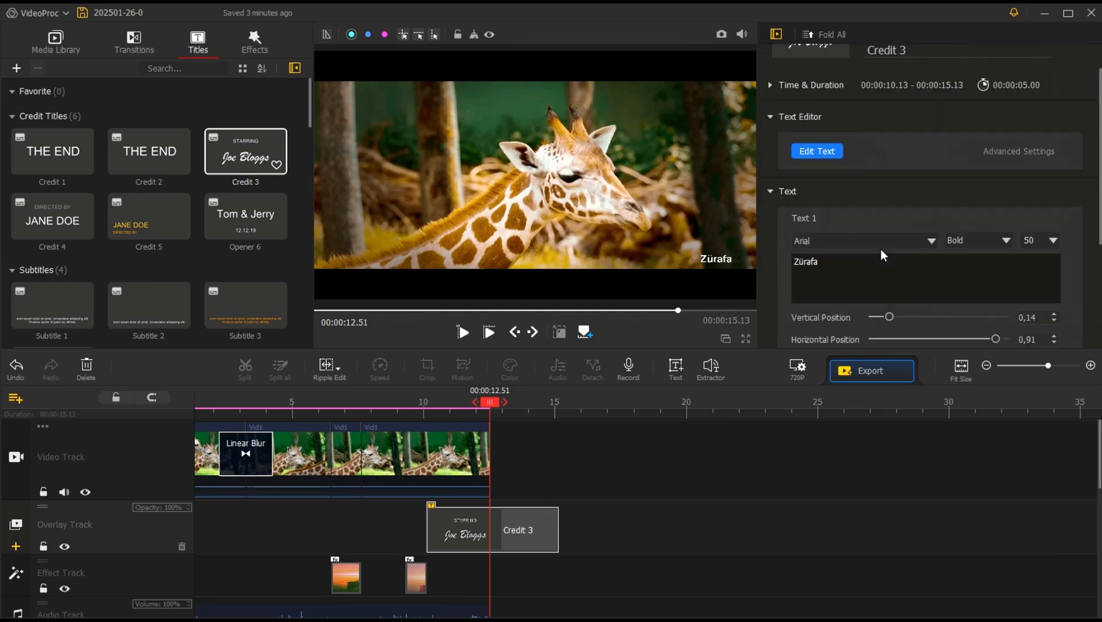
{"action": "left_click", "coordinate": [1054, 241]}
{"action": "left_click", "coordinate": [1039, 242]}
{"action": "type", "text": "100"}
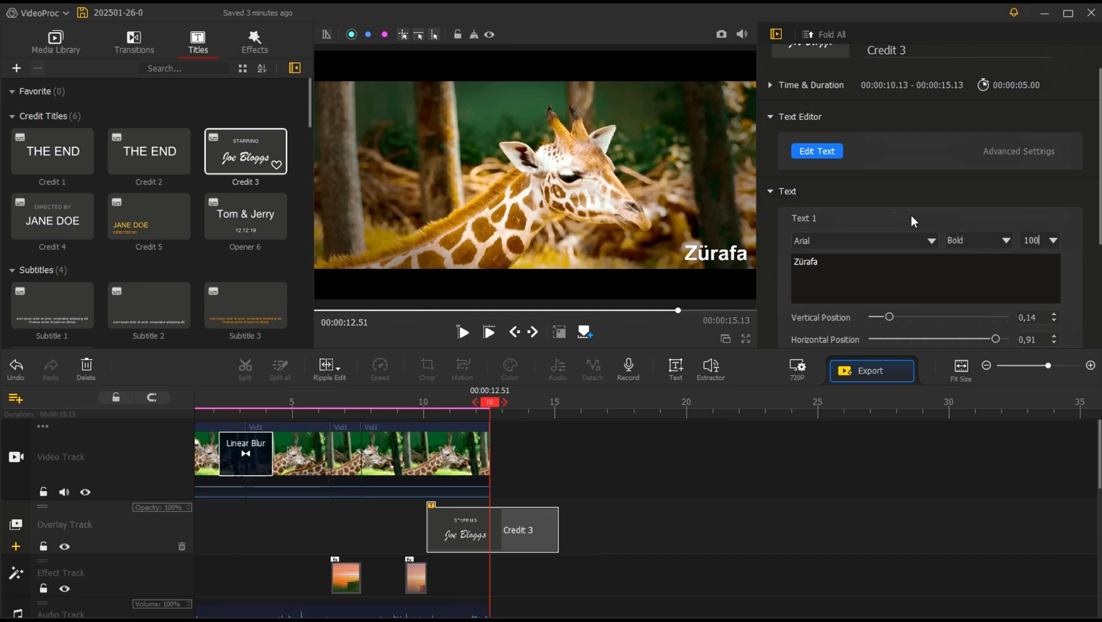
{"action": "left_click", "coordinate": [929, 240]}
{"action": "left_click", "coordinate": [880, 257]}
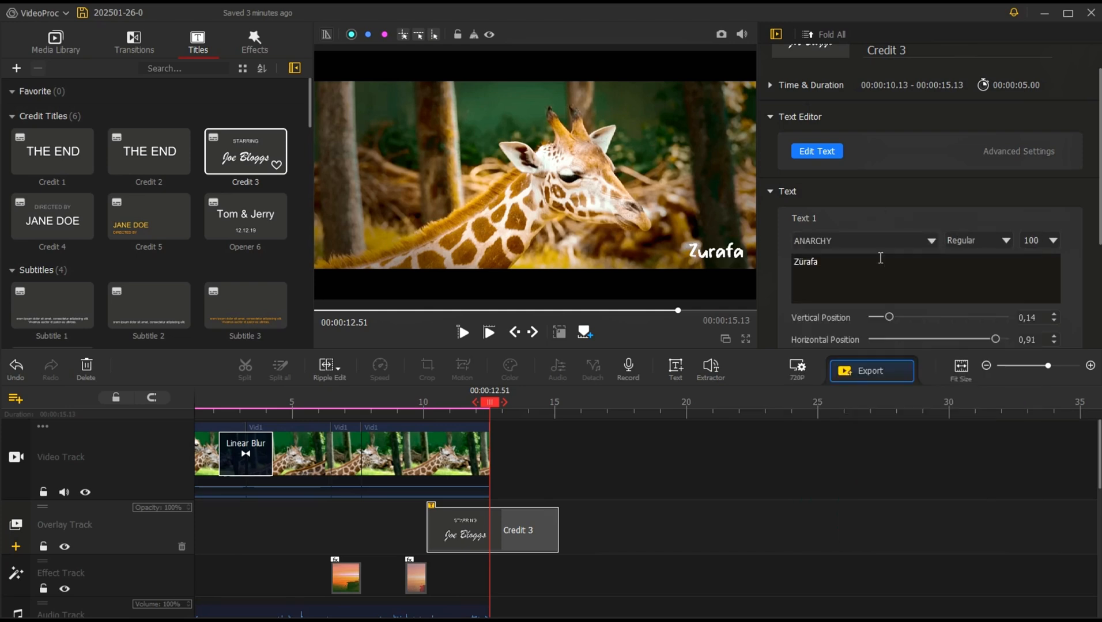
Step: In the title's advanced text editor, scale "Zürafa" to 138 and set its horizontal position to 0.88
{"action": "left_click", "coordinate": [830, 152]}
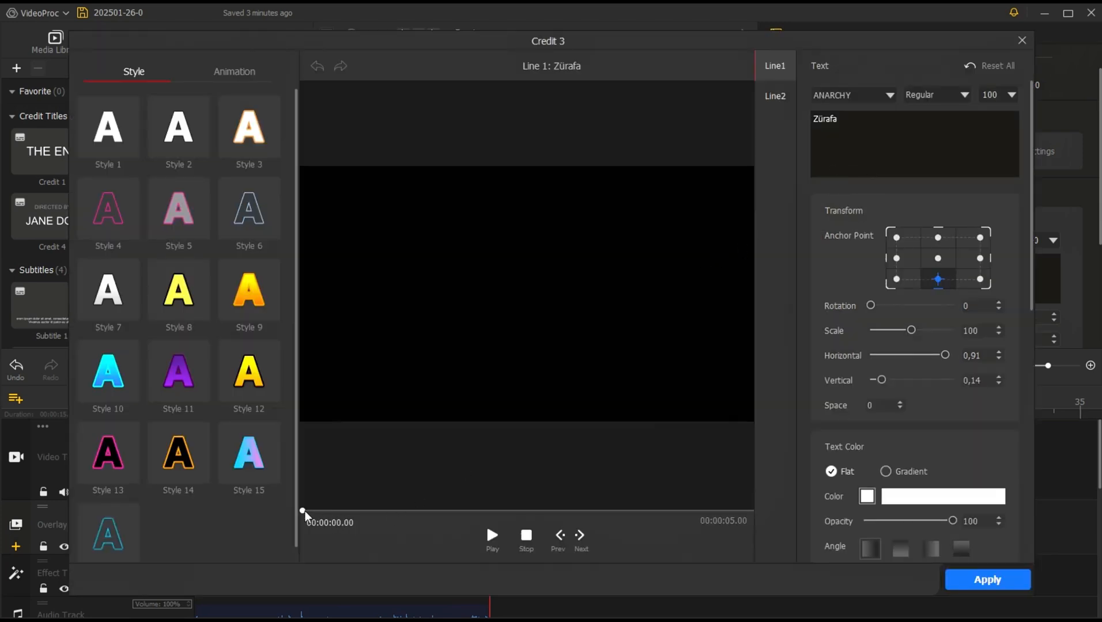
{"action": "left_click_drag", "start_coordinate": [303, 511], "coordinate": [629, 510]}
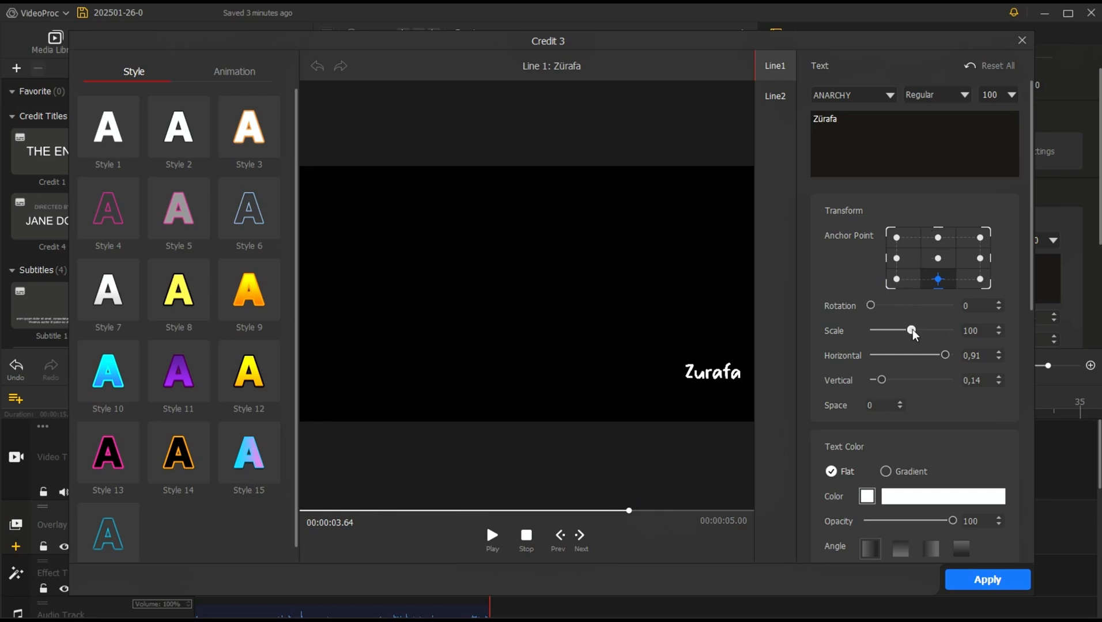
{"action": "left_click_drag", "start_coordinate": [913, 333], "coordinate": [929, 335]}
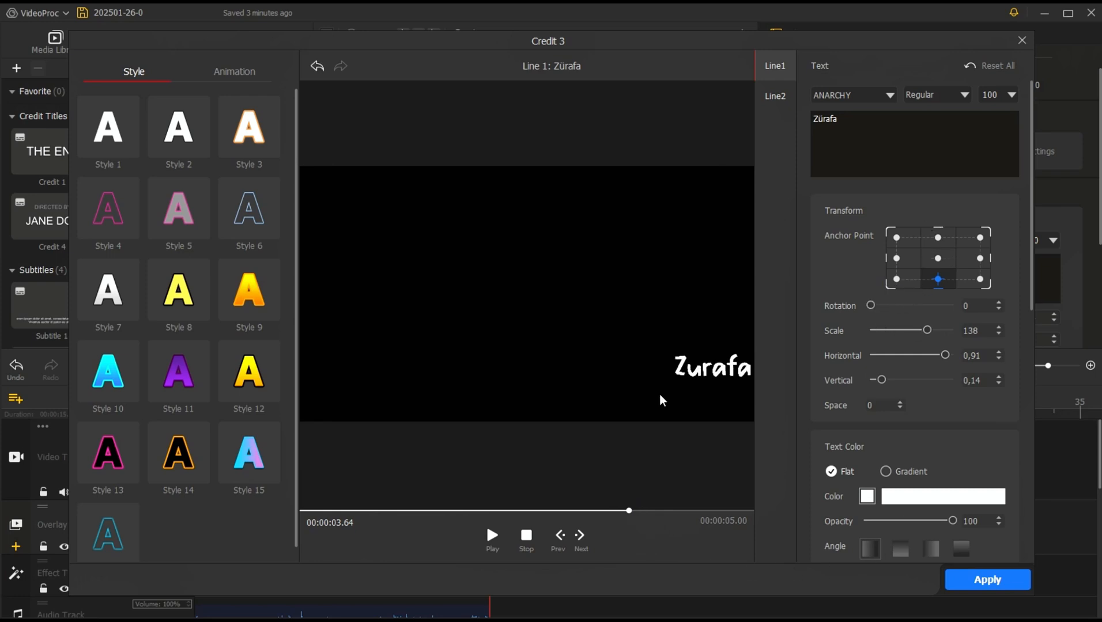
{"action": "scroll", "coordinate": [954, 314], "scroll_direction": "down", "scroll_amount": 1}
{"action": "mouse_move", "coordinate": [871, 265]}
{"action": "left_mouse_down"}
{"action": "mouse_move", "coordinate": [861, 262]}
{"action": "mouse_move", "coordinate": [870, 265]}
{"action": "left_mouse_up"}
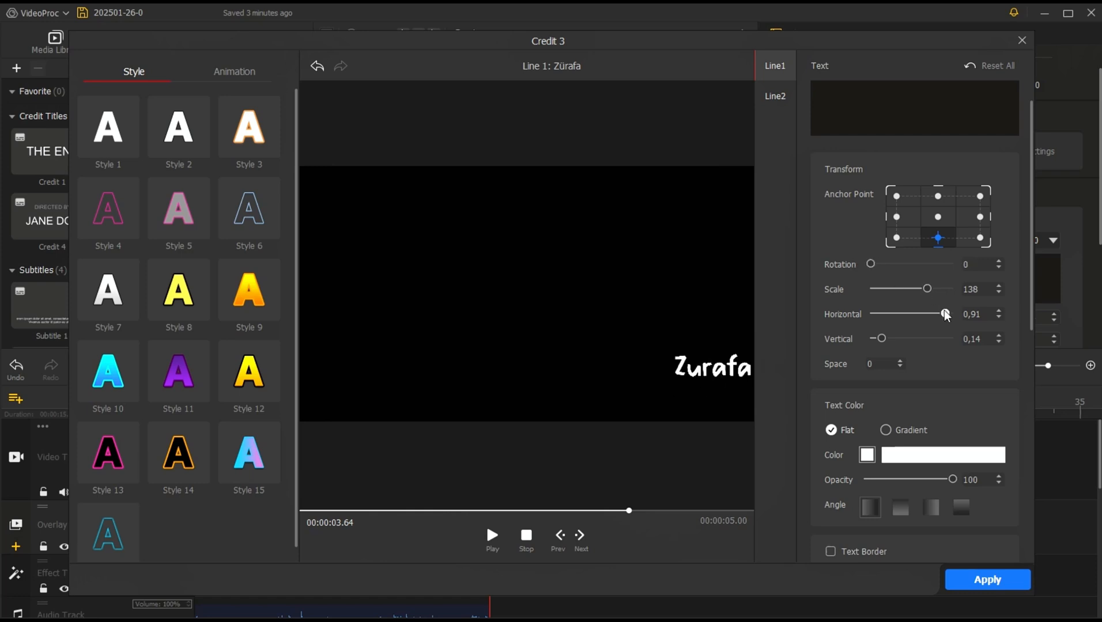
{"action": "mouse_move", "coordinate": [944, 314]}
{"action": "left_mouse_down"}
{"action": "mouse_move", "coordinate": [930, 313]}
{"action": "mouse_move", "coordinate": [943, 314]}
{"action": "left_mouse_up"}
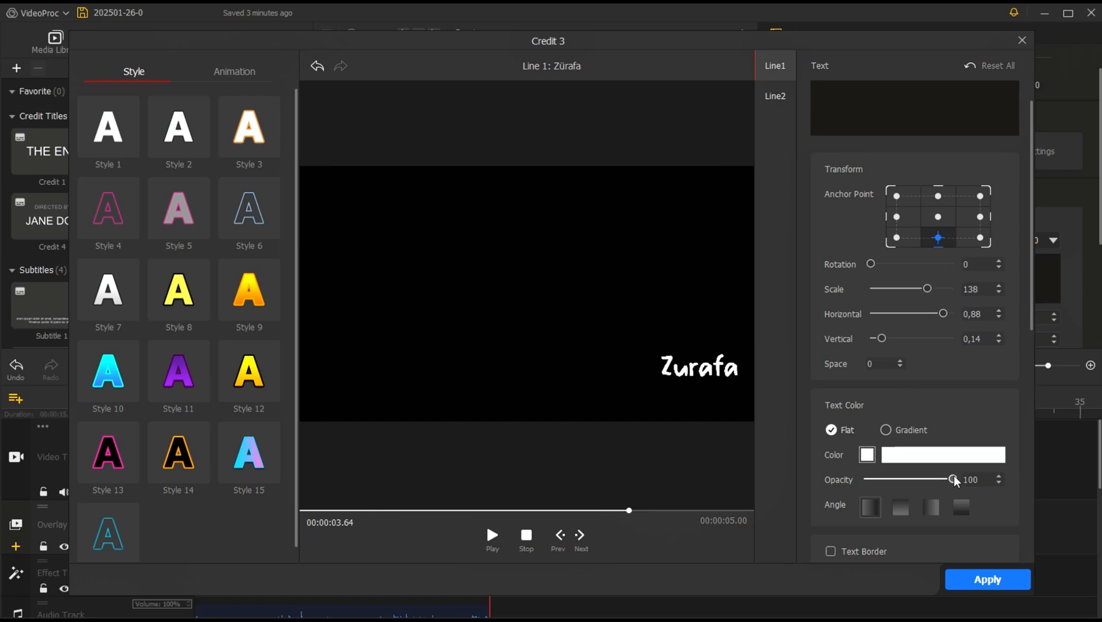
Step: Set the "Zürafa" text's flat color to a light salmon pink at 100 opacity
{"action": "left_click_drag", "start_coordinate": [952, 479], "coordinate": [1020, 479]}
{"action": "left_click", "coordinate": [866, 455]}
{"action": "left_click", "coordinate": [617, 247]}
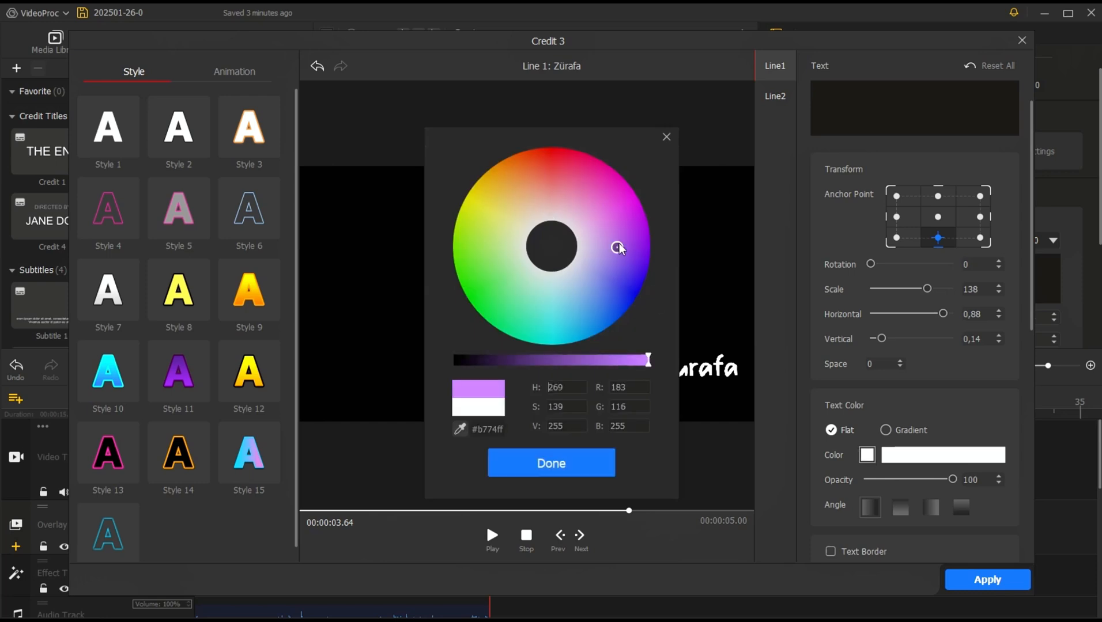
{"action": "mouse_move", "coordinate": [617, 247]}
{"action": "left_mouse_down"}
{"action": "mouse_move", "coordinate": [618, 214]}
{"action": "mouse_move", "coordinate": [590, 218]}
{"action": "mouse_move", "coordinate": [545, 185]}
{"action": "left_mouse_up"}
{"action": "left_click", "coordinate": [553, 463]}
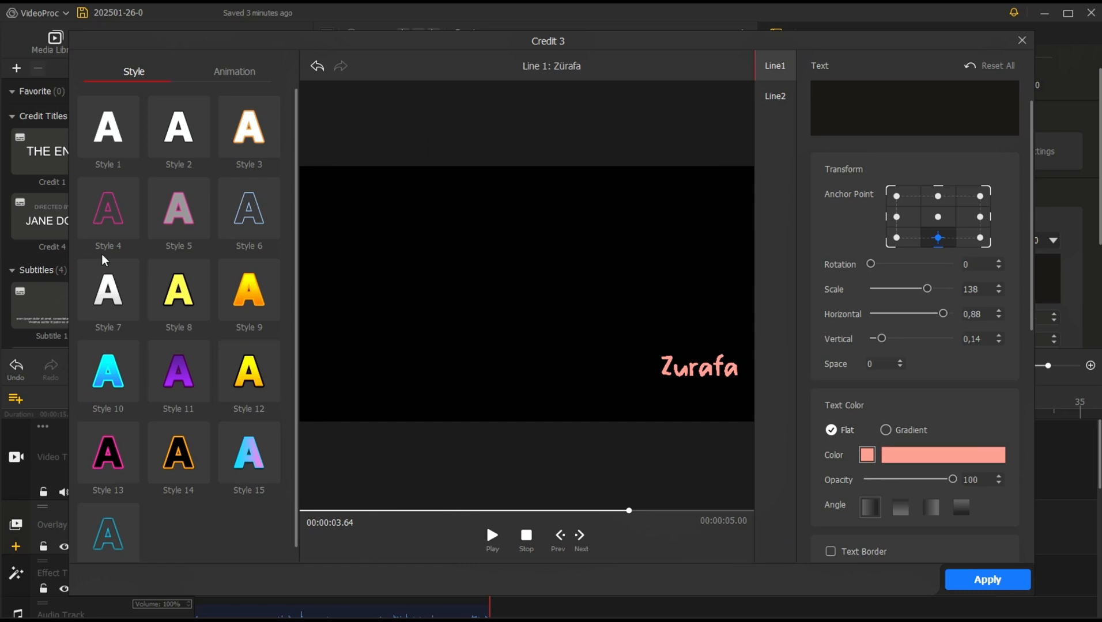
Step: Try text styles 12 and 15 on "Zürafa", settling on Style 12
{"action": "left_click", "coordinate": [246, 373]}
{"action": "left_click", "coordinate": [260, 446]}
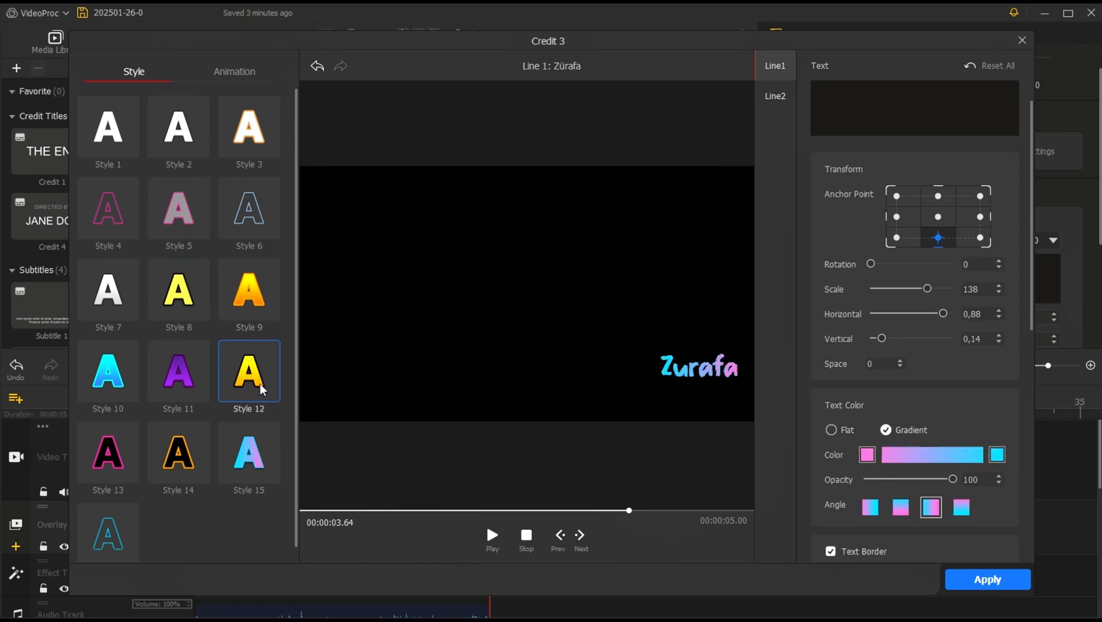
{"action": "left_click", "coordinate": [251, 374]}
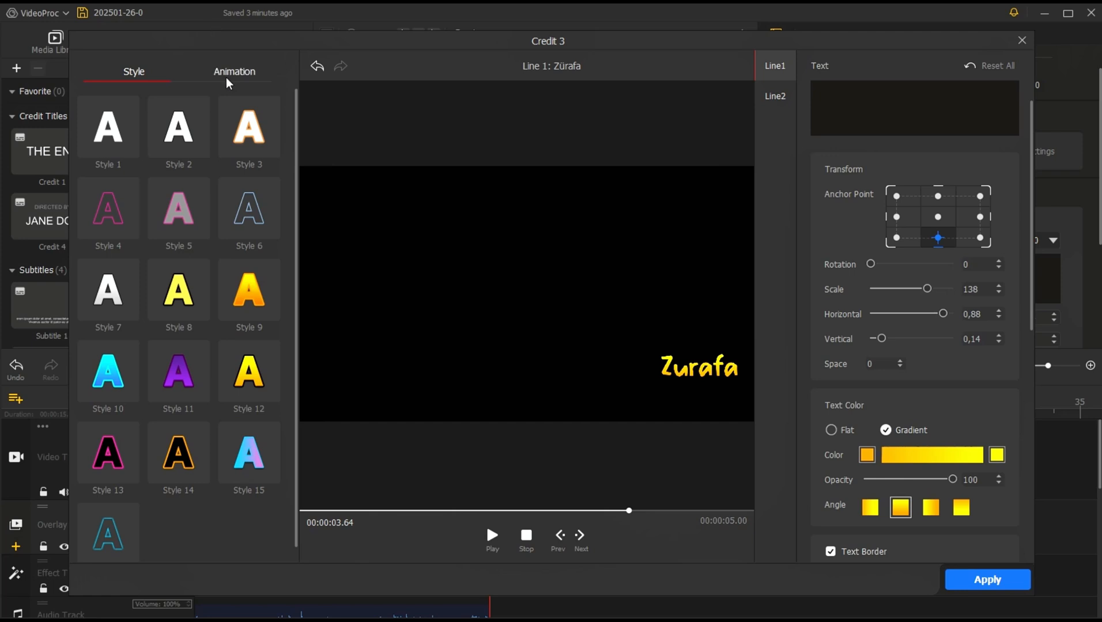
Step: Try several text shadow directions for "Zürafa" and set the shadow to fall directly to the right
{"action": "scroll", "coordinate": [968, 314], "scroll_direction": "down", "scroll_amount": 3}
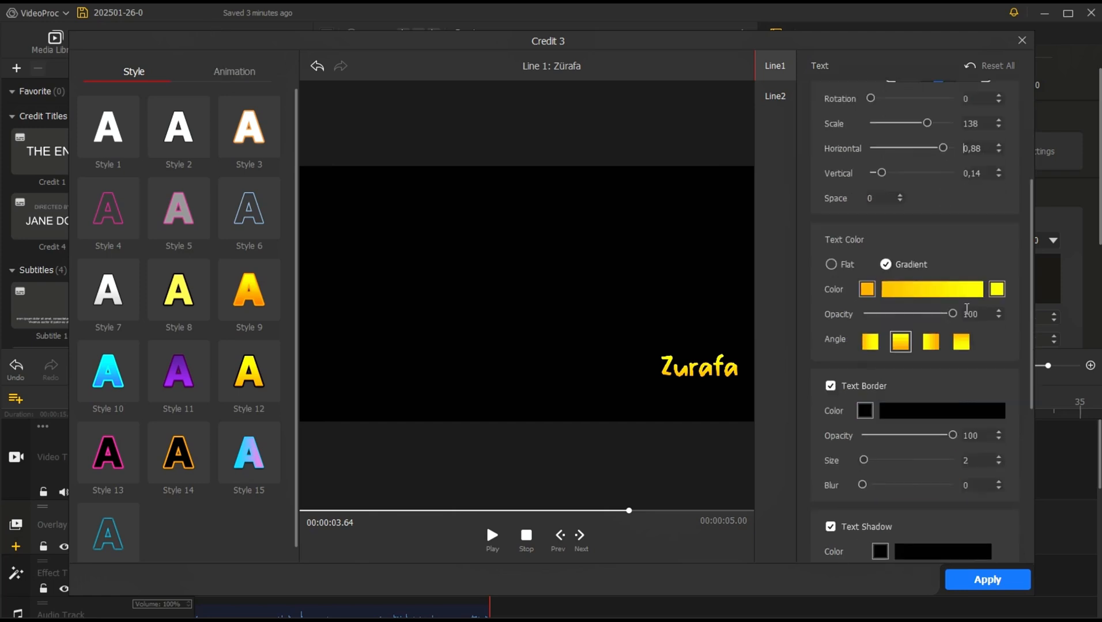
{"action": "scroll", "coordinate": [966, 309], "scroll_direction": "down", "scroll_amount": 3}
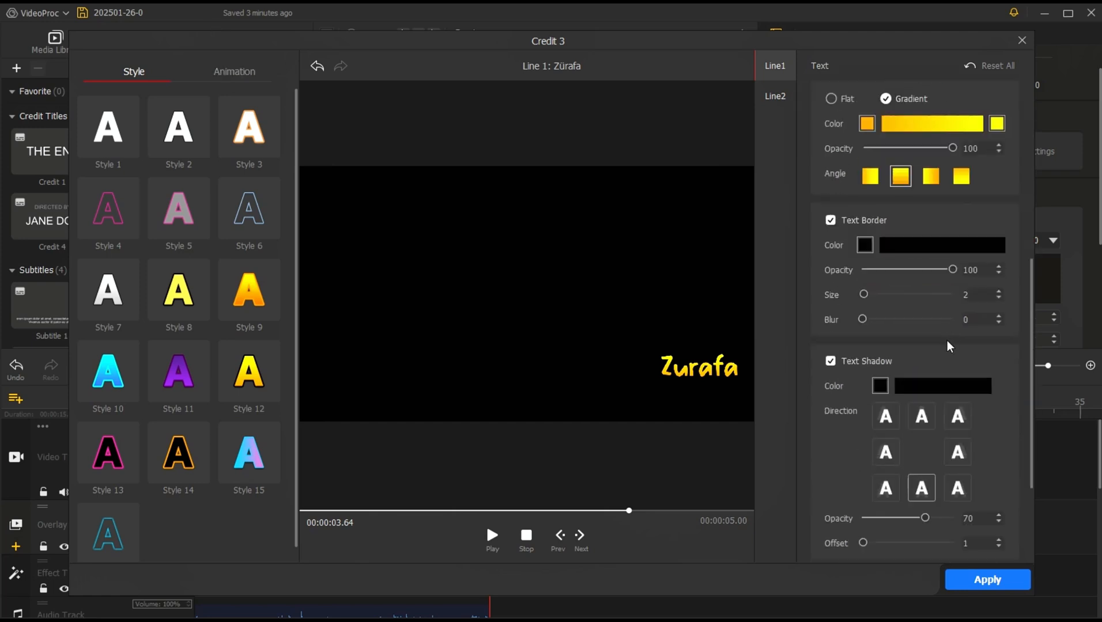
{"action": "left_click", "coordinate": [956, 489]}
{"action": "left_click", "coordinate": [957, 426]}
{"action": "left_click", "coordinate": [959, 458]}
Step: Try other gradient angles and a flat color on "Zürafa", returning to the vertical yellow-orange gradient
{"action": "left_click", "coordinate": [932, 178]}
{"action": "left_click", "coordinate": [880, 182]}
{"action": "left_click", "coordinate": [907, 178]}
{"action": "scroll", "coordinate": [958, 276], "scroll_direction": "up", "scroll_amount": 3}
{"action": "left_click", "coordinate": [831, 182]}
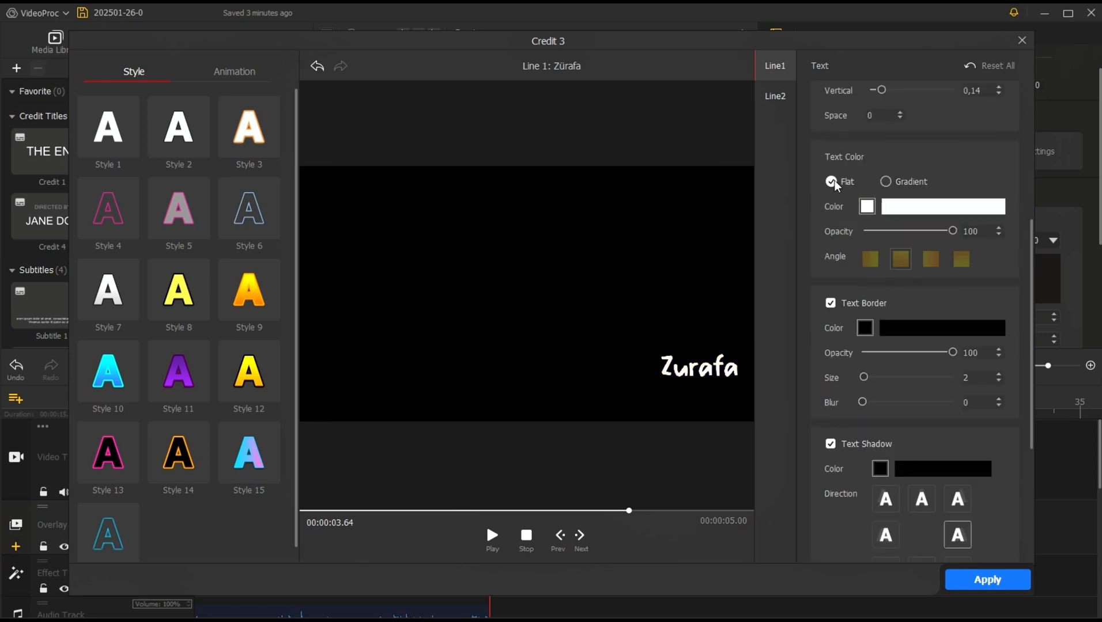
{"action": "left_click", "coordinate": [885, 182]}
{"action": "scroll", "coordinate": [905, 294], "scroll_direction": "up", "scroll_amount": 6}
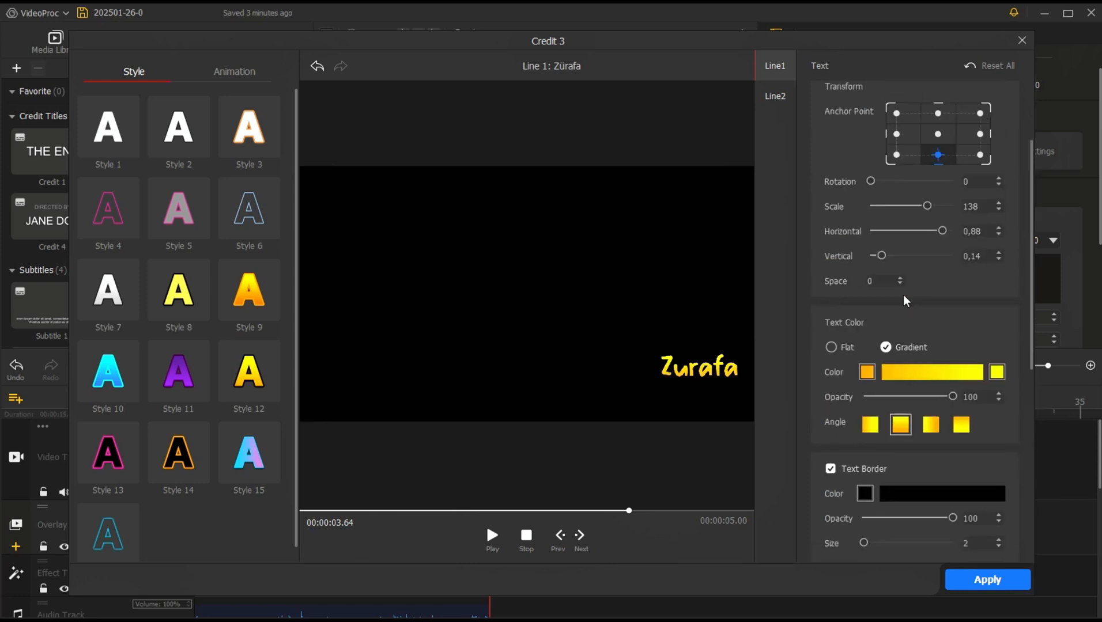
Step: Try the Rotate In, Left Out and Down Roll animations on the "Zürafa" text
{"action": "left_click", "coordinate": [235, 73]}
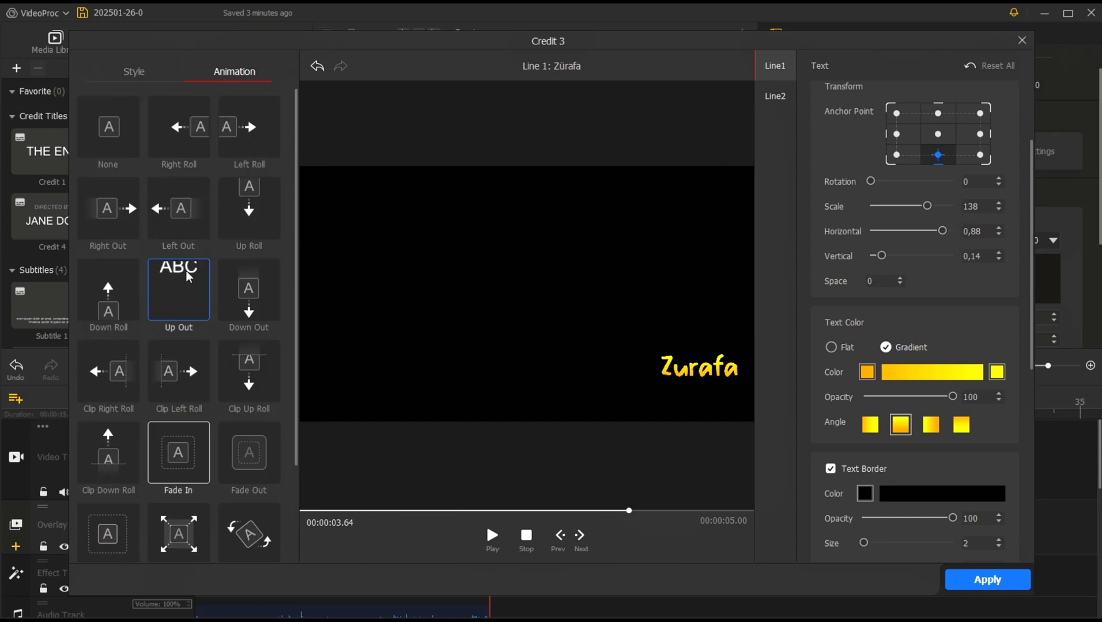
{"action": "scroll", "coordinate": [179, 381], "scroll_direction": "down", "scroll_amount": 1}
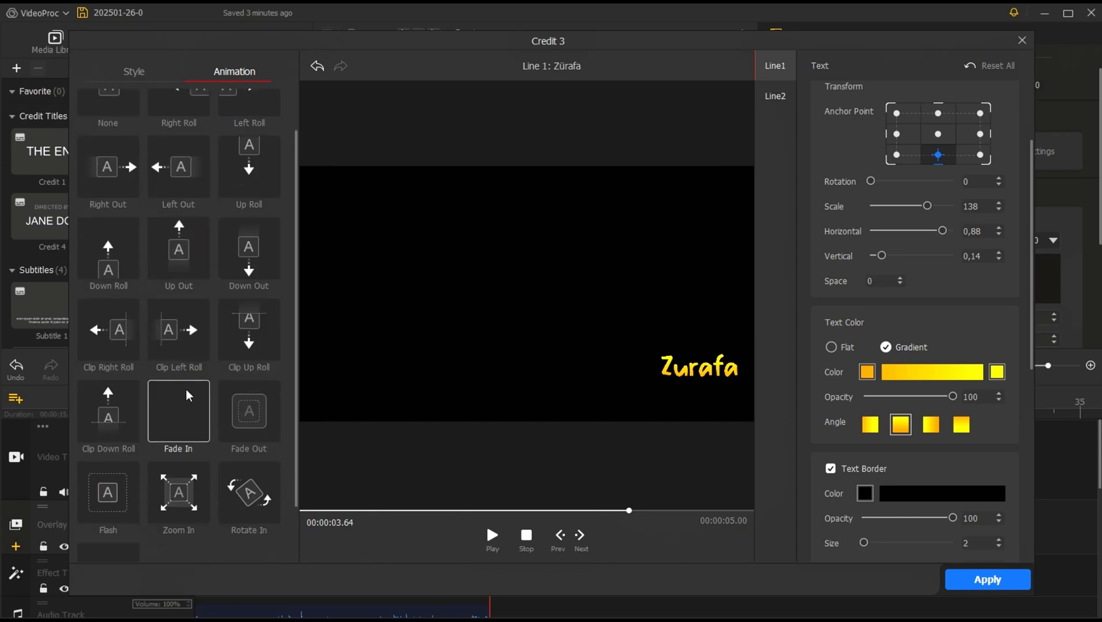
{"action": "left_click", "coordinate": [254, 493]}
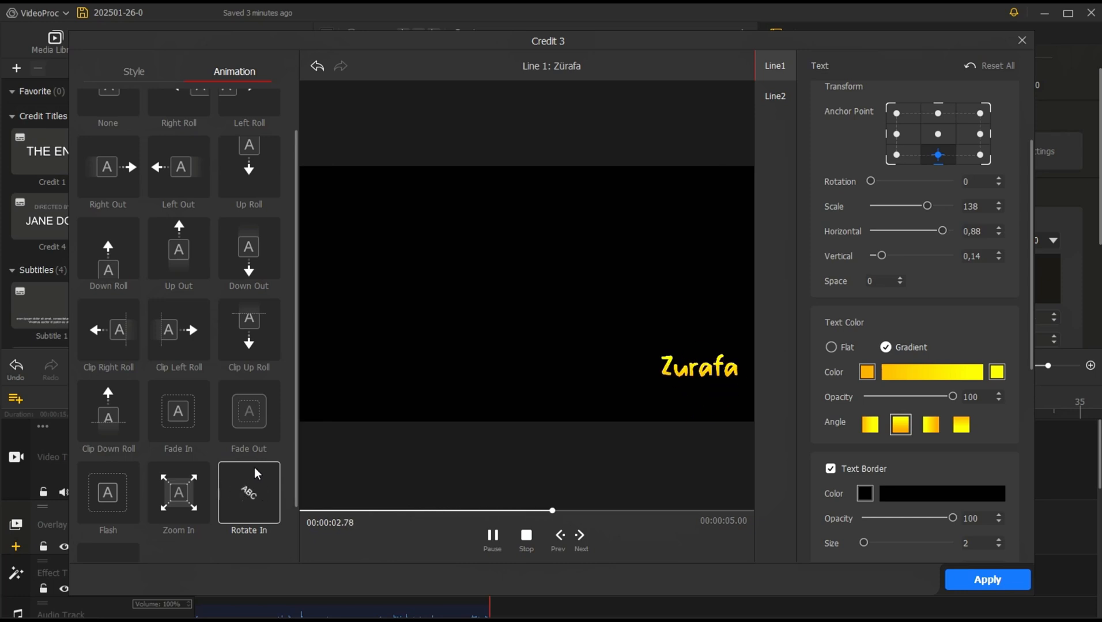
{"action": "scroll", "coordinate": [192, 339], "scroll_direction": "up", "scroll_amount": 1}
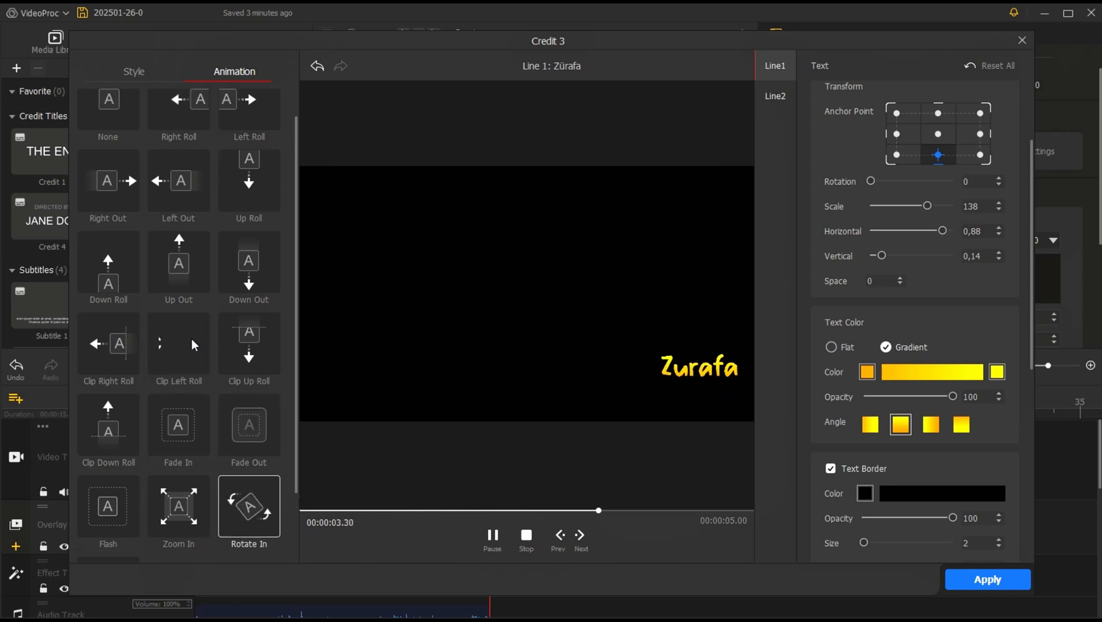
{"action": "left_click", "coordinate": [176, 219]}
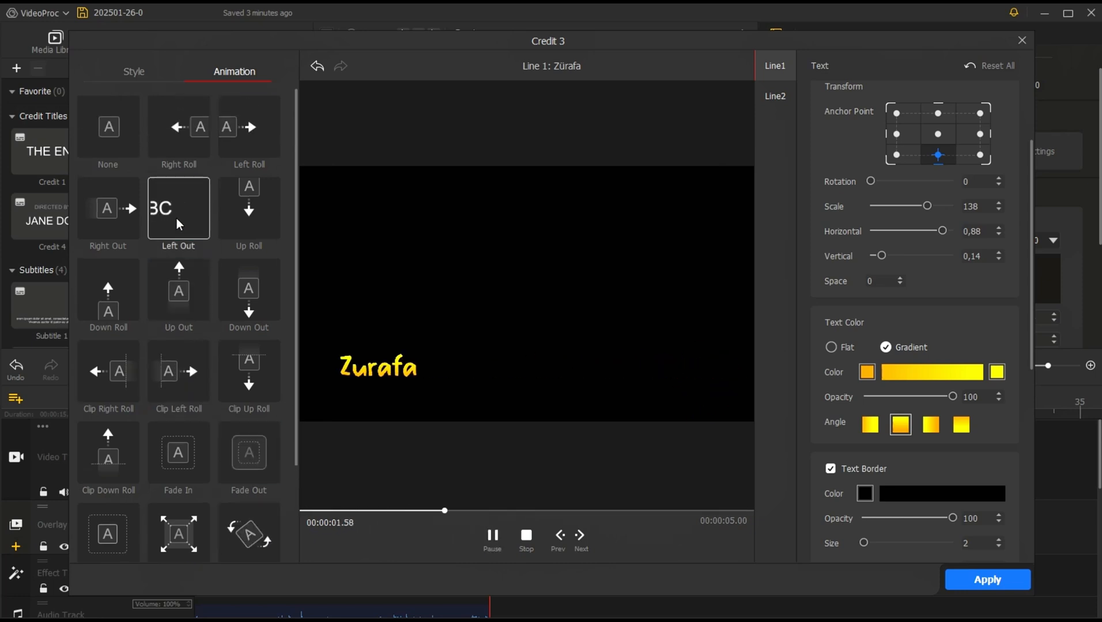
{"action": "left_click", "coordinate": [111, 290]}
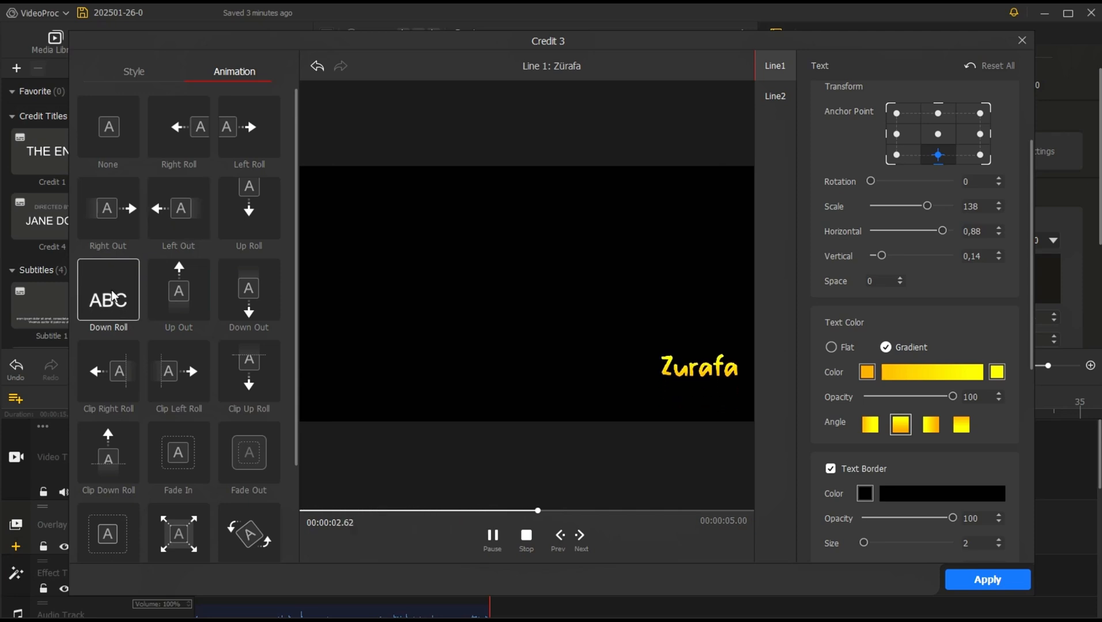
Step: Give the "Zürafa" text the Rotate In animation, apply the title edits and review the title over the video
{"action": "left_click", "coordinate": [262, 524]}
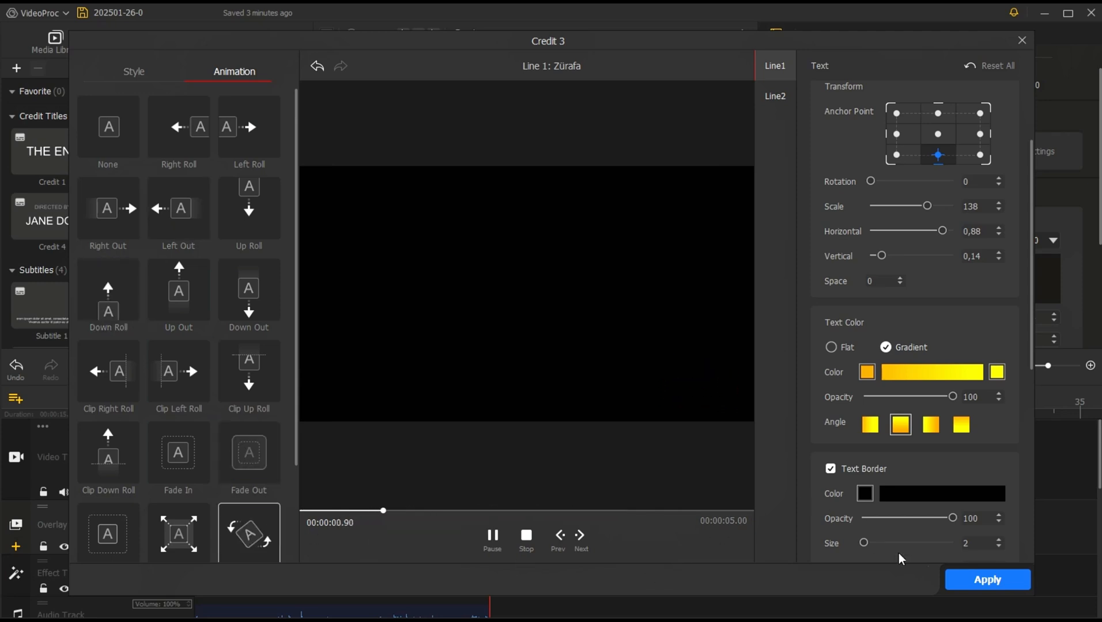
{"action": "left_click", "coordinate": [991, 581]}
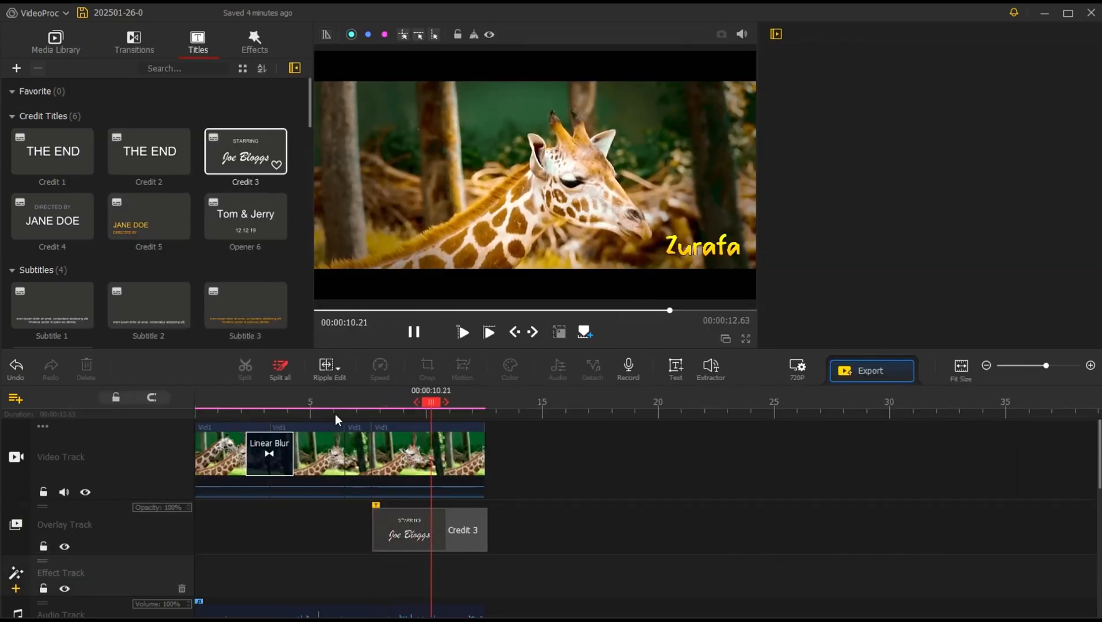
{"action": "key", "text": "space"}
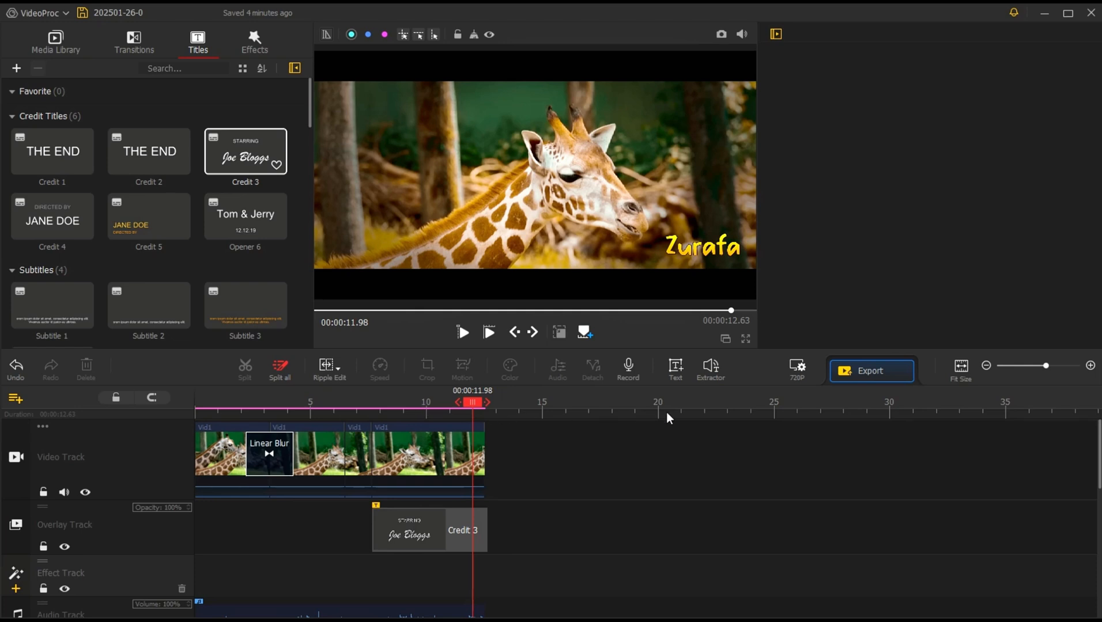
Step: Open the voiceover recorder with the last video clip selected, check its audio device options and close it
{"action": "left_click", "coordinate": [476, 452]}
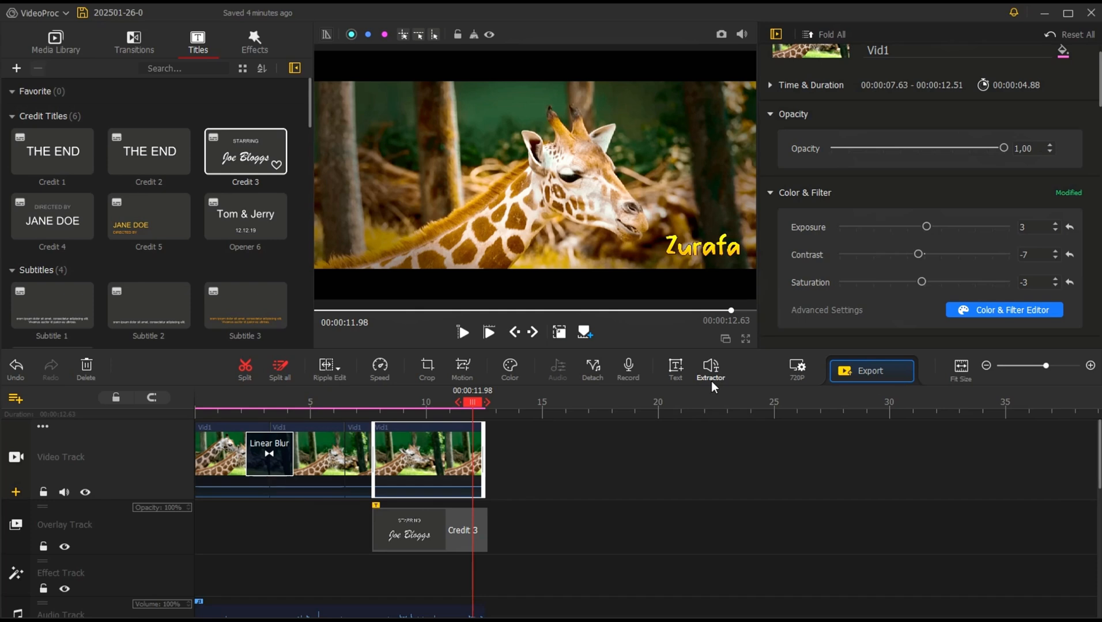
{"action": "left_click", "coordinate": [628, 373]}
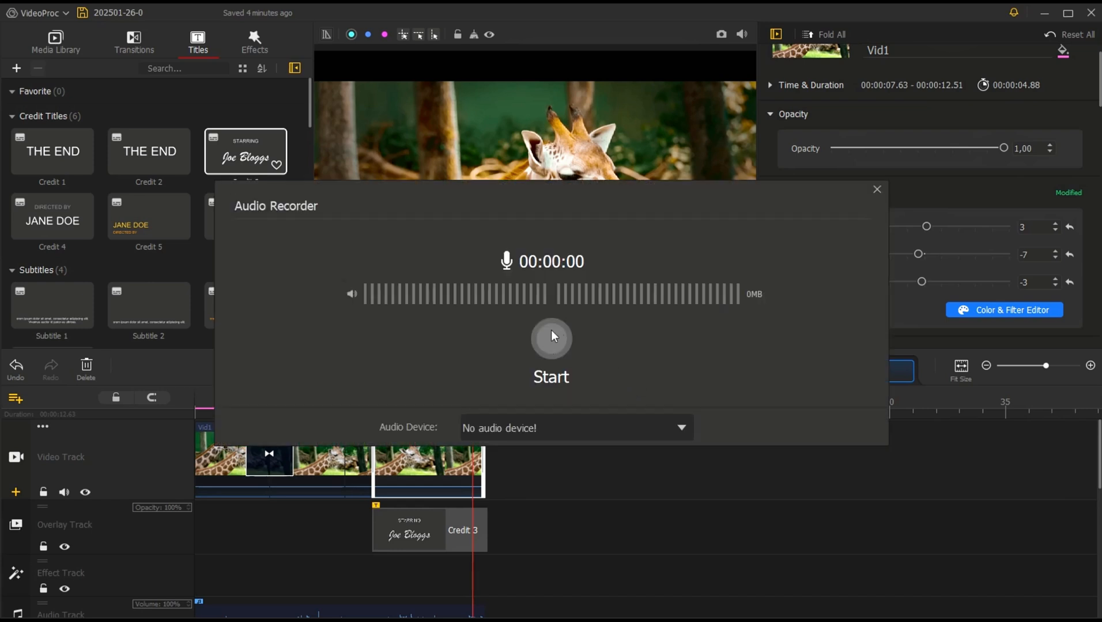
{"action": "left_click", "coordinate": [589, 422]}
{"action": "left_click", "coordinate": [590, 422]}
{"action": "left_click", "coordinate": [876, 189]}
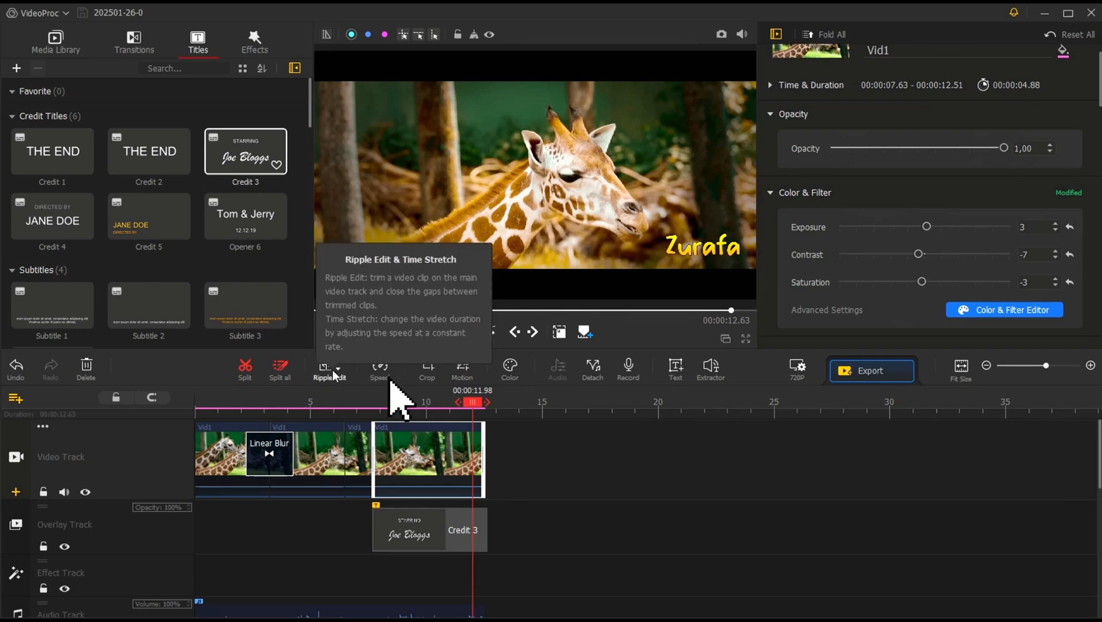
Step: Open the last clip in the Speed Editor and preview the Bullet speed preset
{"action": "left_click", "coordinate": [379, 367]}
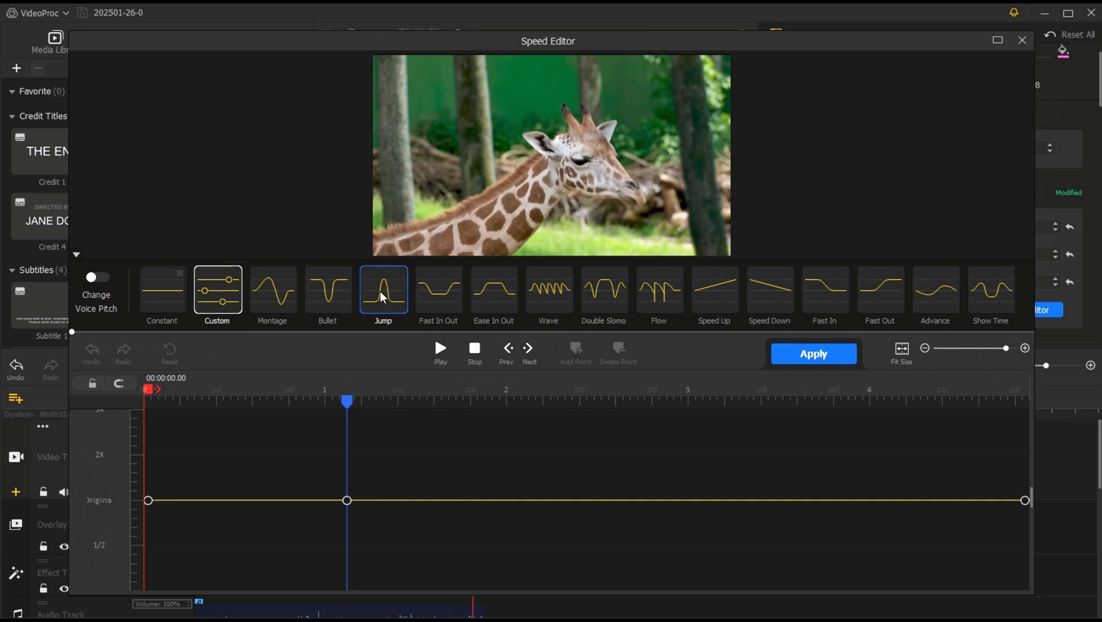
{"action": "left_click", "coordinate": [328, 289]}
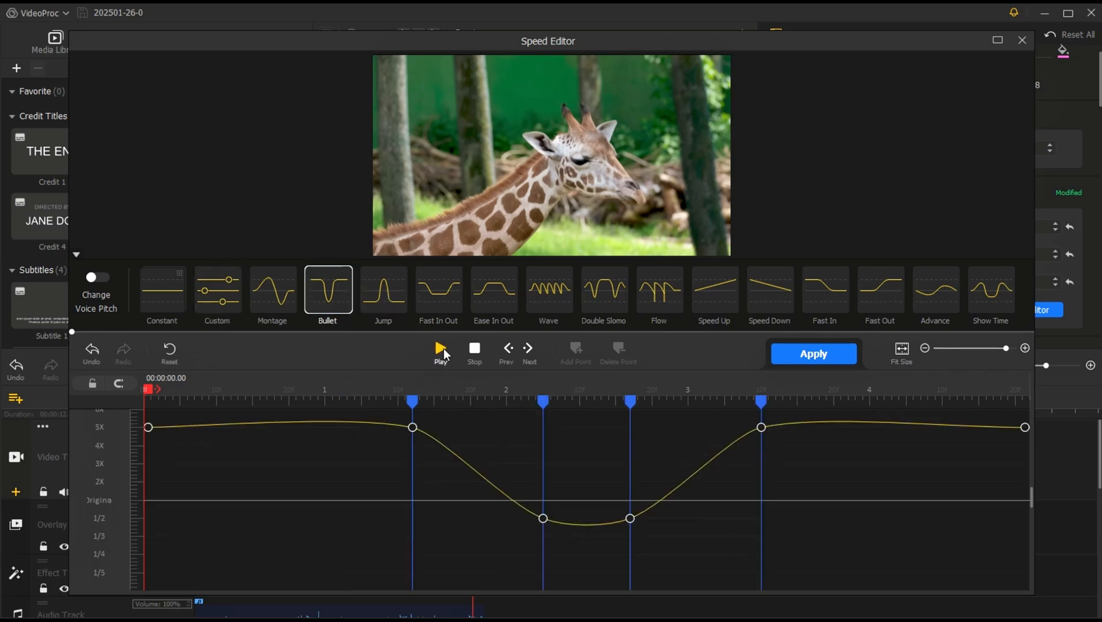
{"action": "left_click", "coordinate": [443, 350]}
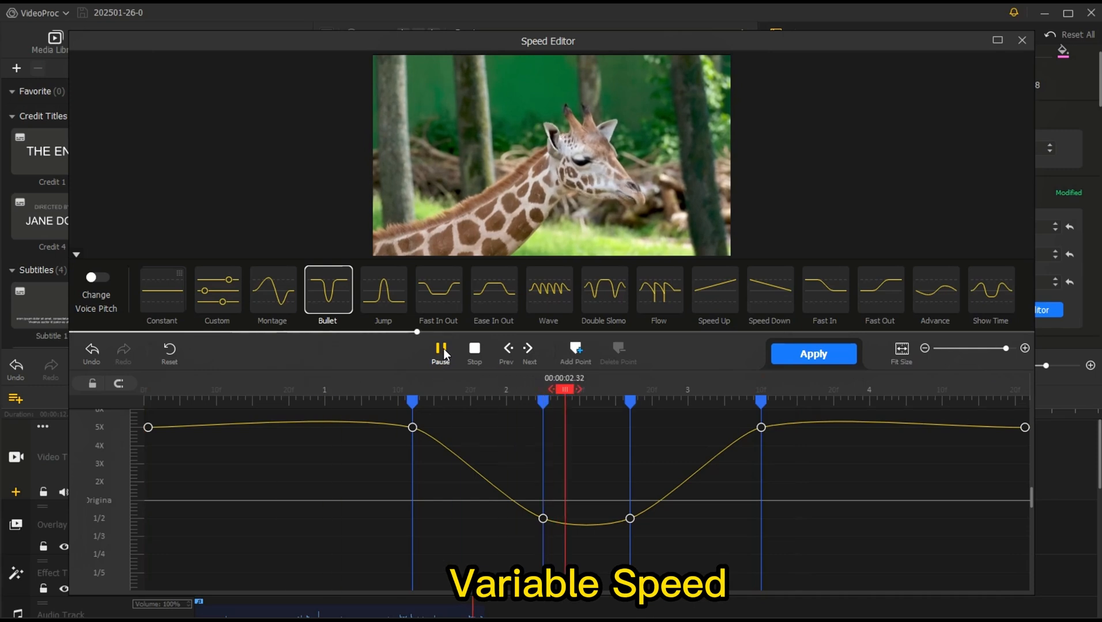
Step: Switch the clip to the Jump speed preset and play it back from about 0.88 seconds
{"action": "left_click", "coordinate": [386, 292]}
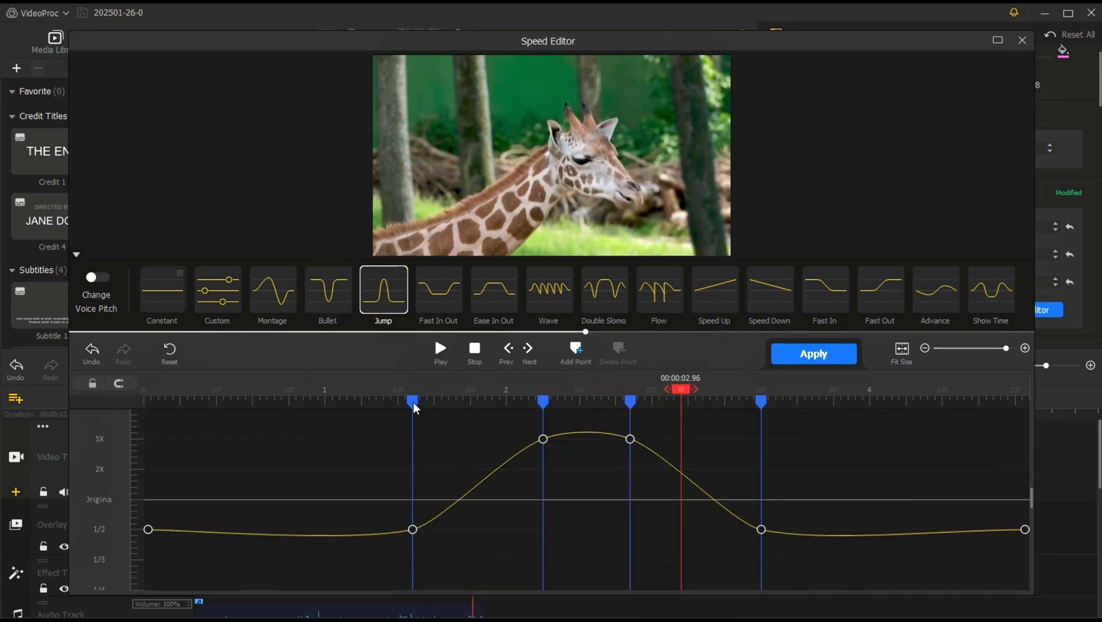
{"action": "left_click", "coordinate": [439, 351]}
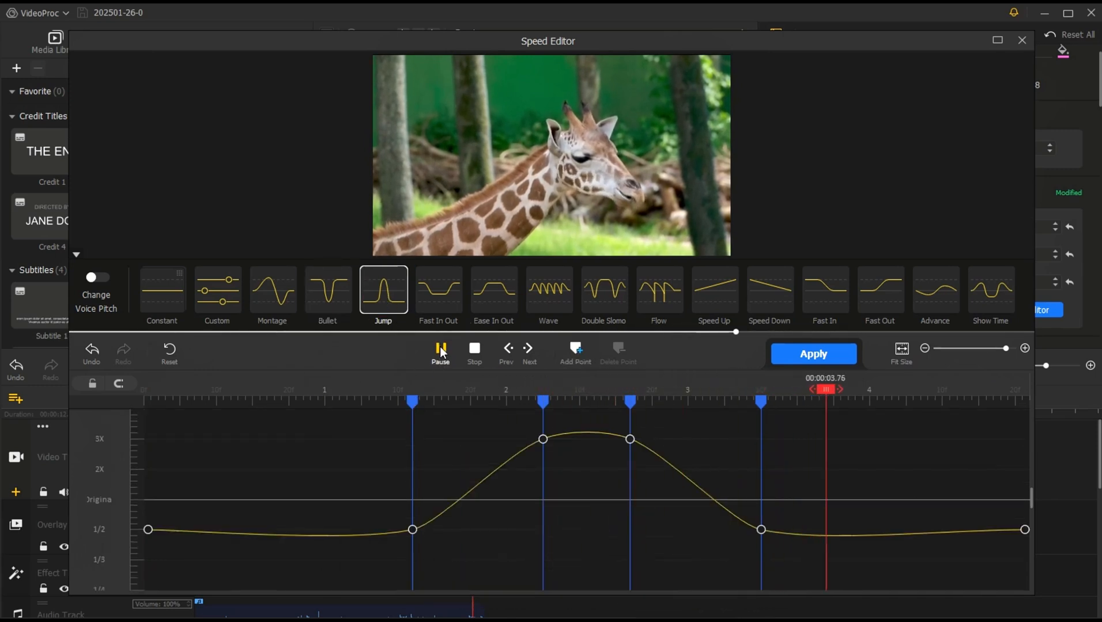
{"action": "left_click", "coordinate": [440, 351]}
{"action": "left_click", "coordinate": [308, 391]}
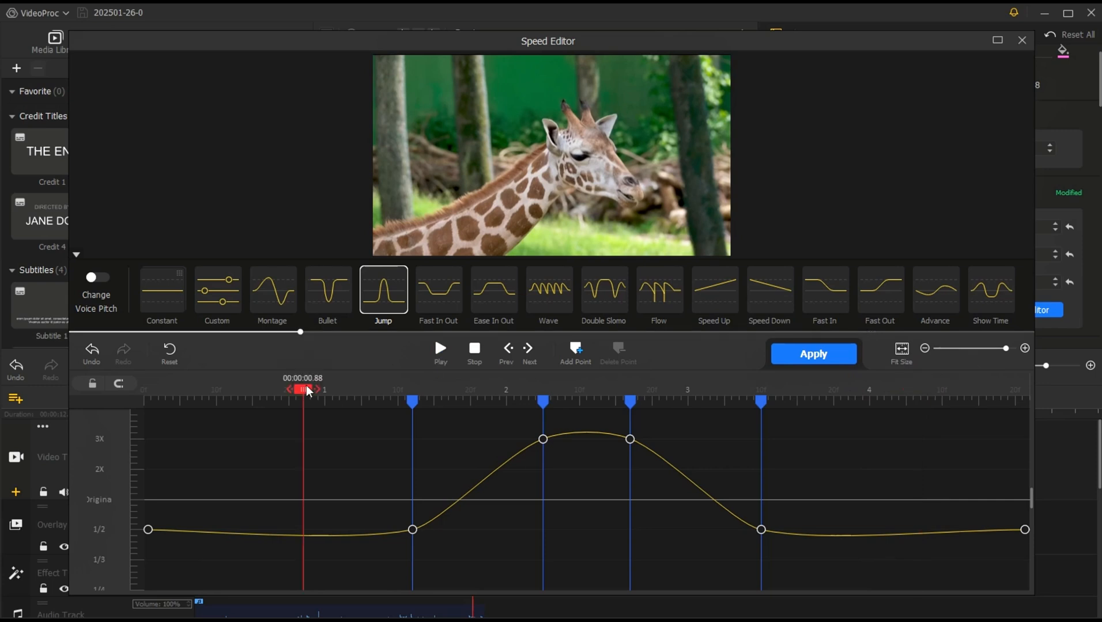
{"action": "left_click", "coordinate": [441, 352]}
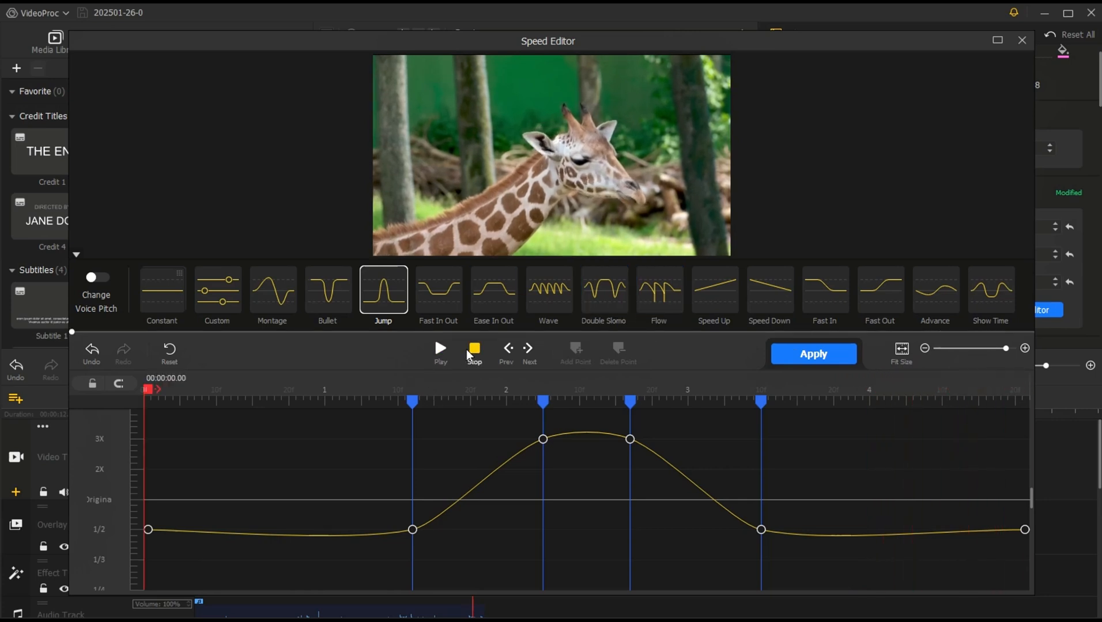
Step: Build a Custom speed curve with the first inner point just above 2X and the third at 1/2.2, preview it and apply
{"action": "left_click", "coordinate": [221, 297]}
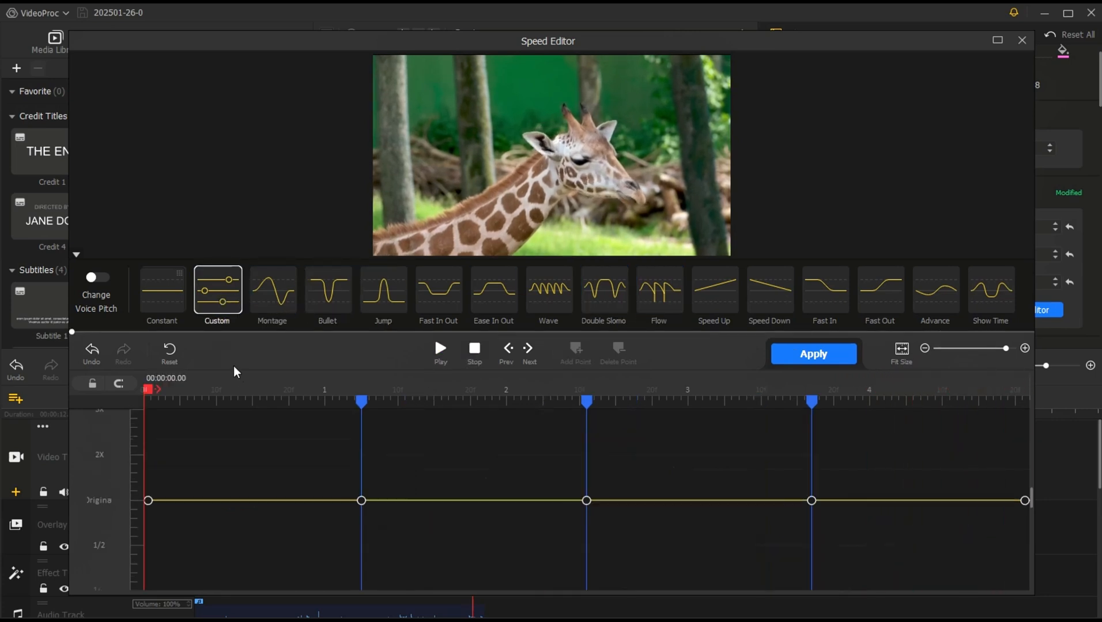
{"action": "left_click_drag", "start_coordinate": [361, 501], "coordinate": [361, 440]}
{"action": "left_click_drag", "start_coordinate": [812, 502], "coordinate": [812, 554]}
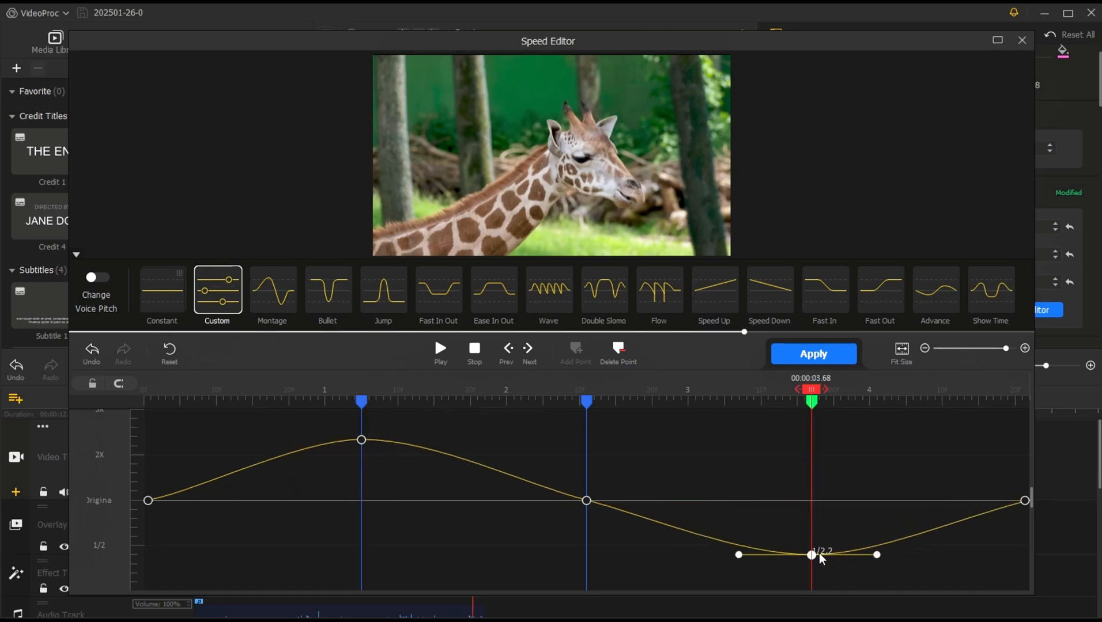
{"action": "left_click", "coordinate": [190, 396]}
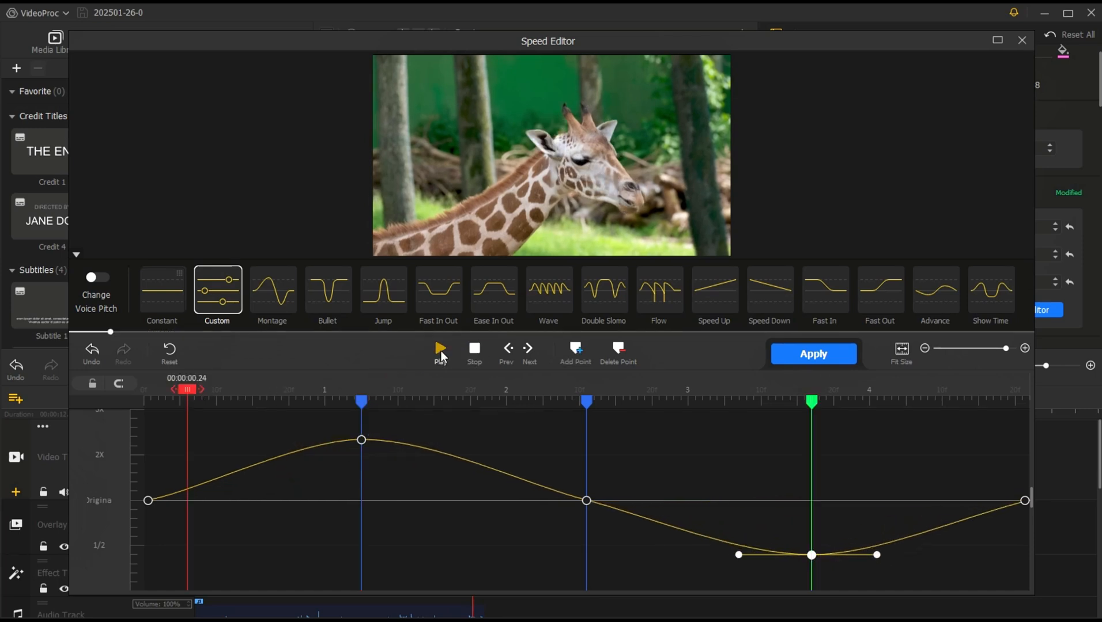
{"action": "left_click", "coordinate": [441, 351]}
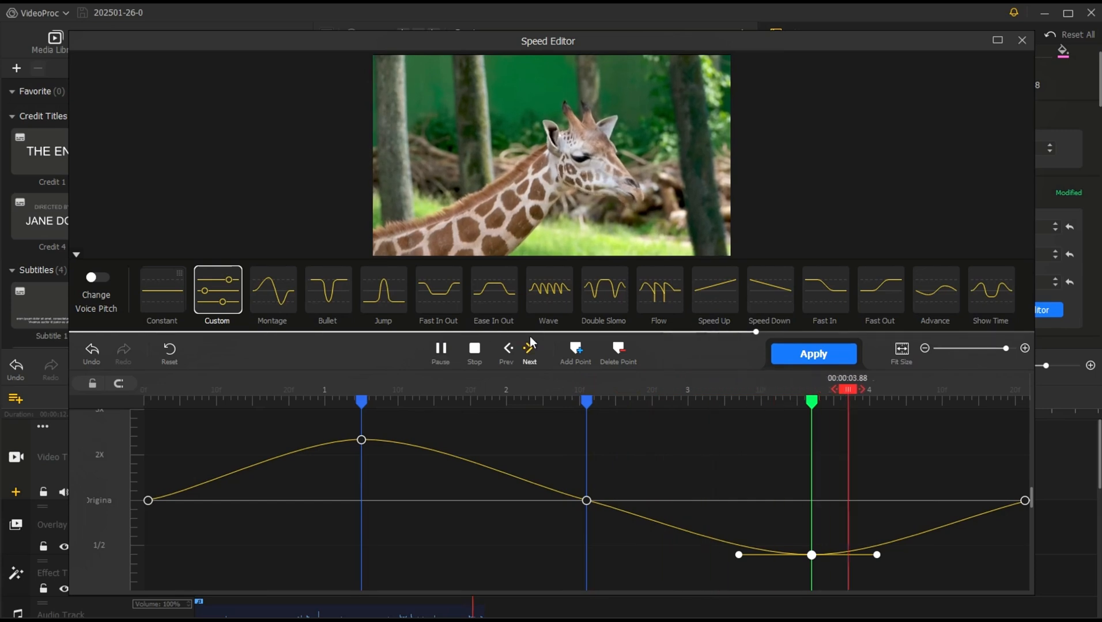
{"action": "left_click", "coordinate": [778, 354]}
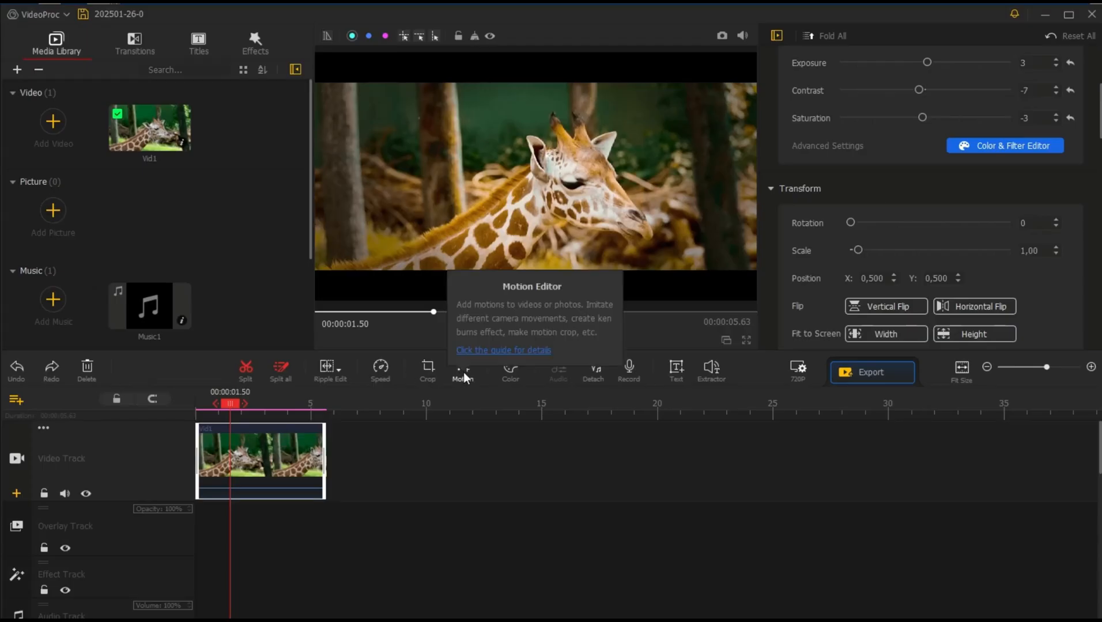
Step: Open the clip in the Motion Editor, add the Fast Zoom In preset at 0.56 seconds and move its second keyframe to 2.00 seconds
{"action": "left_click", "coordinate": [463, 371]}
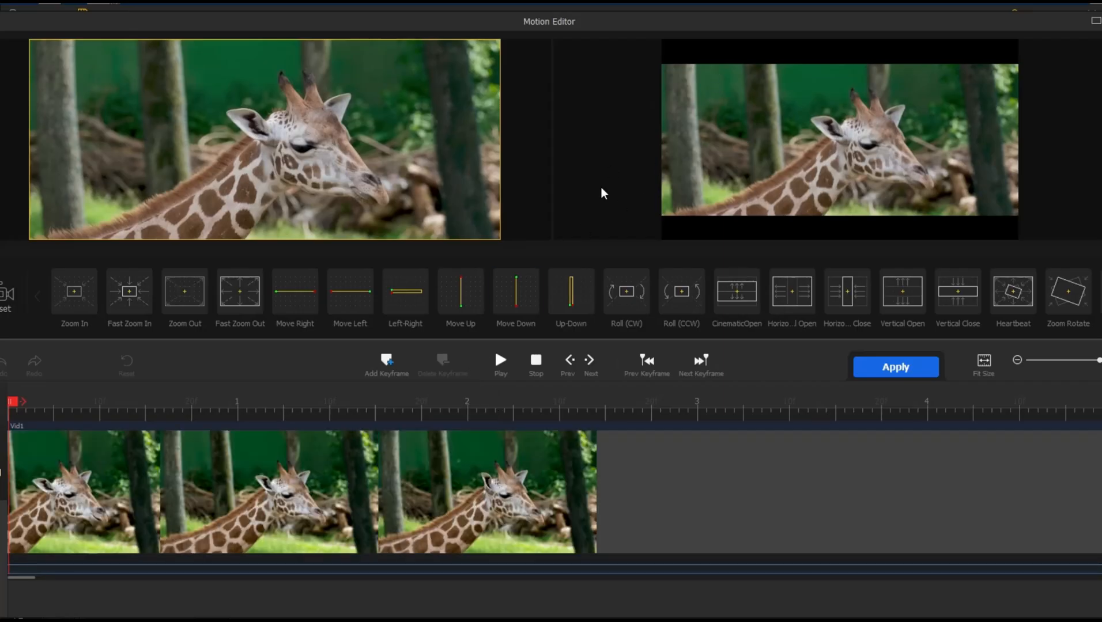
{"action": "mouse_move", "coordinate": [210, 307]}
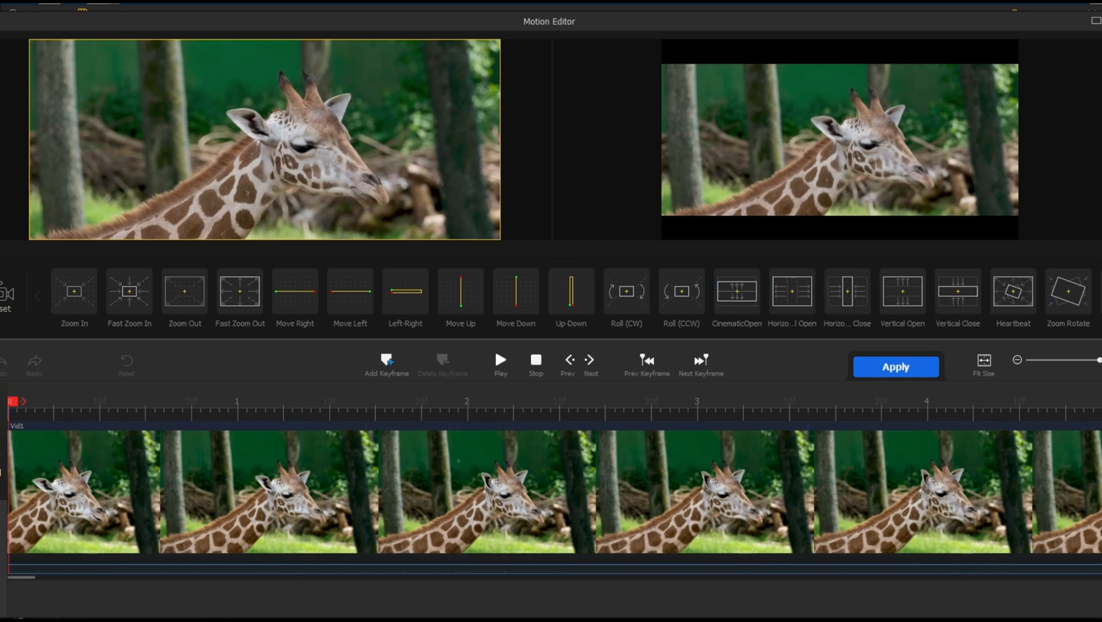
{"action": "left_click", "coordinate": [1100, 296]}
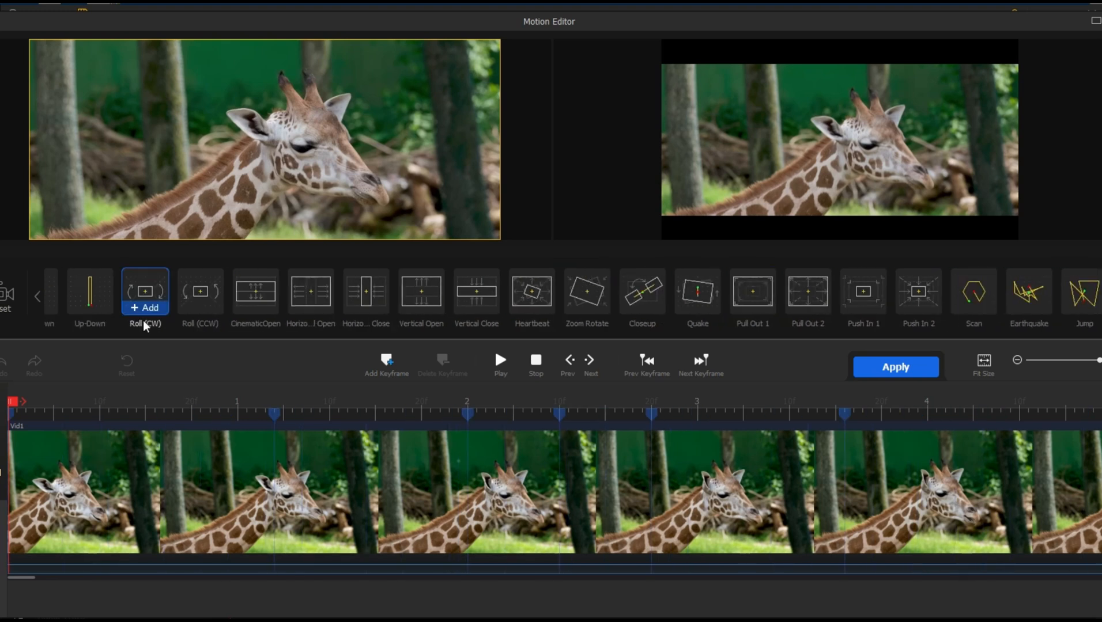
{"action": "left_click", "coordinate": [38, 299]}
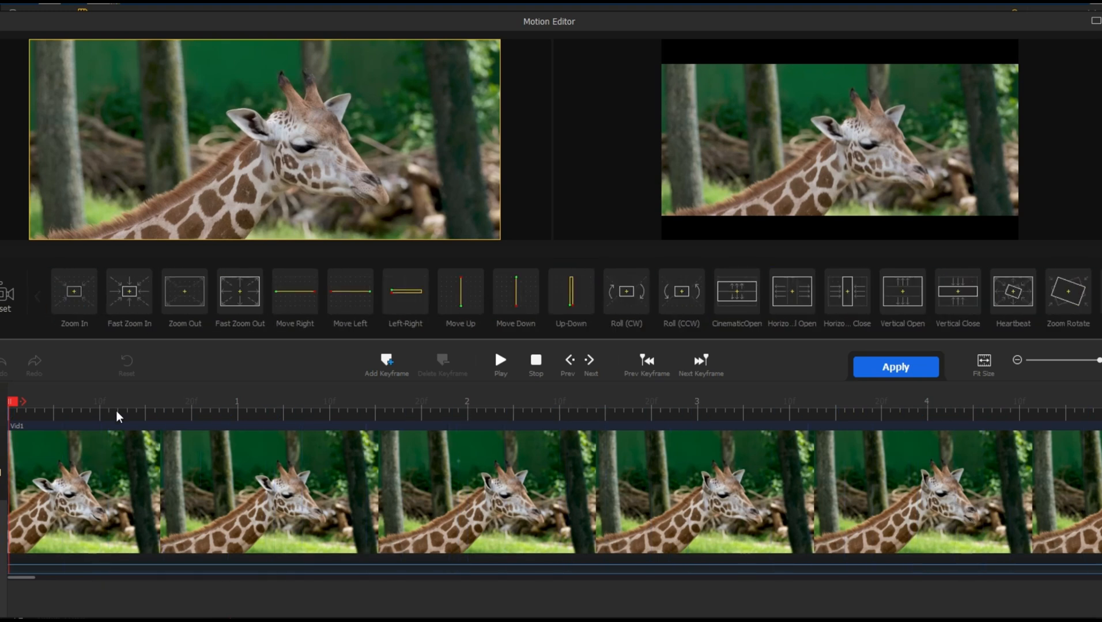
{"action": "left_click_drag", "start_coordinate": [16, 406], "coordinate": [144, 408]}
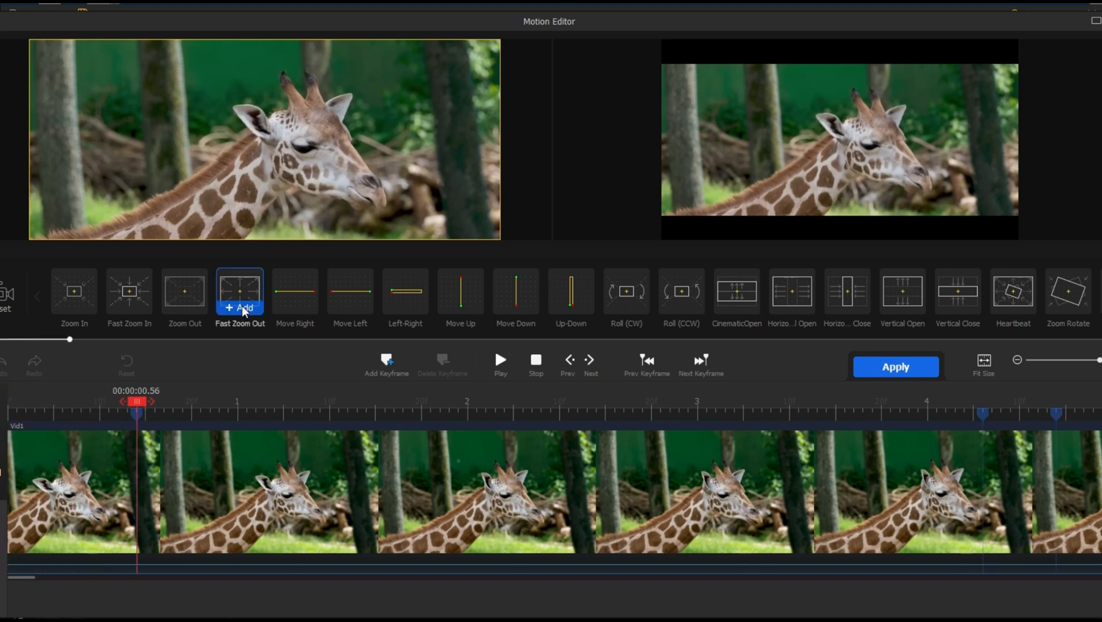
{"action": "left_click", "coordinate": [132, 307]}
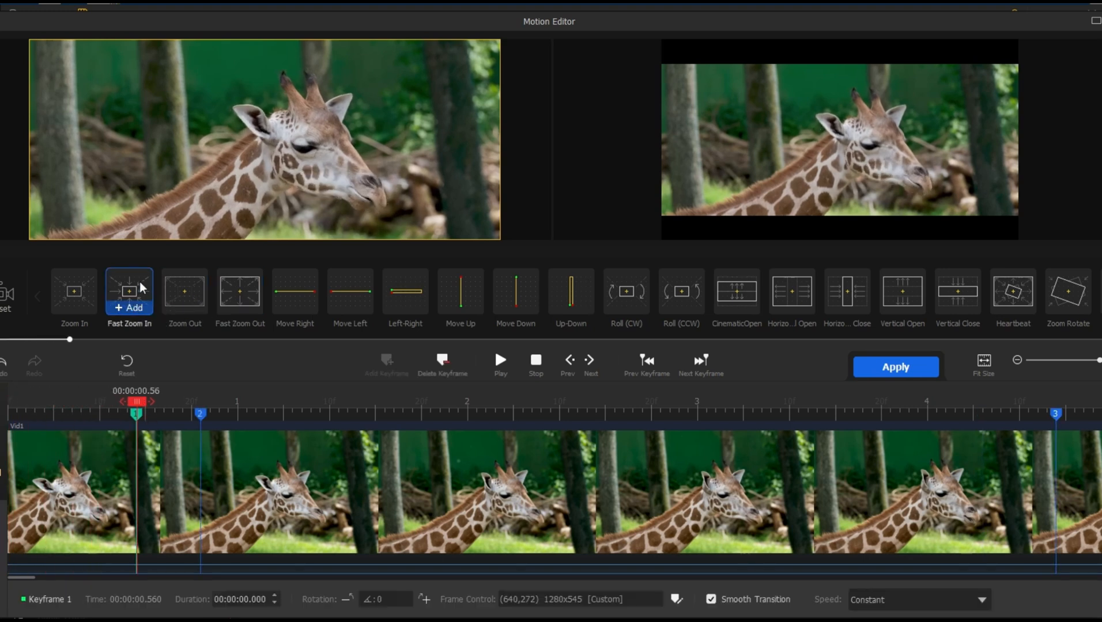
{"action": "left_click_drag", "start_coordinate": [201, 419], "coordinate": [467, 414]}
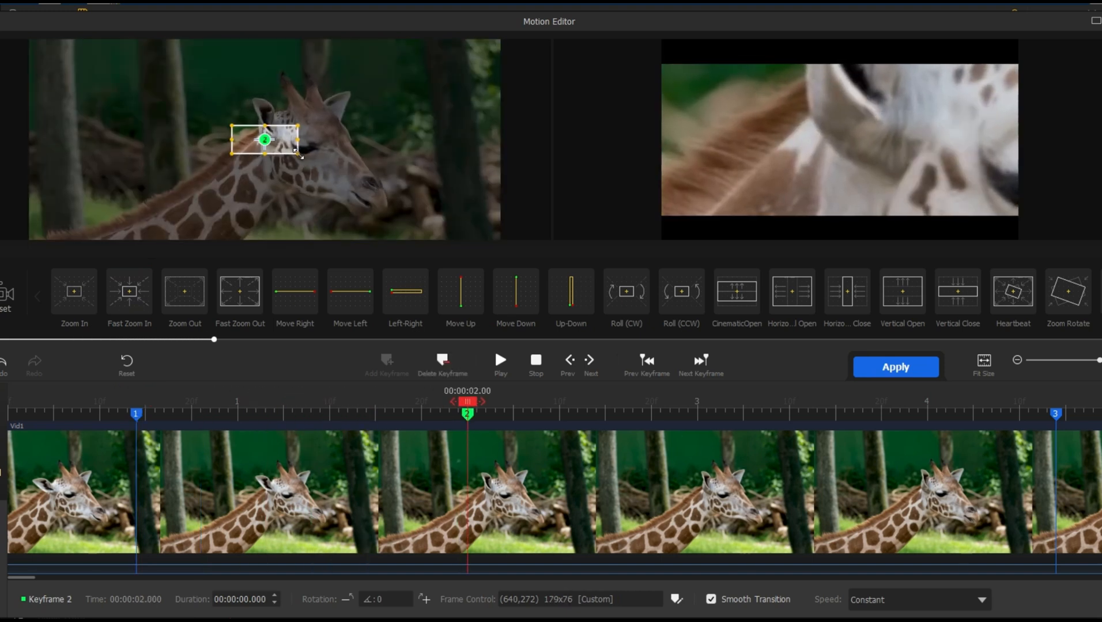
Step: Enlarge the motion frame at keyframe 2 over the giraffe's face and set keyframe 3's frame around its head at about 302x203
{"action": "left_click_drag", "start_coordinate": [298, 153], "coordinate": [392, 231]}
{"action": "left_click", "coordinate": [1055, 415]}
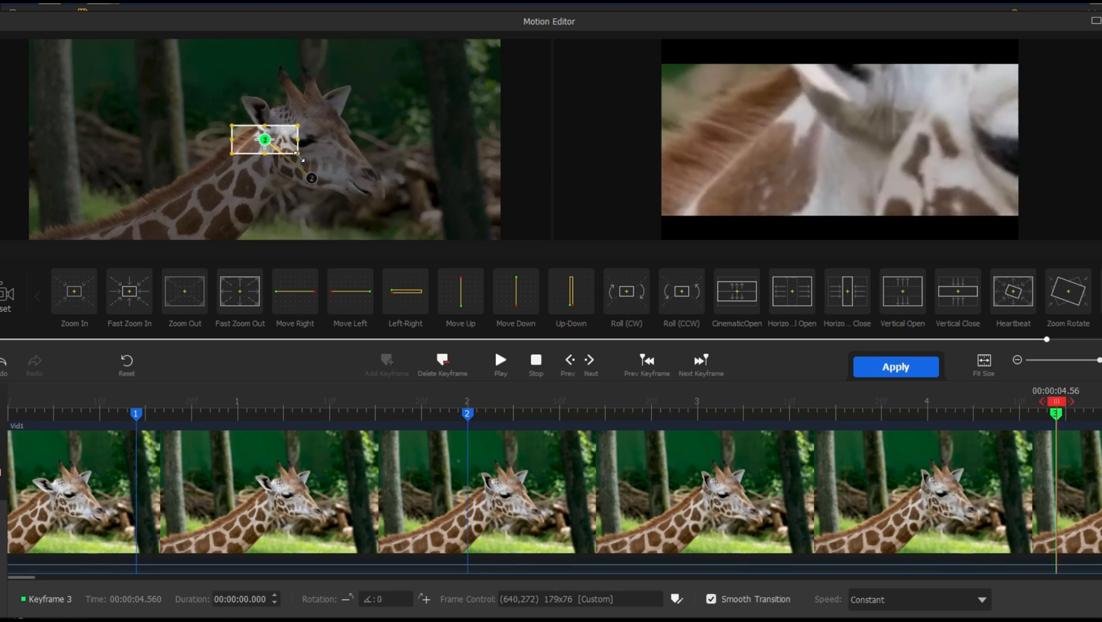
{"action": "left_click_drag", "start_coordinate": [297, 155], "coordinate": [344, 201]}
{"action": "left_click_drag", "start_coordinate": [299, 158], "coordinate": [318, 116]}
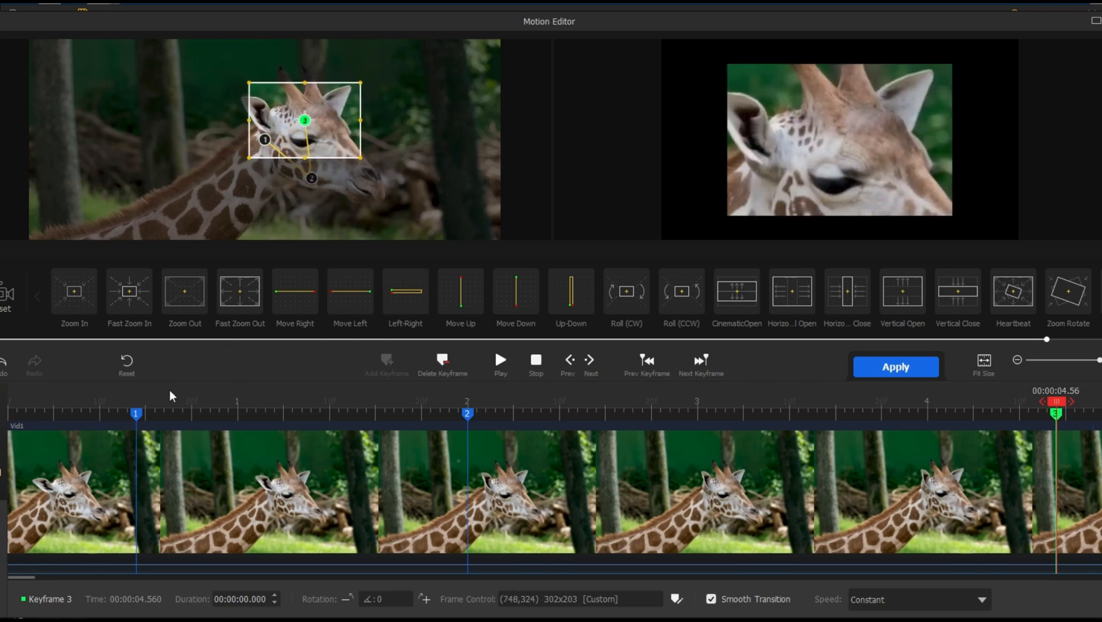
Step: Play back the custom motion from about 0.24 seconds to check the movement between the keyframes
{"action": "left_click_drag", "start_coordinate": [104, 411], "coordinate": [81, 409]}
{"action": "left_click", "coordinate": [52, 416]}
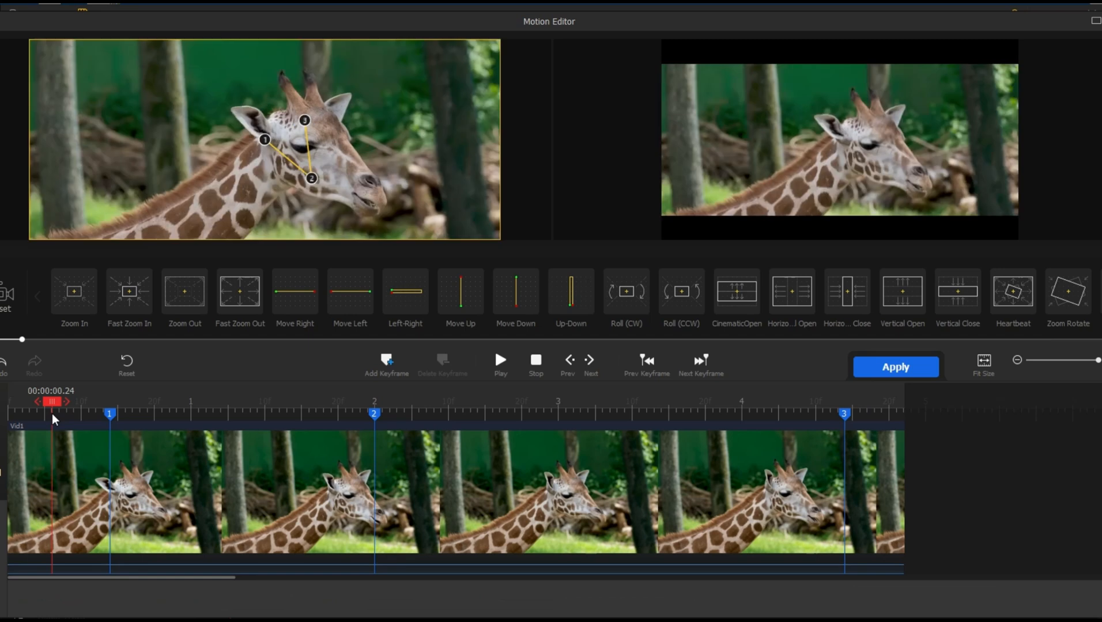
{"action": "key", "text": "space"}
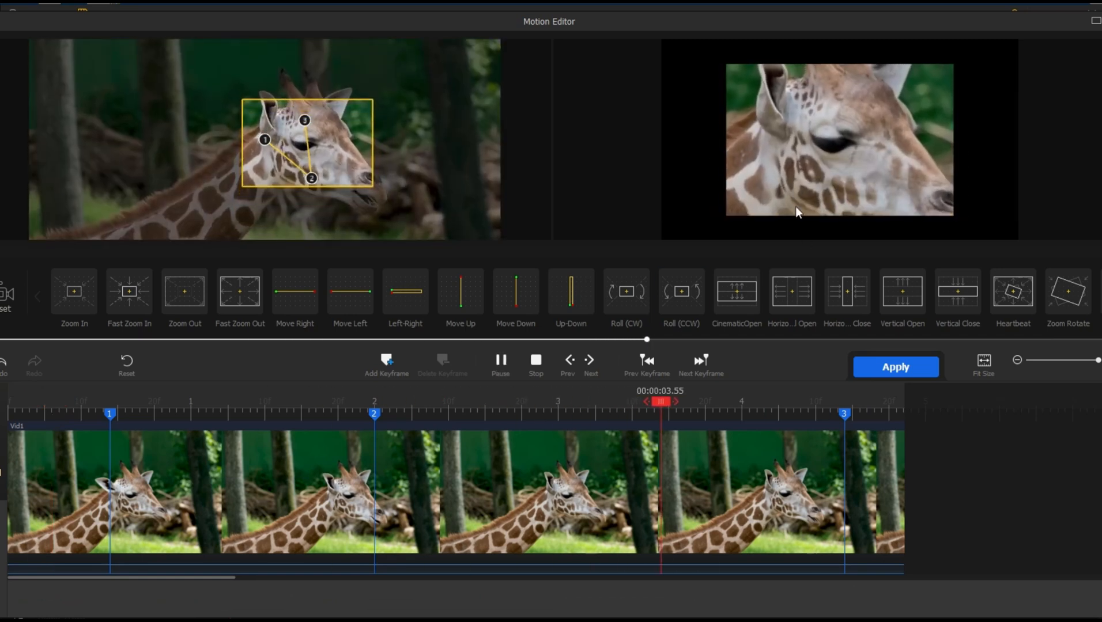
{"action": "key", "text": "space"}
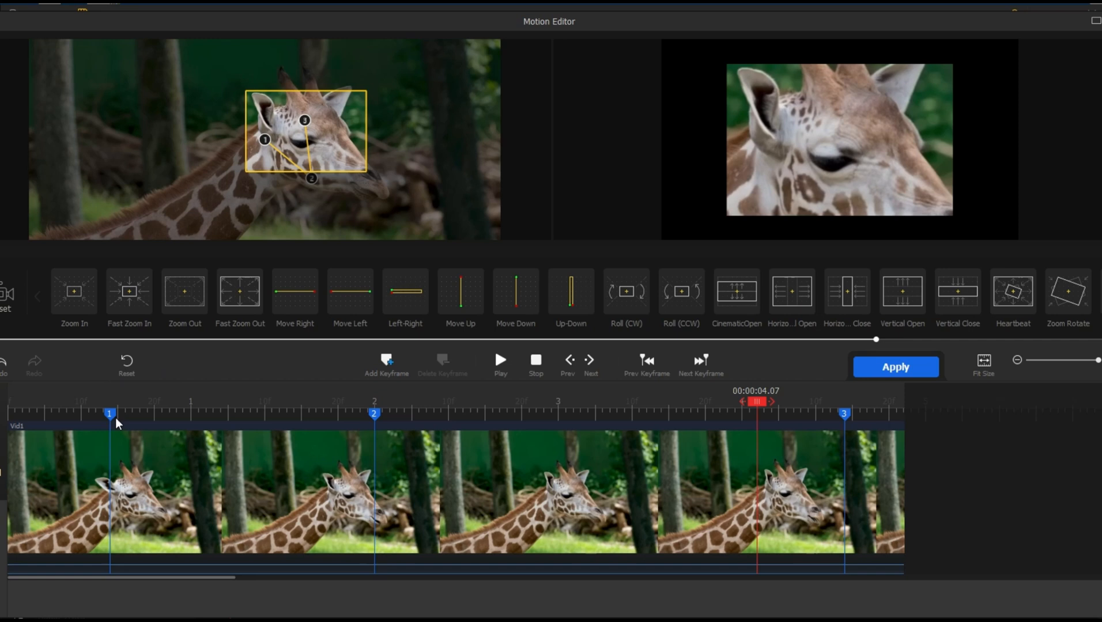
Step: Undo the motion preset and all keyframe changes in the Motion Editor
{"action": "key", "text": "ctrl+z"}
{"action": "key", "text": "ctrl+z"}
{"action": "key", "text": "ctrl+z"}
{"action": "key", "text": "ctrl+z"}
{"action": "key", "text": "ctrl+z"}
{"action": "key", "text": "ctrl+z"}
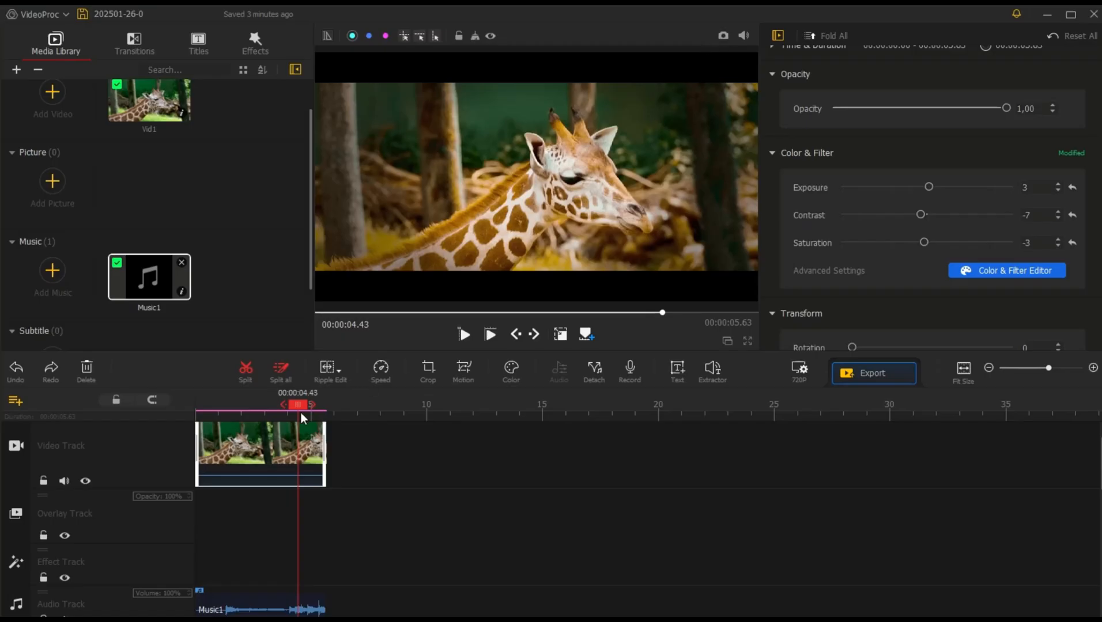
Step: Take a snapshot of the colour-graded video frame at 3.33 seconds
{"action": "left_click_drag", "start_coordinate": [296, 404], "coordinate": [262, 405]}
{"action": "key", "text": "space"}
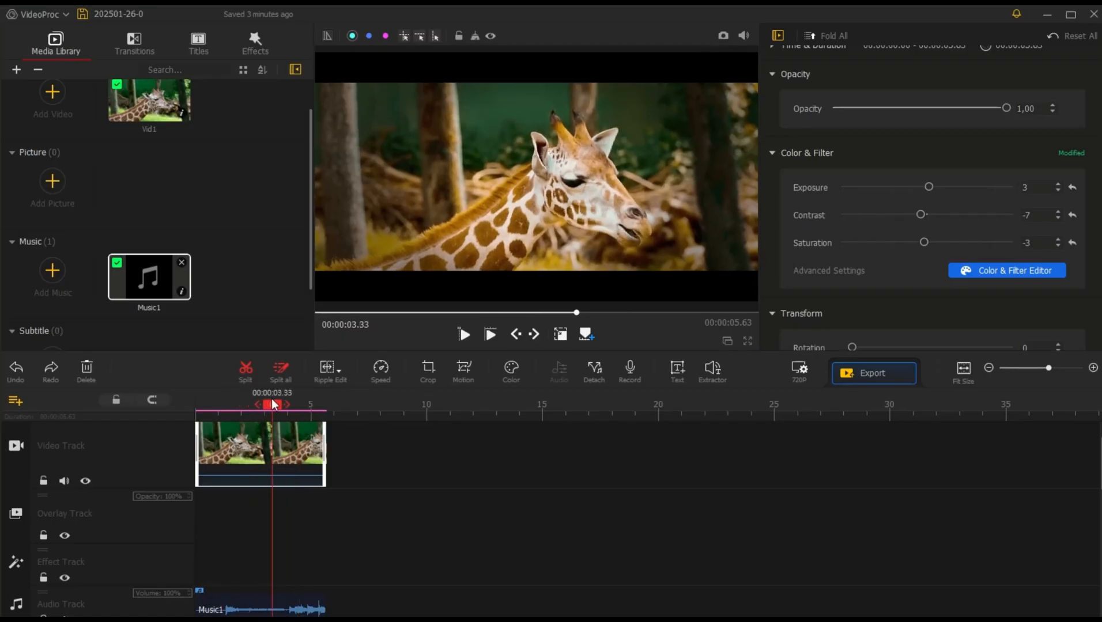
{"action": "left_click", "coordinate": [723, 36]}
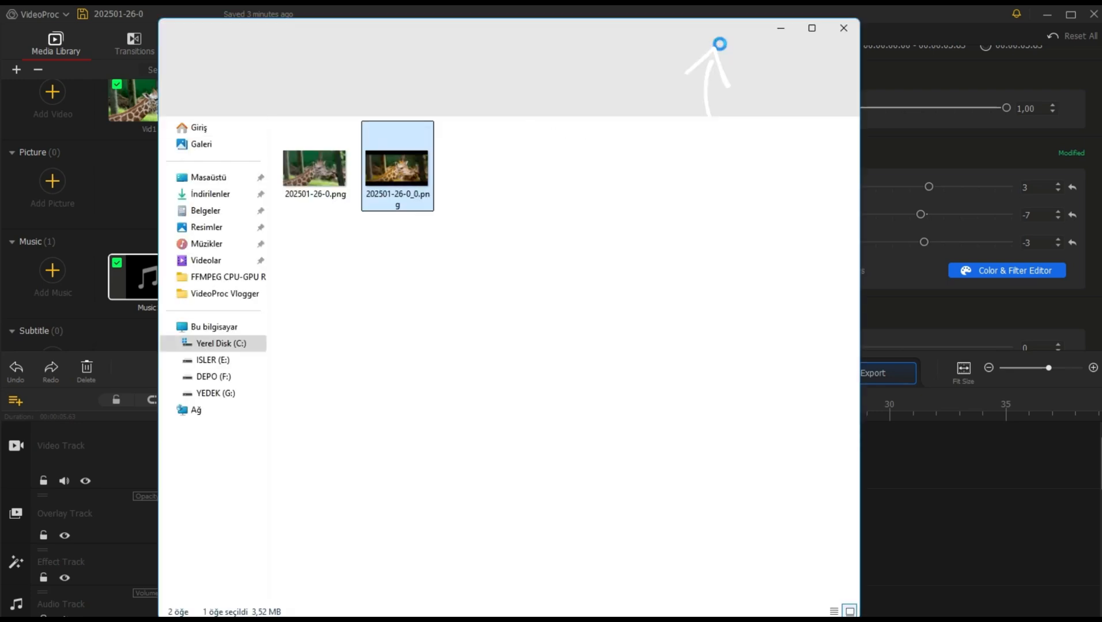
Step: Open the snapshot 202501-26-0.png in the image viewer and compare it with 202501-26-0_0.png
{"action": "left_click", "coordinate": [333, 174]}
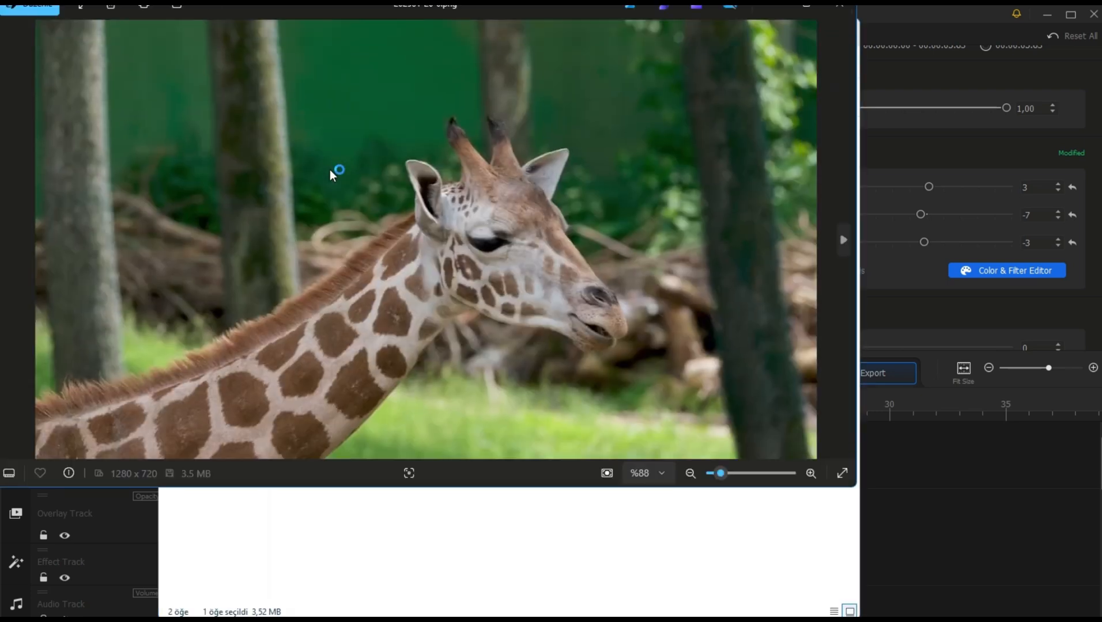
{"action": "key", "text": "Right"}
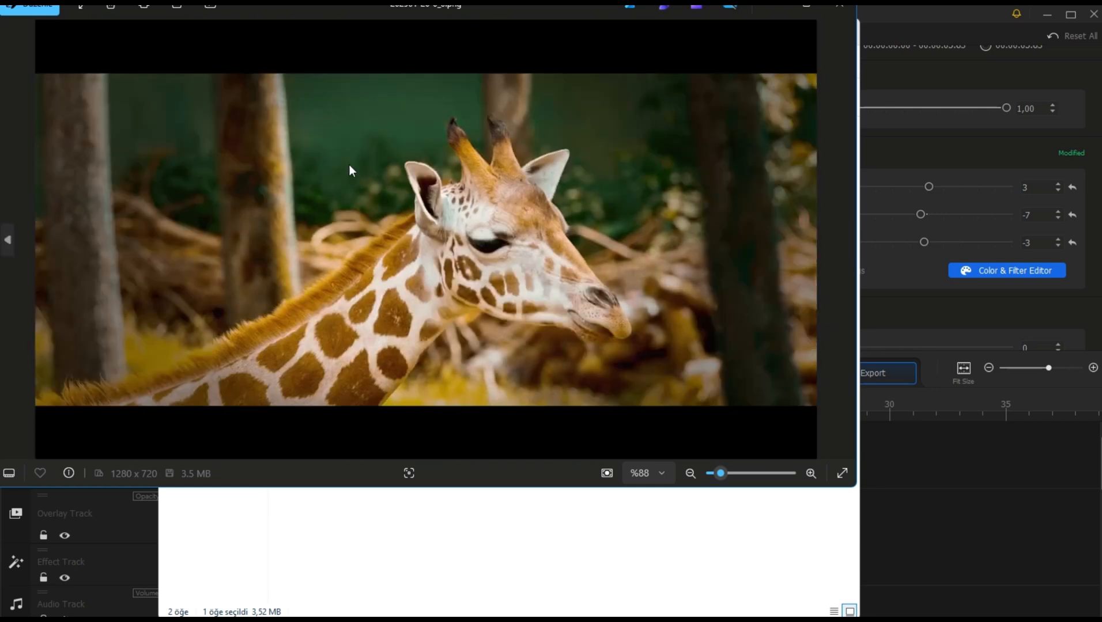
{"action": "key", "text": "Left"}
{"action": "key", "text": "Right"}
{"action": "key", "text": "Left"}
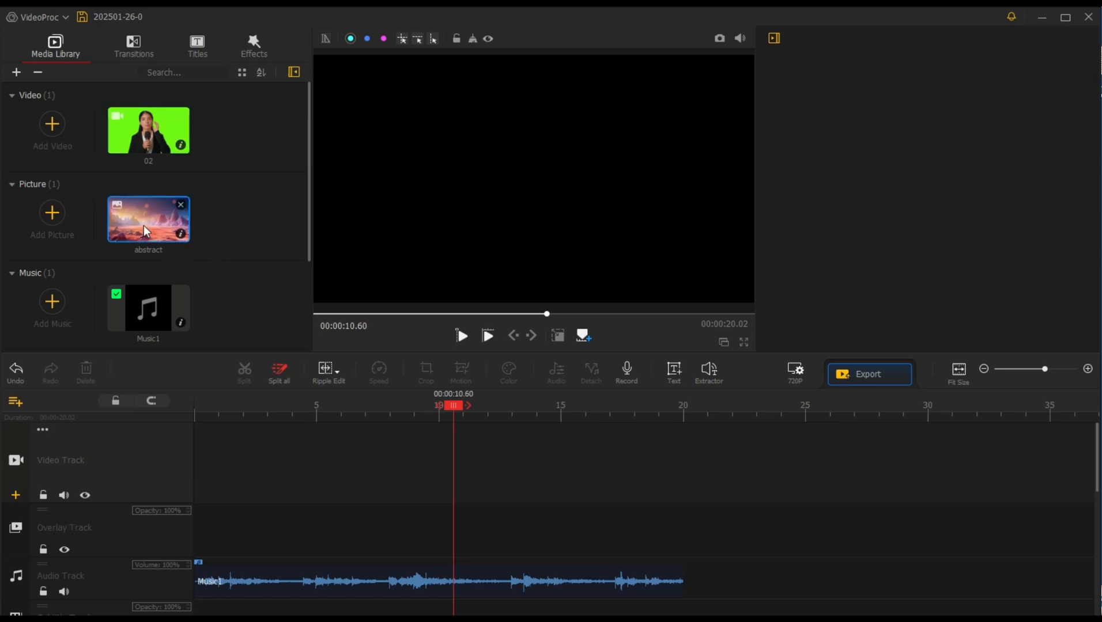
Step: Place the abstract picture on the video track extended to 20 seconds, and clip 02 at the start of the overlay track
{"action": "left_click_drag", "start_coordinate": [143, 225], "coordinate": [294, 496]}
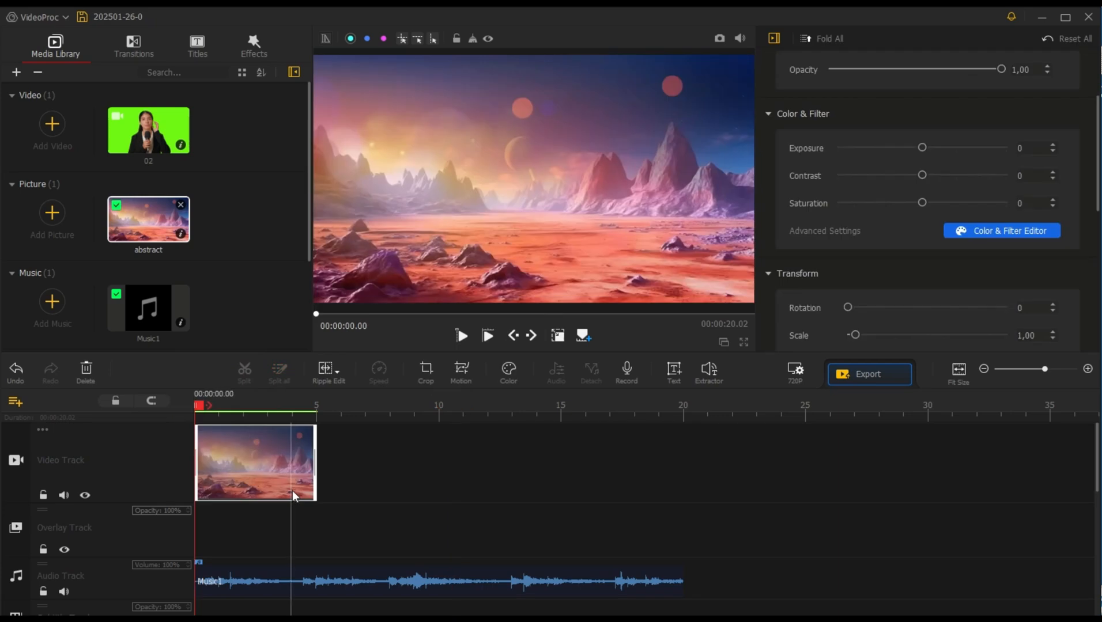
{"action": "left_click_drag", "start_coordinate": [315, 459], "coordinate": [684, 476]}
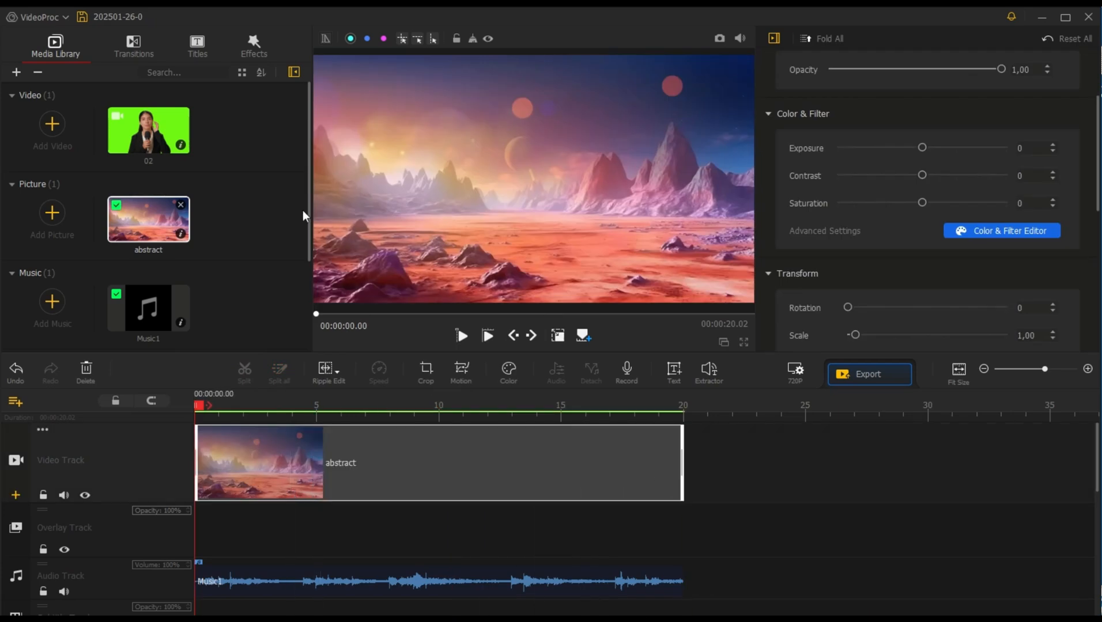
{"action": "left_click_drag", "start_coordinate": [129, 130], "coordinate": [206, 520]}
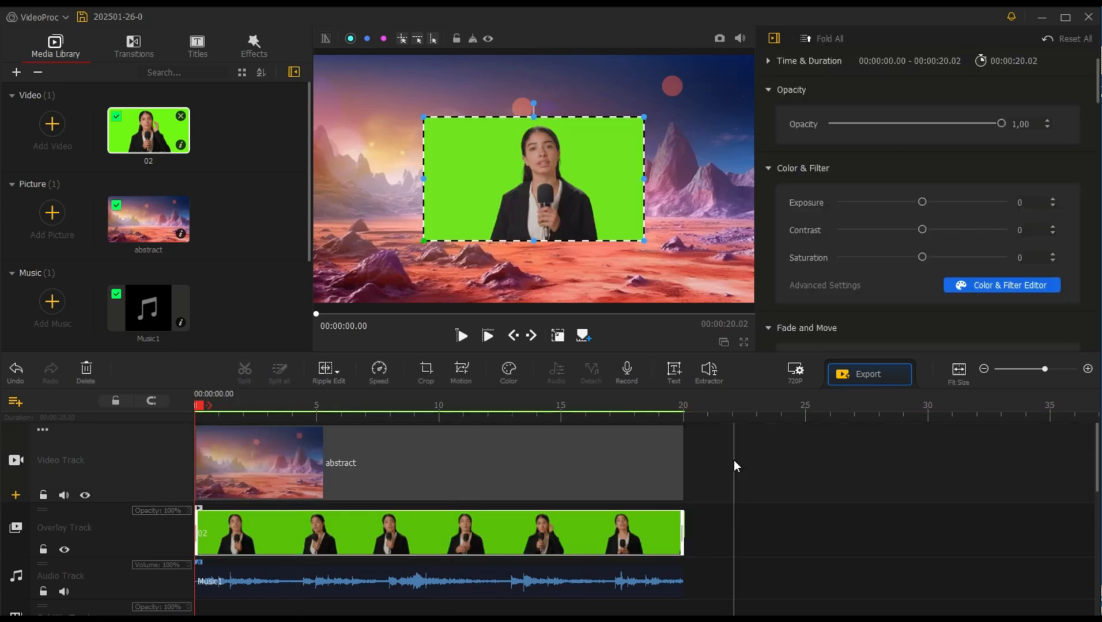
Step: Enlarge the green-screen overlay clip 02 so that it fills the whole video frame
{"action": "left_click", "coordinate": [605, 457]}
{"action": "left_click", "coordinate": [613, 523]}
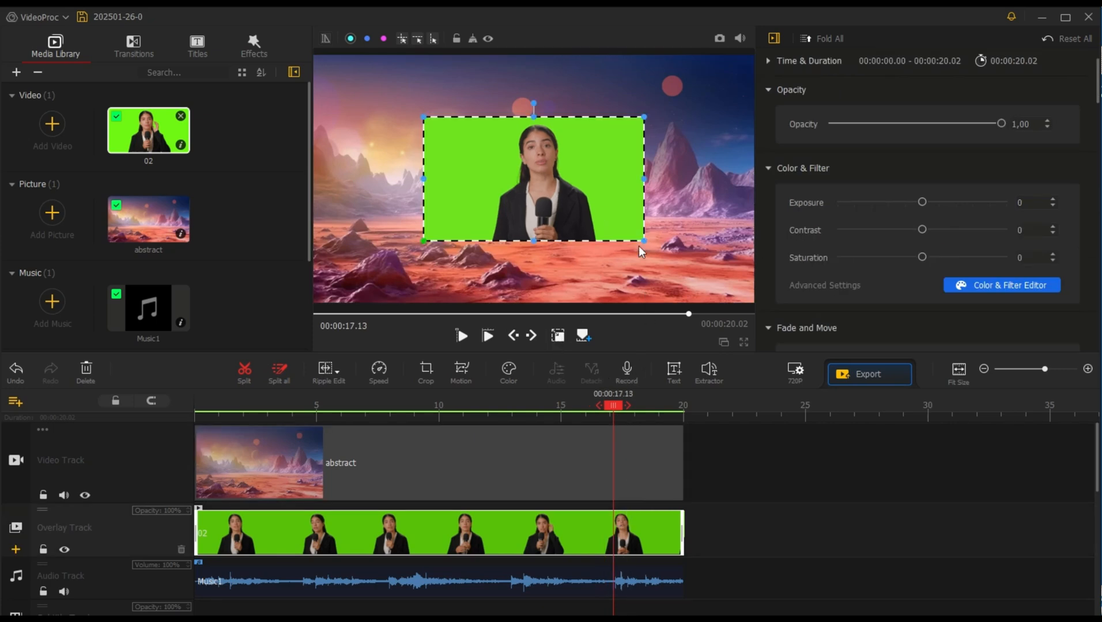
{"action": "left_click_drag", "start_coordinate": [644, 239], "coordinate": [746, 306]}
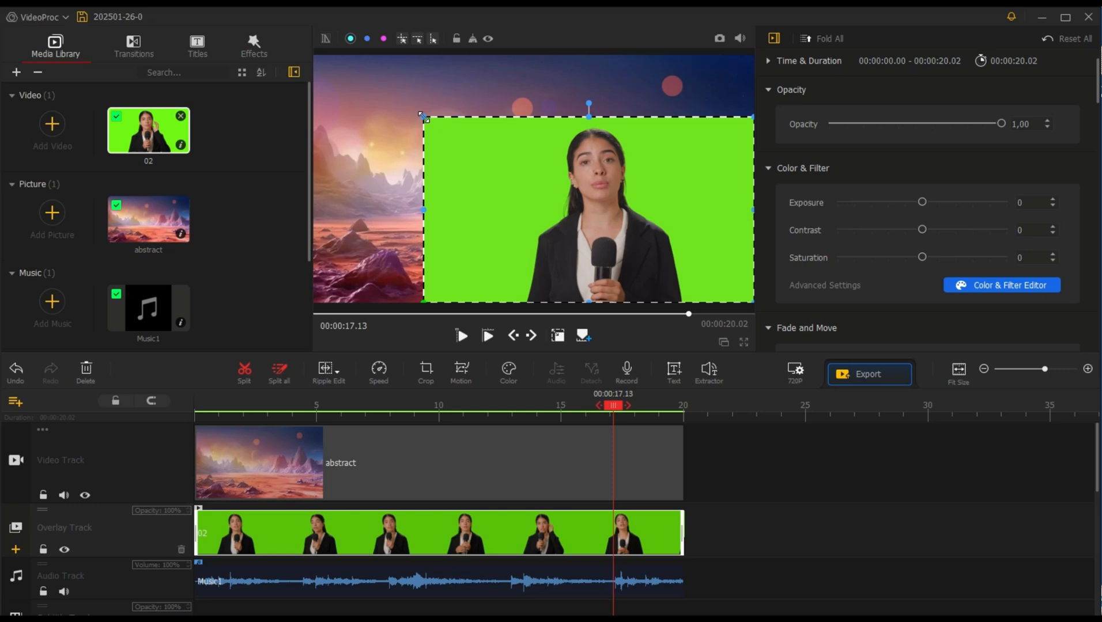
{"action": "left_click_drag", "start_coordinate": [424, 117], "coordinate": [321, 61]}
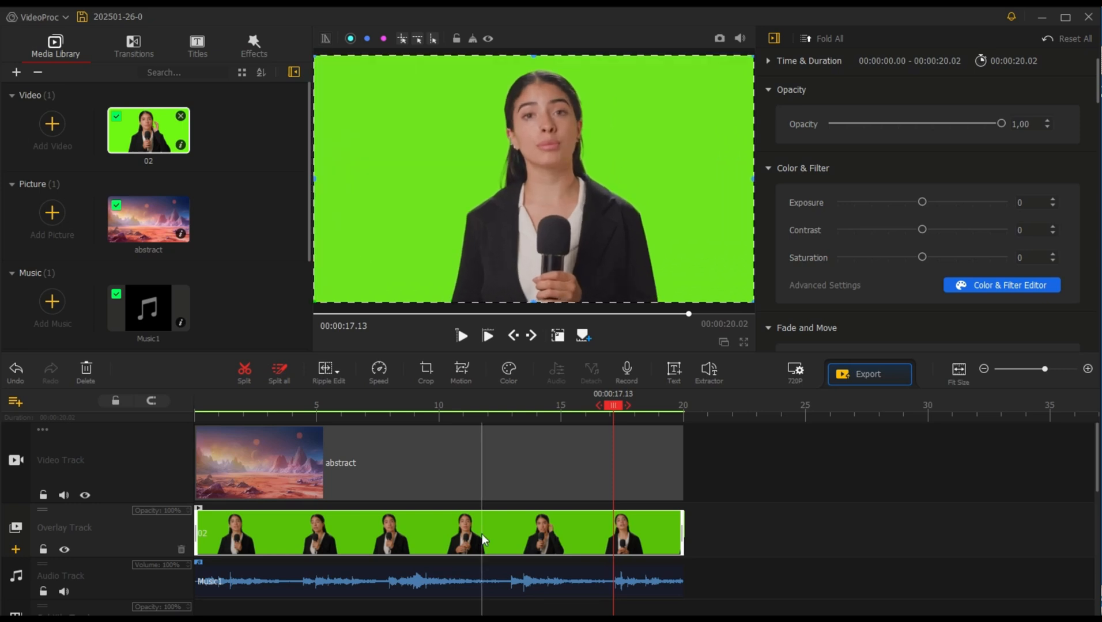
Step: Enable Chroma Key with green on overlay clip 02, setting Tolerance to 6 and Smoothness to 44
{"action": "left_click", "coordinate": [480, 576]}
{"action": "scroll", "coordinate": [934, 216], "scroll_direction": "down", "scroll_amount": 1}
{"action": "scroll", "coordinate": [946, 214], "scroll_direction": "down", "scroll_amount": 10}
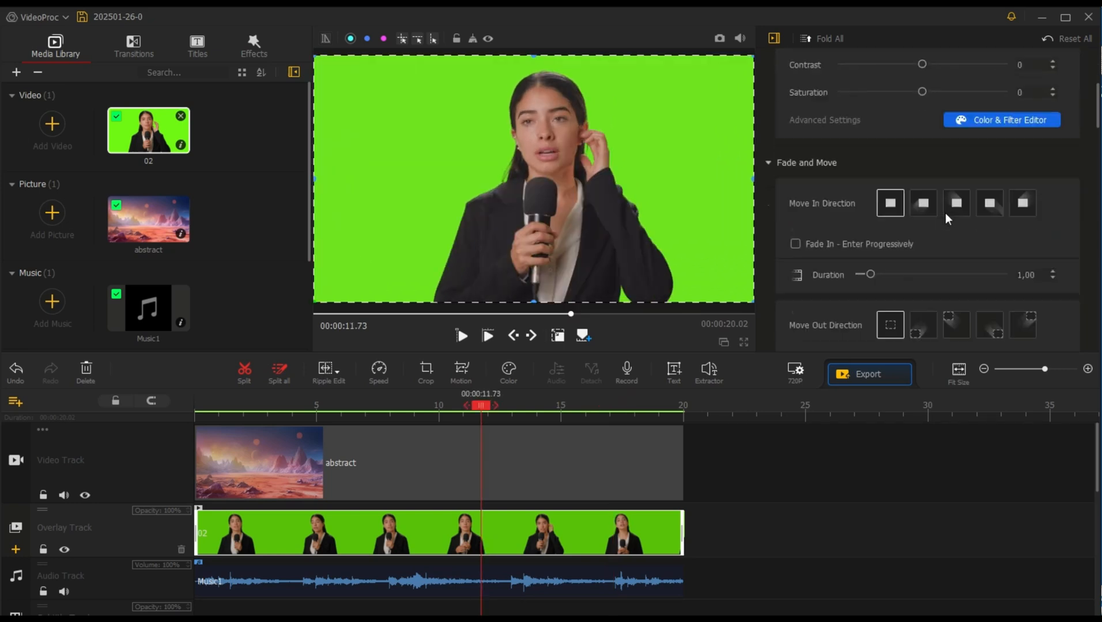
{"action": "scroll", "coordinate": [945, 214], "scroll_direction": "down", "scroll_amount": 6}
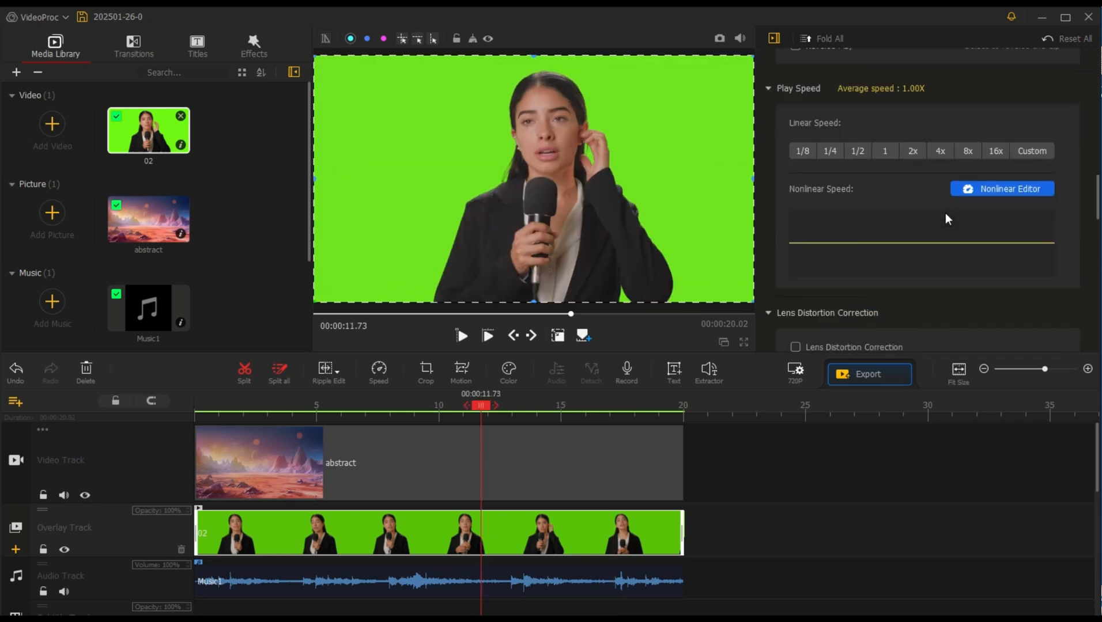
{"action": "scroll", "coordinate": [944, 213], "scroll_direction": "down", "scroll_amount": 7}
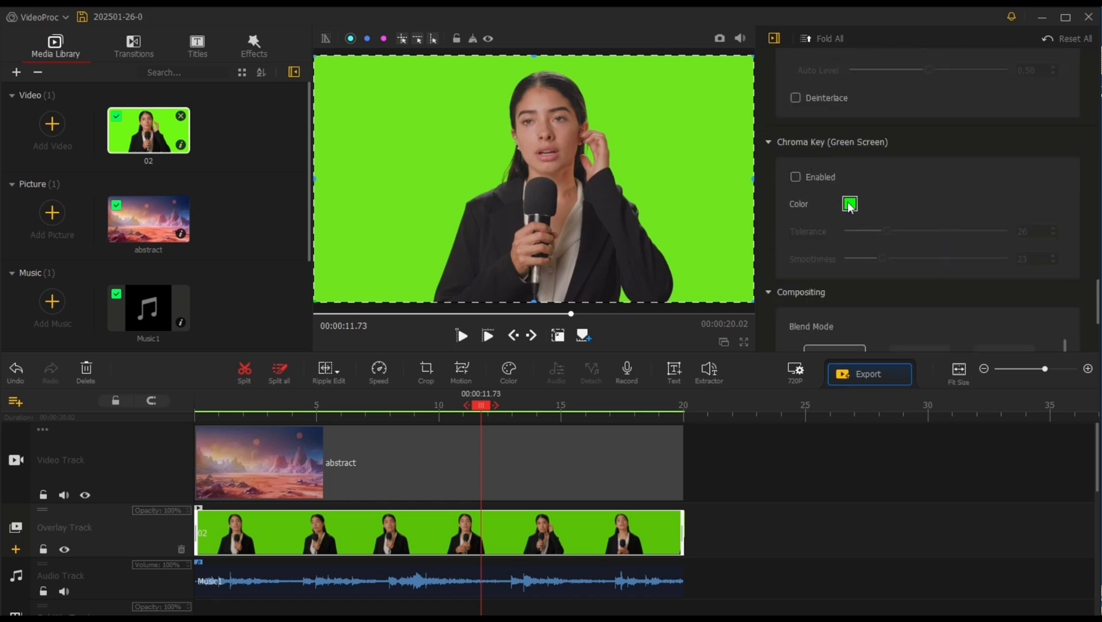
{"action": "left_click", "coordinate": [795, 177]}
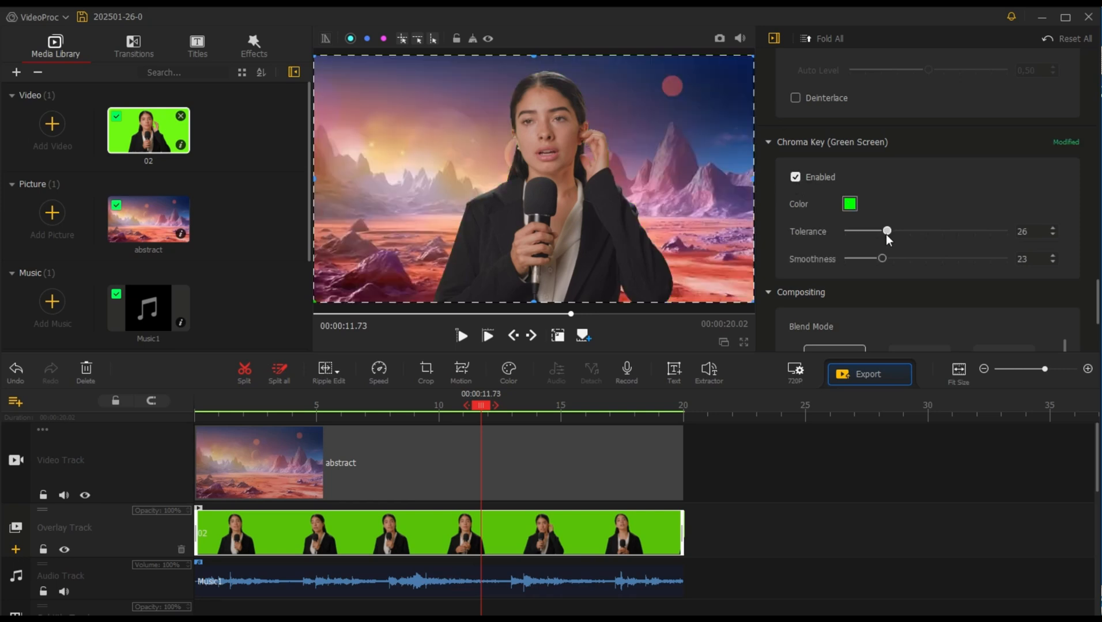
{"action": "left_click_drag", "start_coordinate": [886, 234], "coordinate": [918, 256]}
Step: Play the keyed overlay against its new background from about 6.60 seconds
{"action": "left_click_drag", "start_coordinate": [435, 396], "coordinate": [352, 399]}
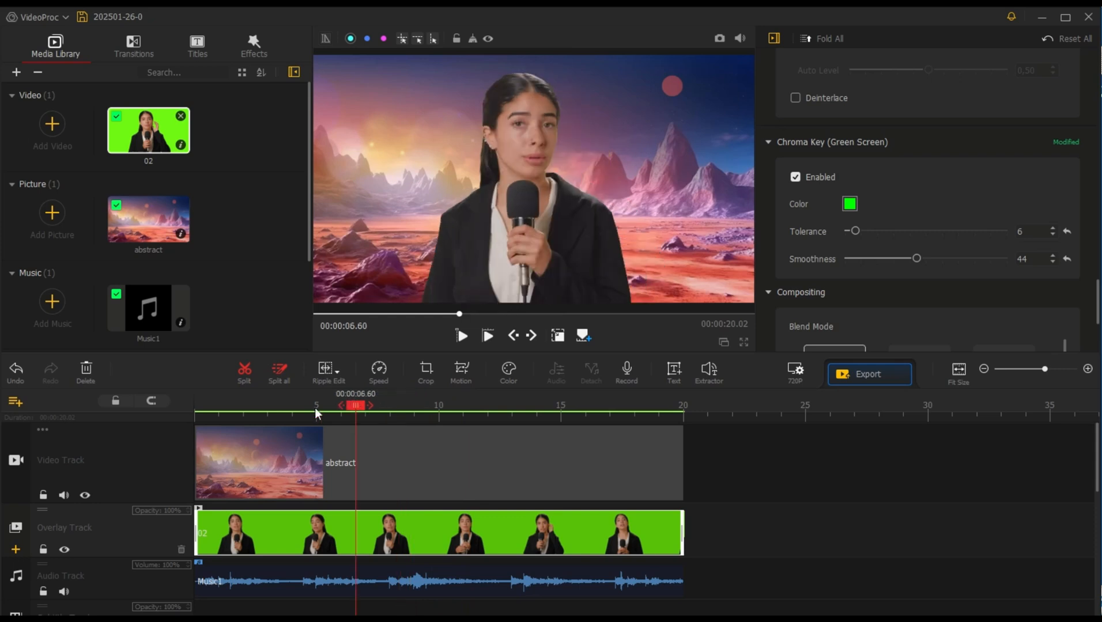
{"action": "key", "text": "space"}
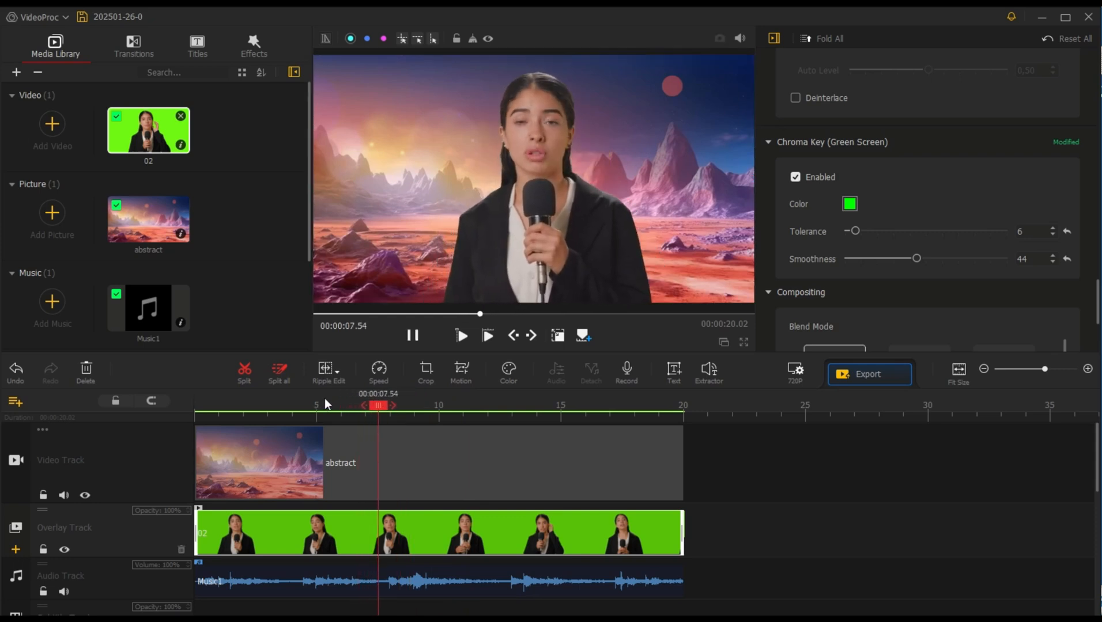
{"action": "key", "text": "space"}
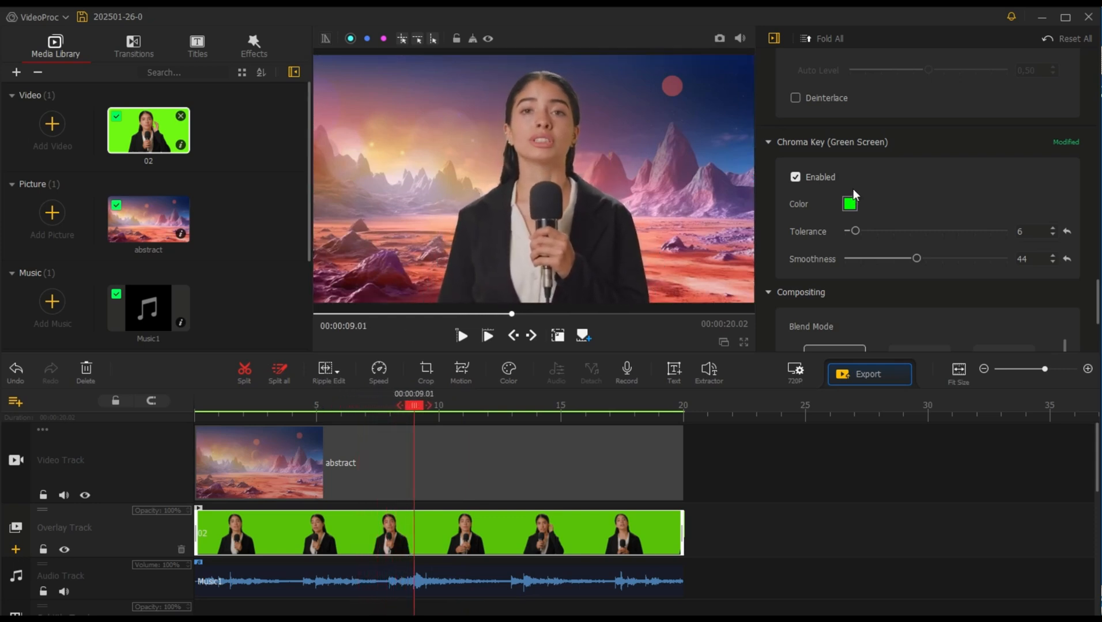
Step: Set the overlay clip's Temperature and Tint to -2.10 in the Color & Filter Editor and apply
{"action": "left_click_drag", "start_coordinate": [1096, 301], "coordinate": [1097, 79]}
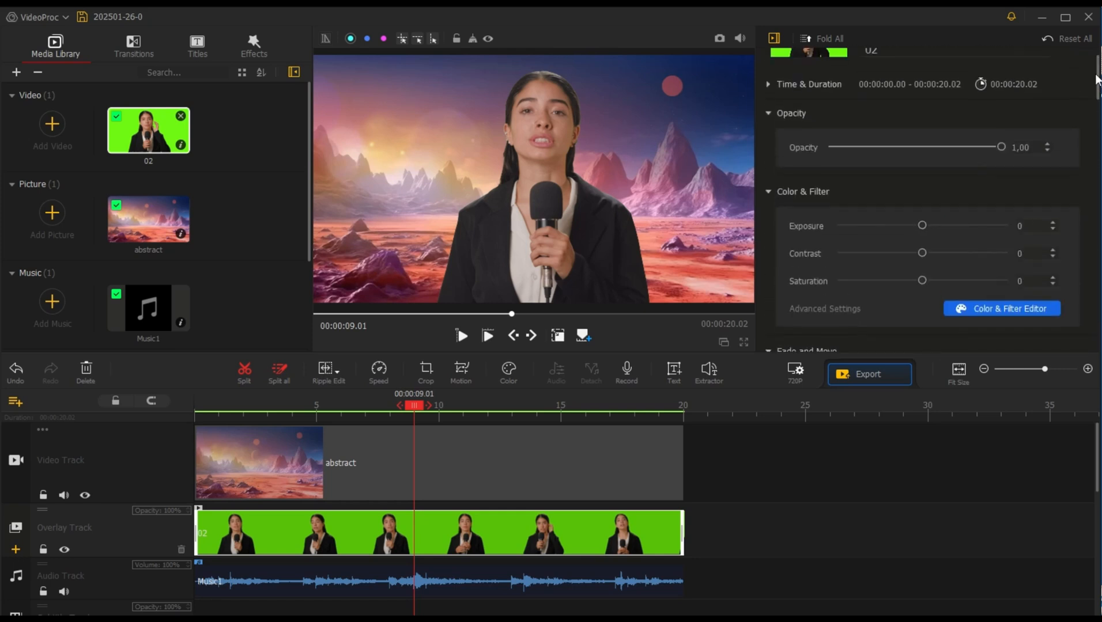
{"action": "left_click", "coordinate": [974, 304]}
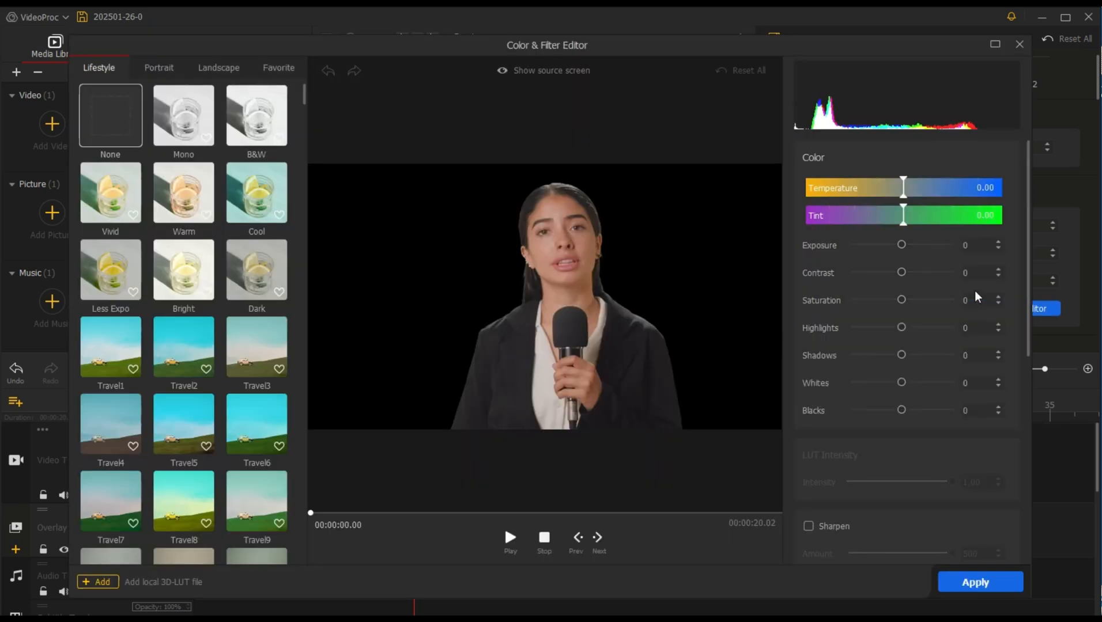
{"action": "left_click", "coordinate": [903, 192]}
{"action": "left_click", "coordinate": [903, 218]}
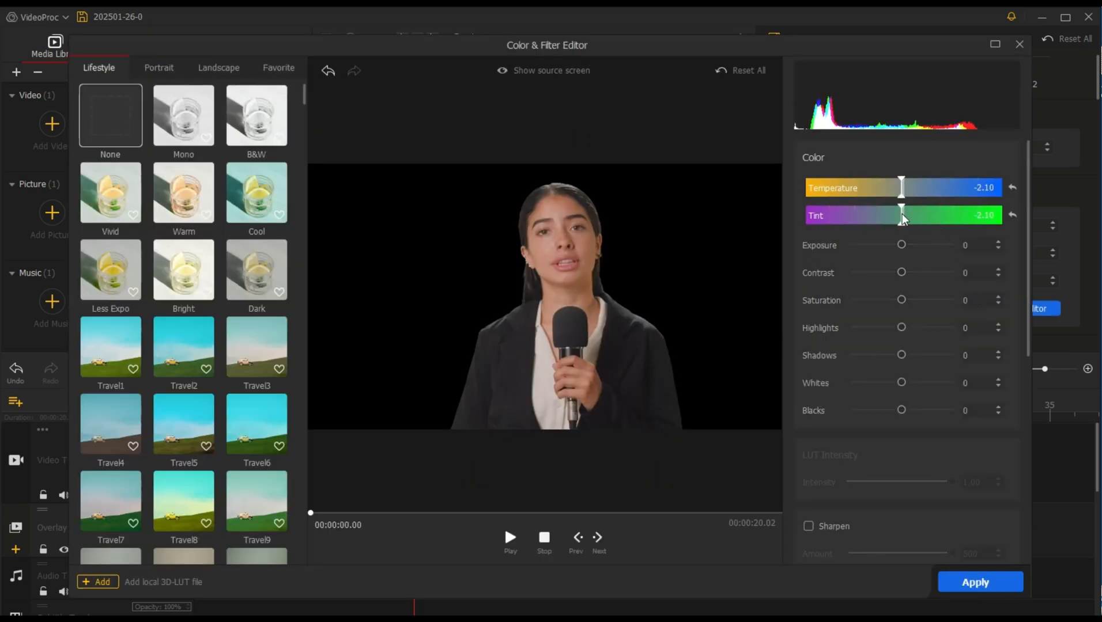
{"action": "left_click", "coordinate": [962, 589]}
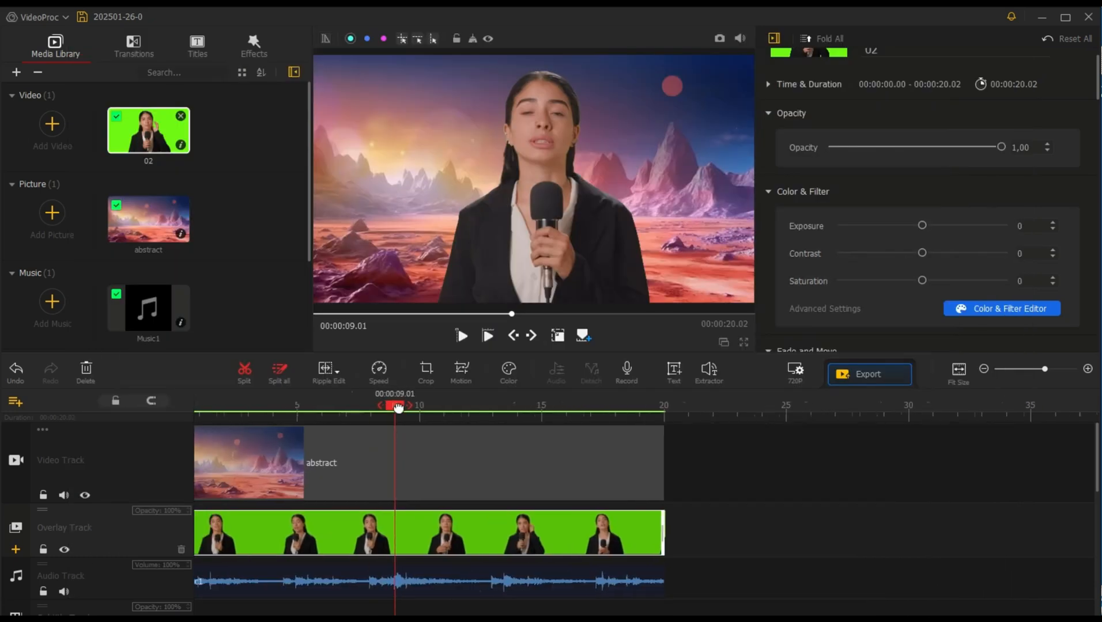
Step: Play the keyed green-screen composite from near the start of the timeline
{"action": "scroll", "coordinate": [349, 419], "scroll_direction": "up", "scroll_amount": 1}
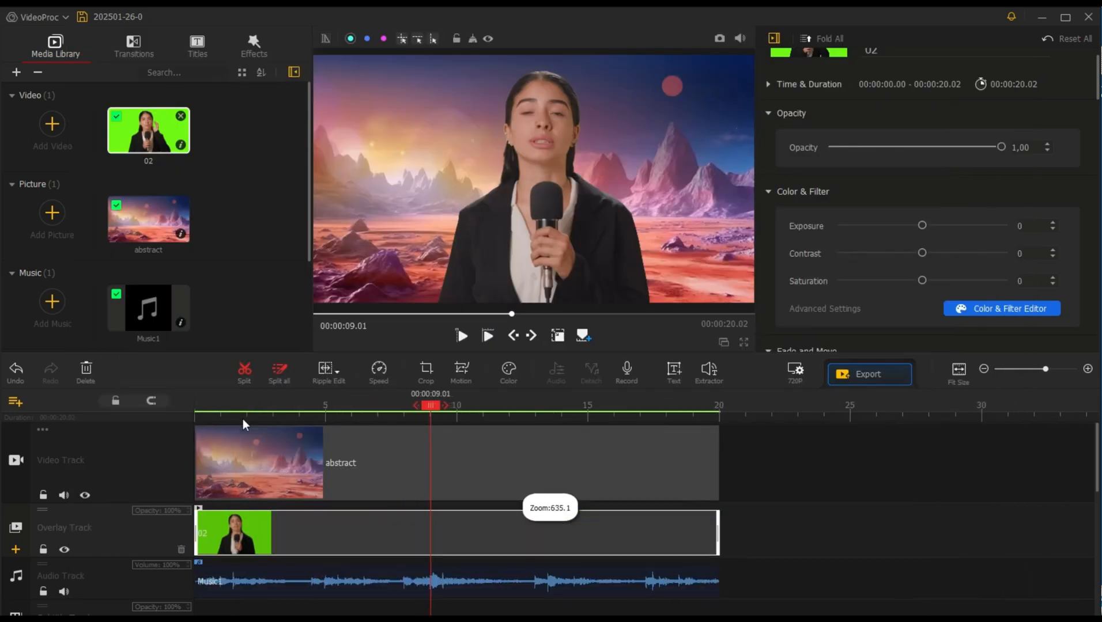
{"action": "left_click", "coordinate": [214, 413]}
{"action": "key", "text": "space"}
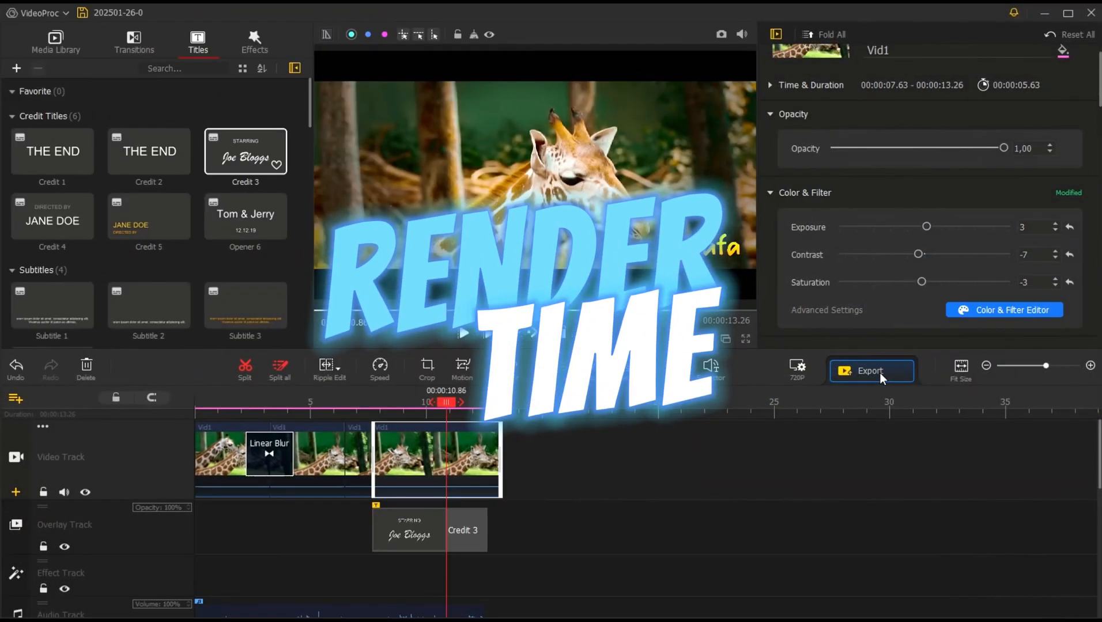
Step: Open the export settings for the giraffe project and name the output file Zürafa
{"action": "left_click", "coordinate": [870, 371]}
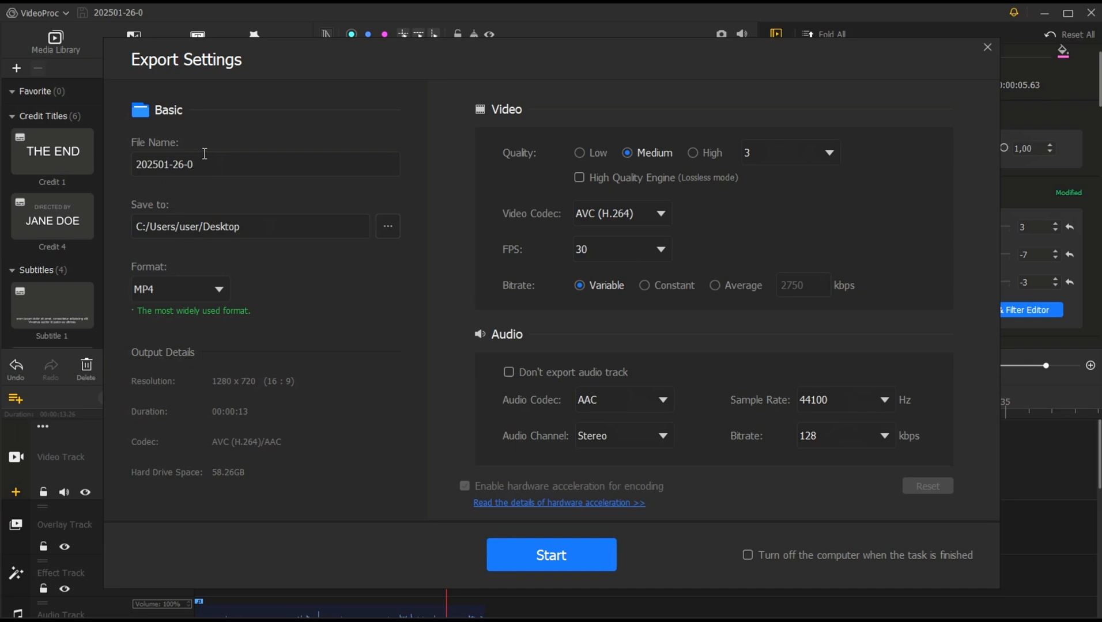
{"action": "left_click_drag", "start_coordinate": [50, 167], "coordinate": [267, 169]}
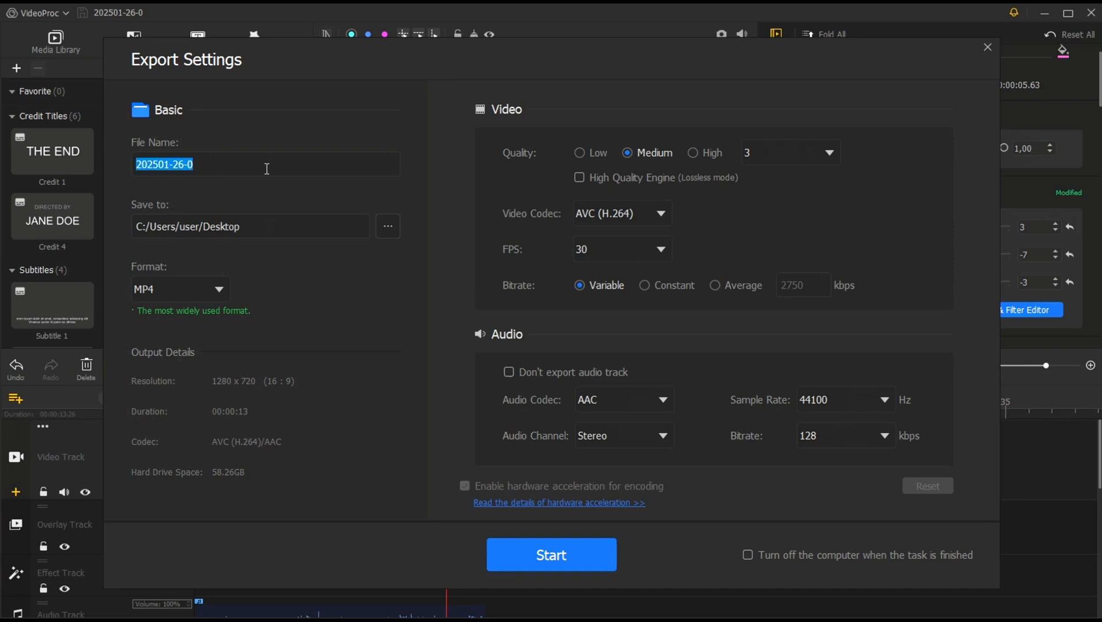
{"action": "type", "text": "Zürafa"}
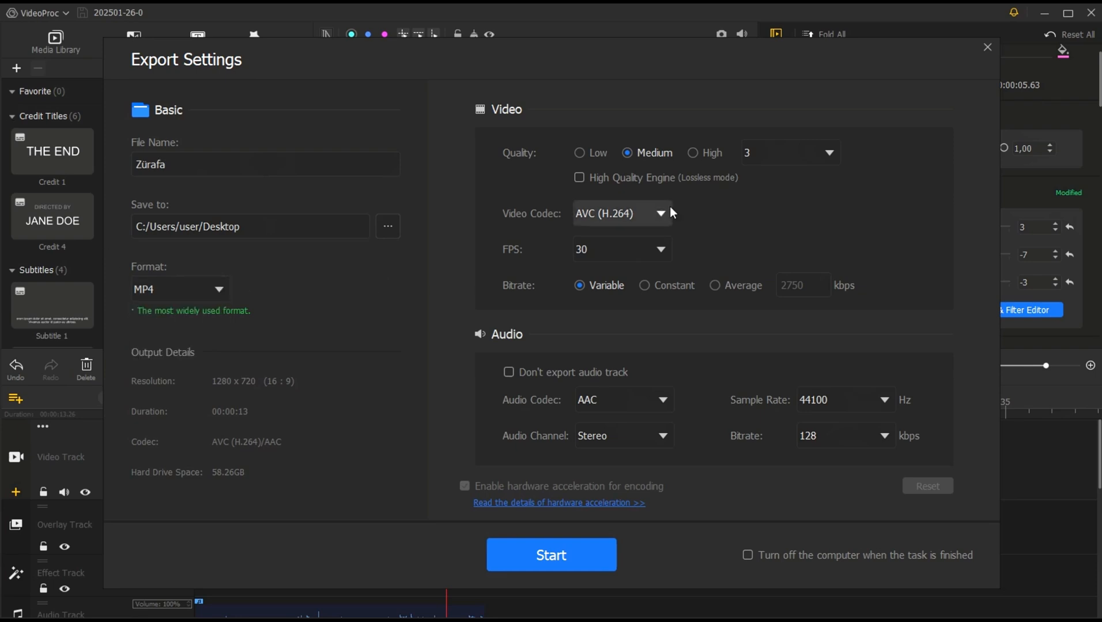
Step: Check the available frame rates and try the Constant and Average bitrate modes, returning to Variable
{"action": "left_click", "coordinate": [660, 249]}
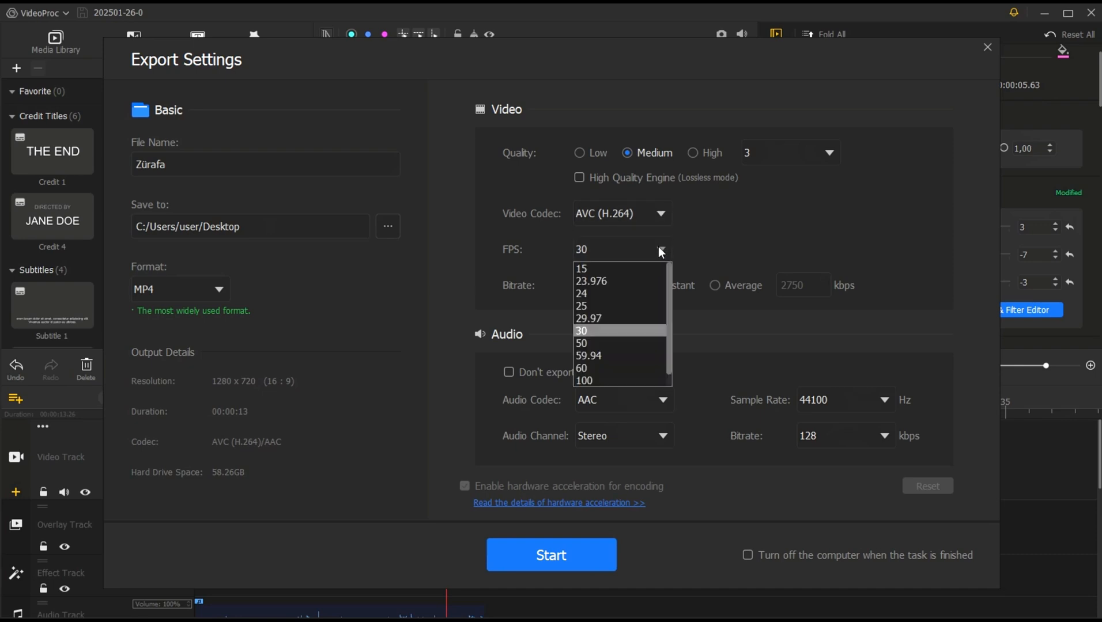
{"action": "left_click", "coordinate": [658, 247]}
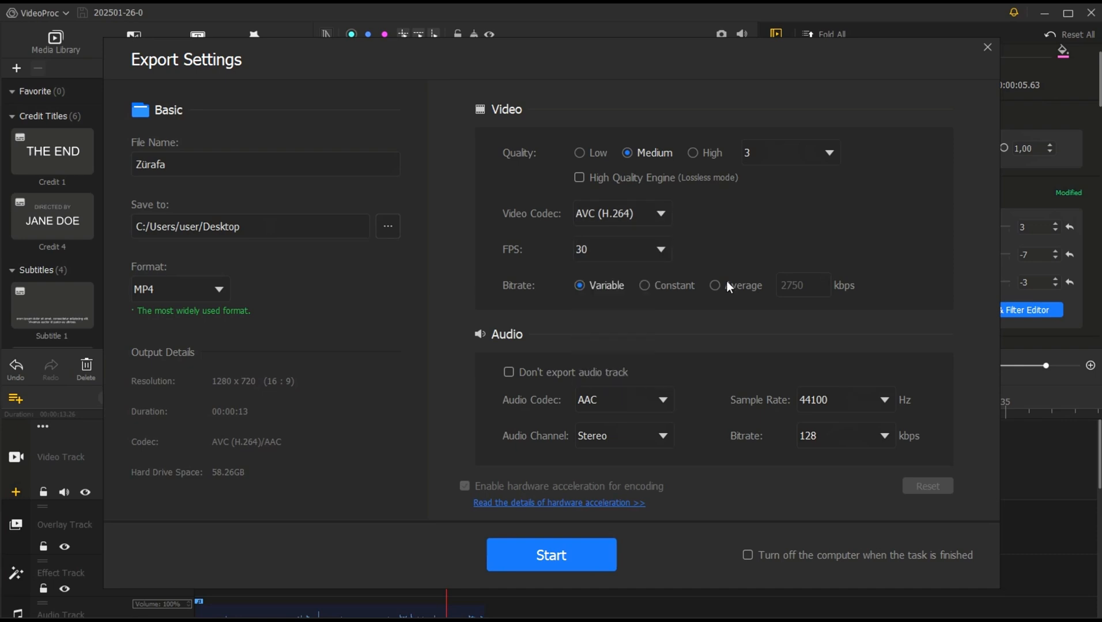
{"action": "left_click", "coordinate": [643, 285]}
{"action": "left_click", "coordinate": [715, 285]}
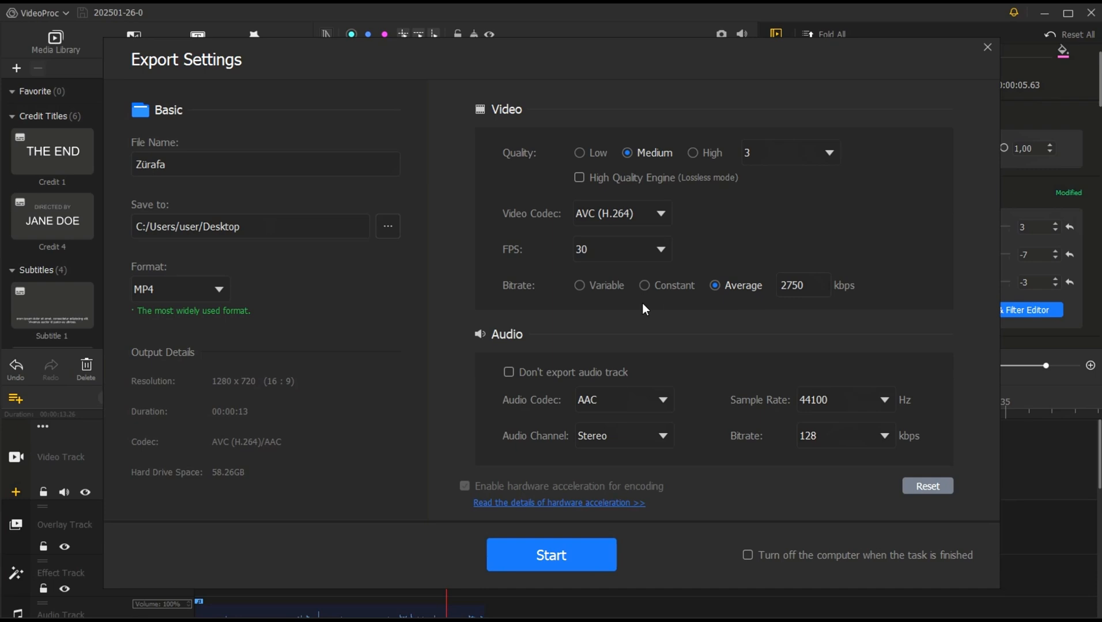
{"action": "left_click", "coordinate": [604, 286]}
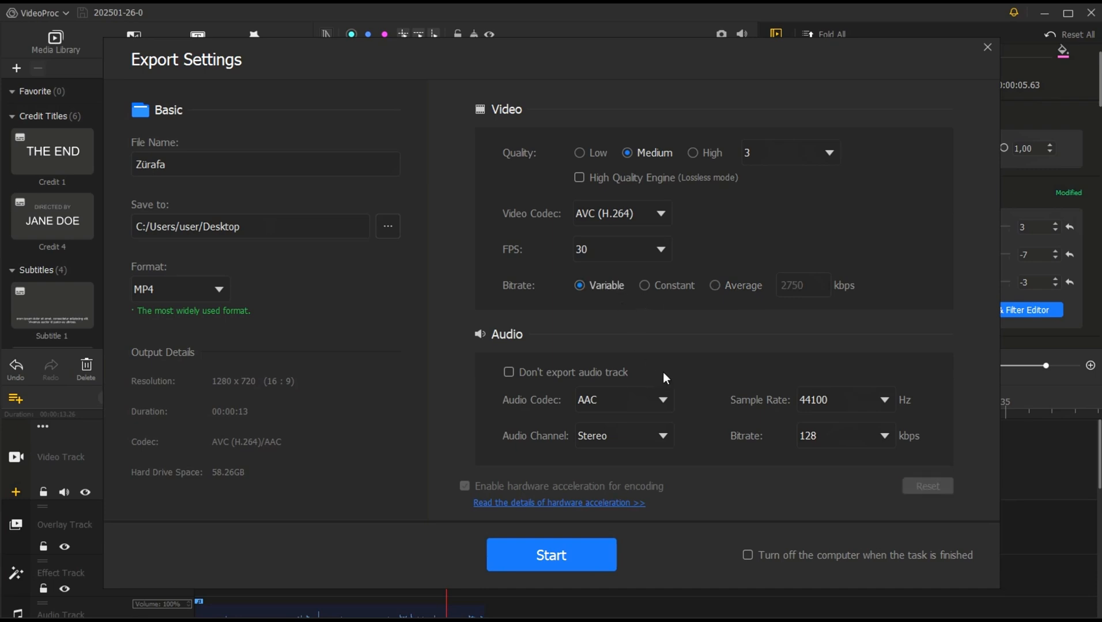
Step: Try the Low, Medium and High quality presets for the exported video
{"action": "left_click", "coordinate": [586, 153]}
{"action": "left_click", "coordinate": [631, 151]}
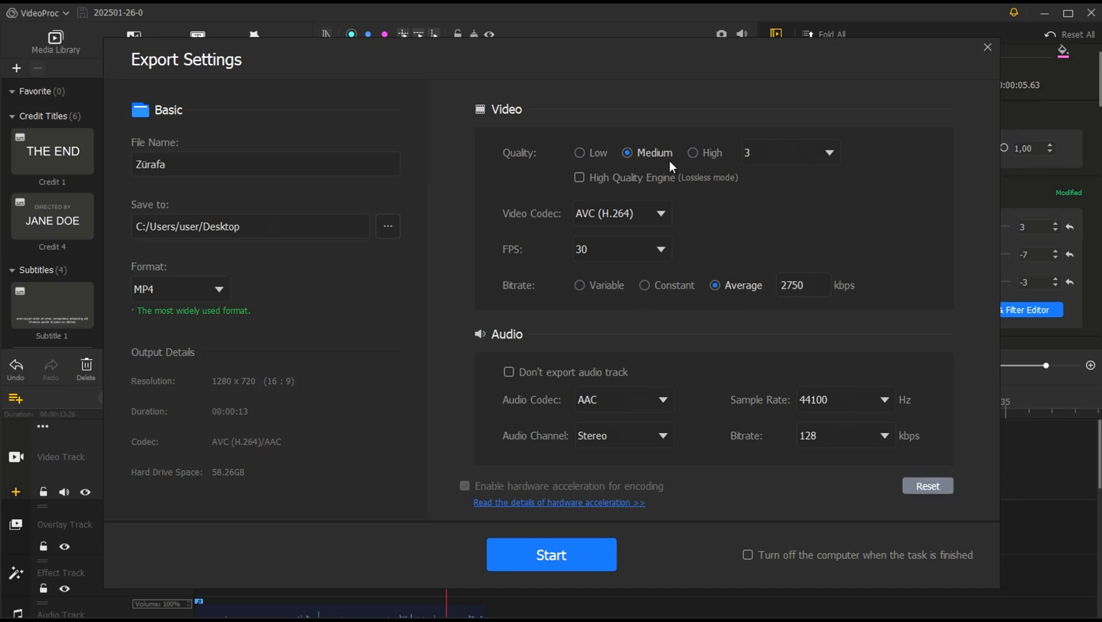
{"action": "left_click", "coordinate": [701, 156]}
Step: Try the numeric video quality levels 5, 1, 4 and 2, returning to level 4
{"action": "left_click", "coordinate": [839, 156]}
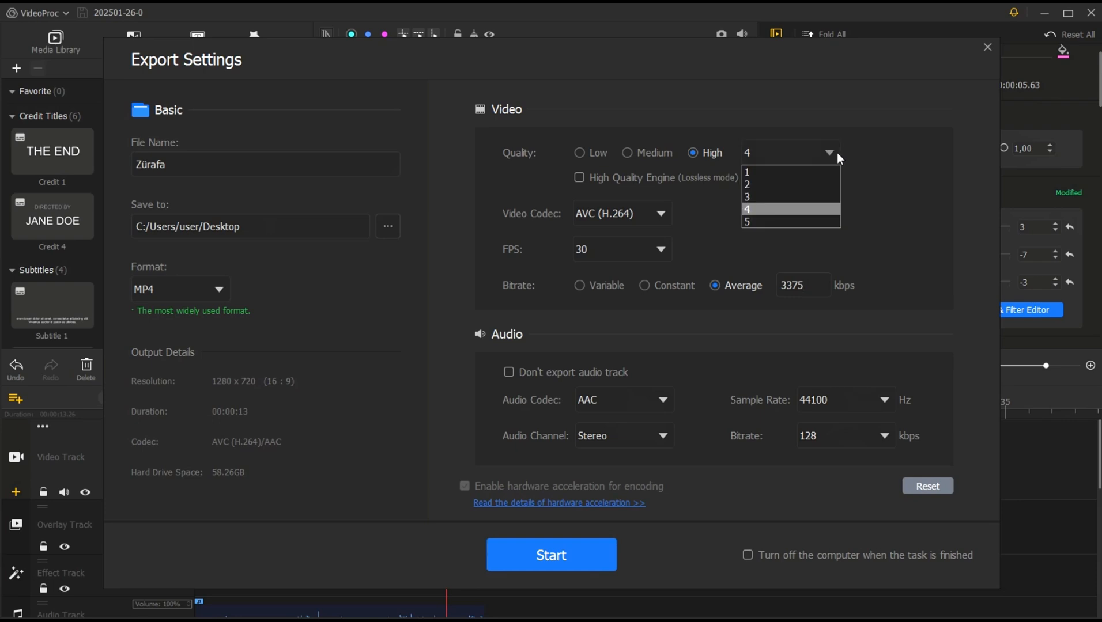
{"action": "left_click", "coordinate": [776, 222]}
{"action": "left_click", "coordinate": [778, 156]}
{"action": "left_click", "coordinate": [772, 172]}
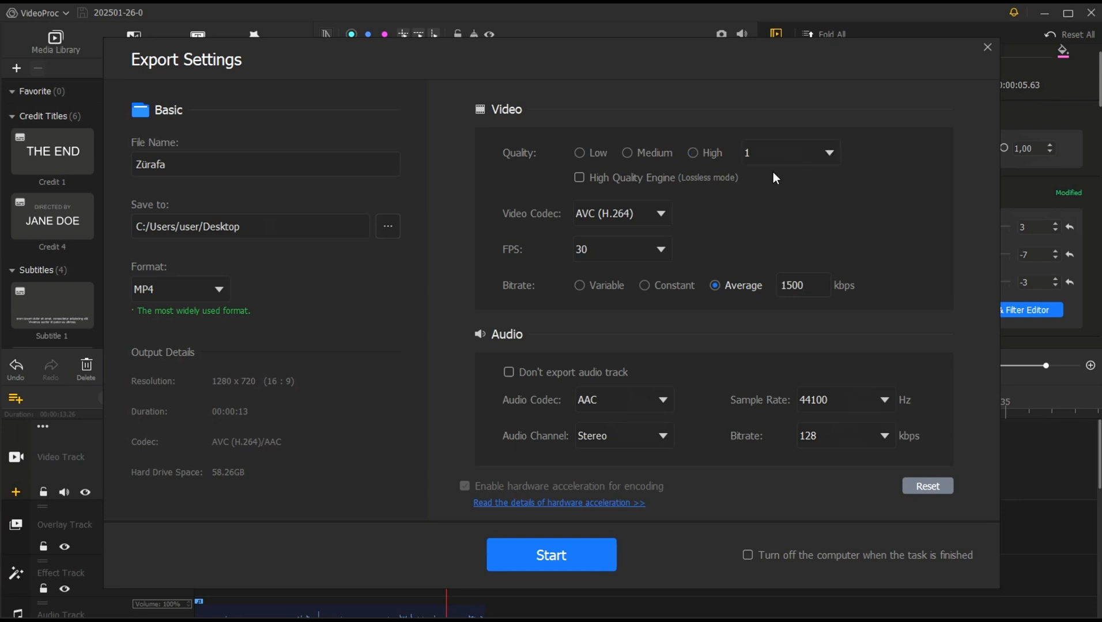
{"action": "left_click", "coordinate": [784, 157]}
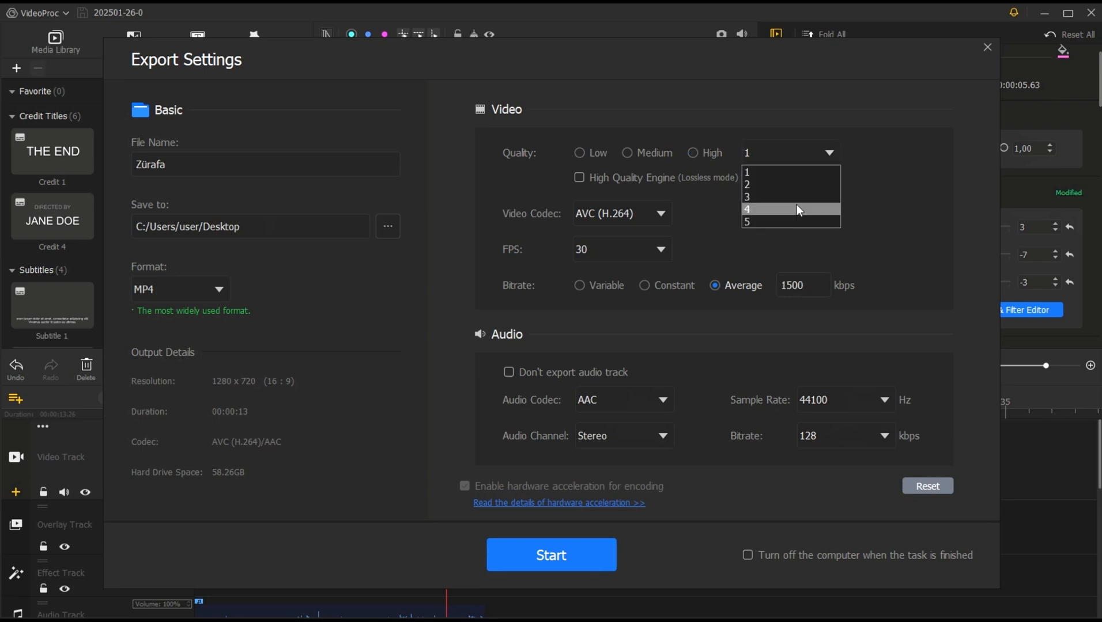
{"action": "left_click", "coordinate": [796, 209]}
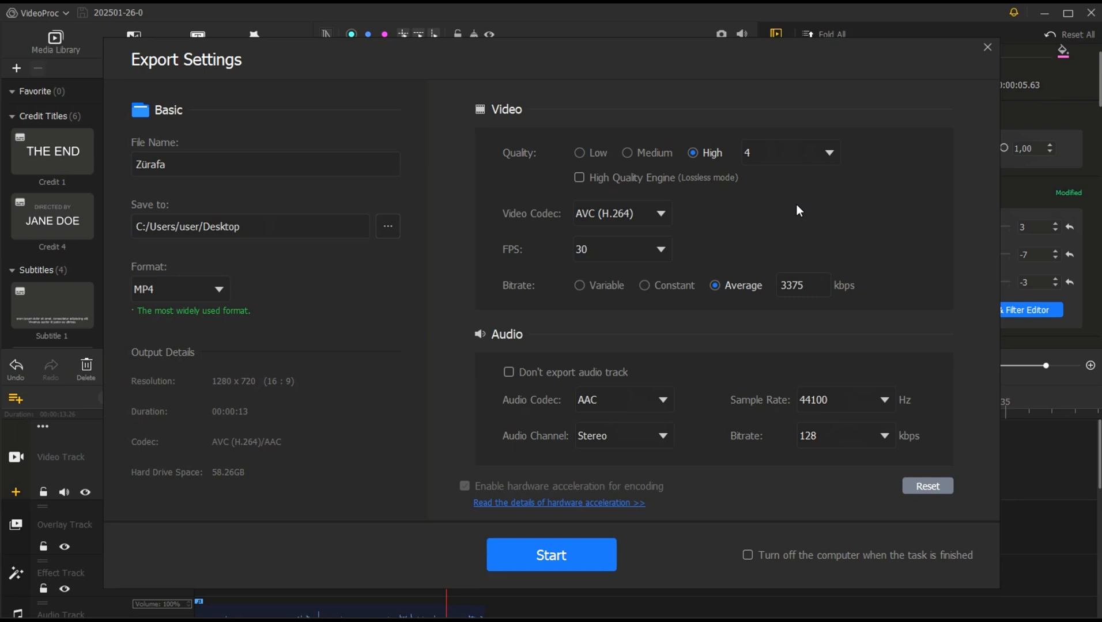
{"action": "left_click", "coordinate": [829, 151]}
{"action": "left_click", "coordinate": [807, 174]}
{"action": "left_click", "coordinate": [820, 164]}
{"action": "left_click", "coordinate": [795, 185]}
{"action": "left_click", "coordinate": [833, 155]}
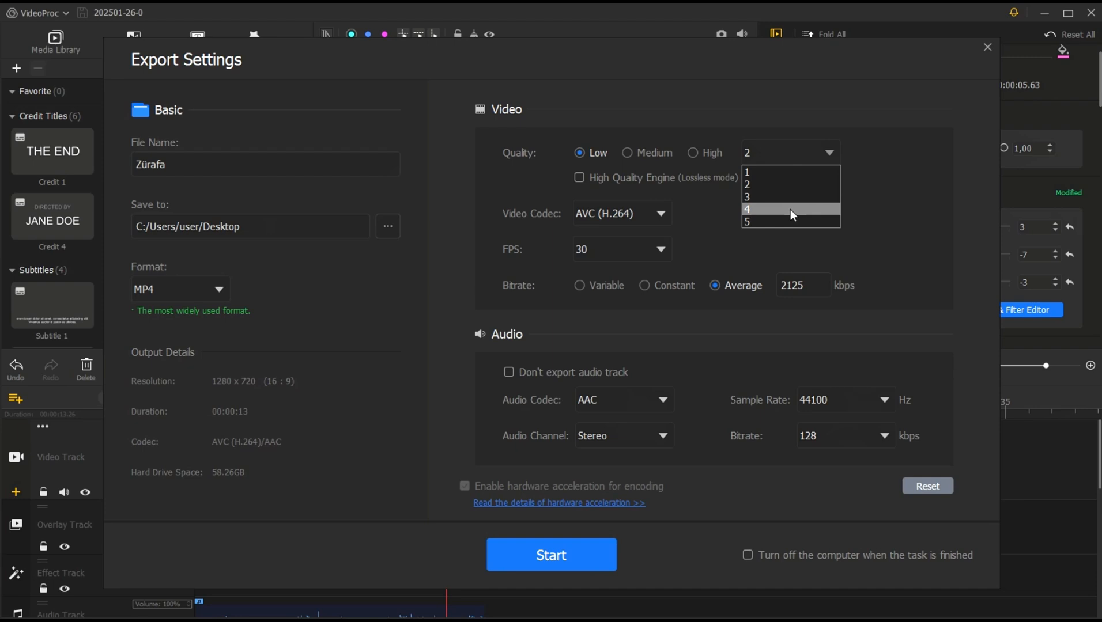
{"action": "left_click", "coordinate": [790, 209]}
Step: Set the video quality level to 5 and start the export
{"action": "left_click", "coordinate": [830, 148]}
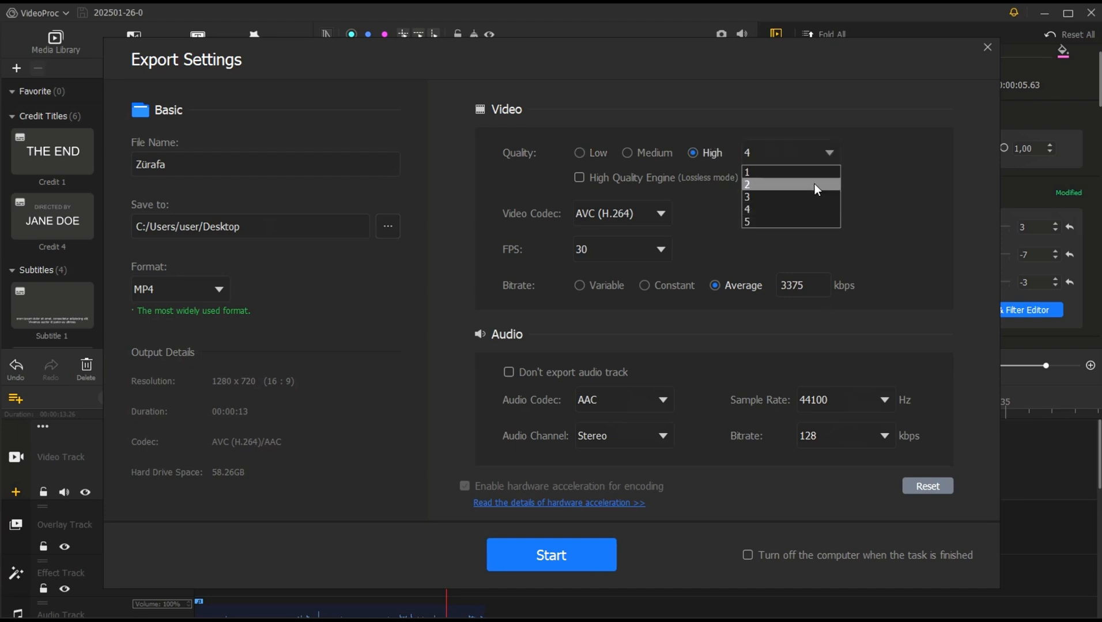
{"action": "left_click", "coordinate": [800, 222]}
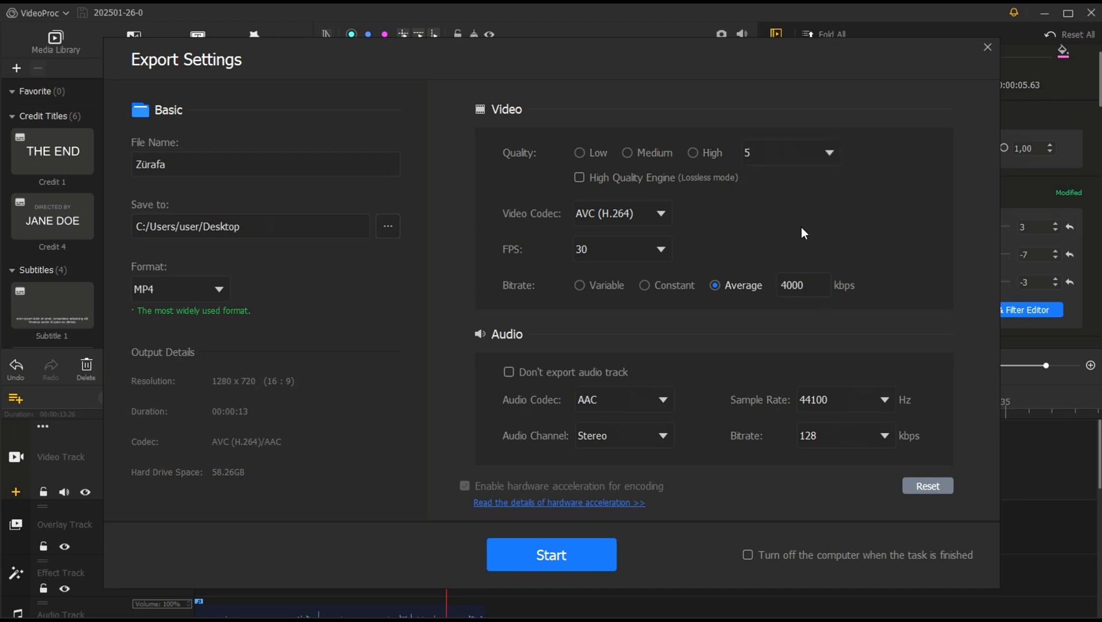
{"action": "left_click", "coordinate": [540, 569]}
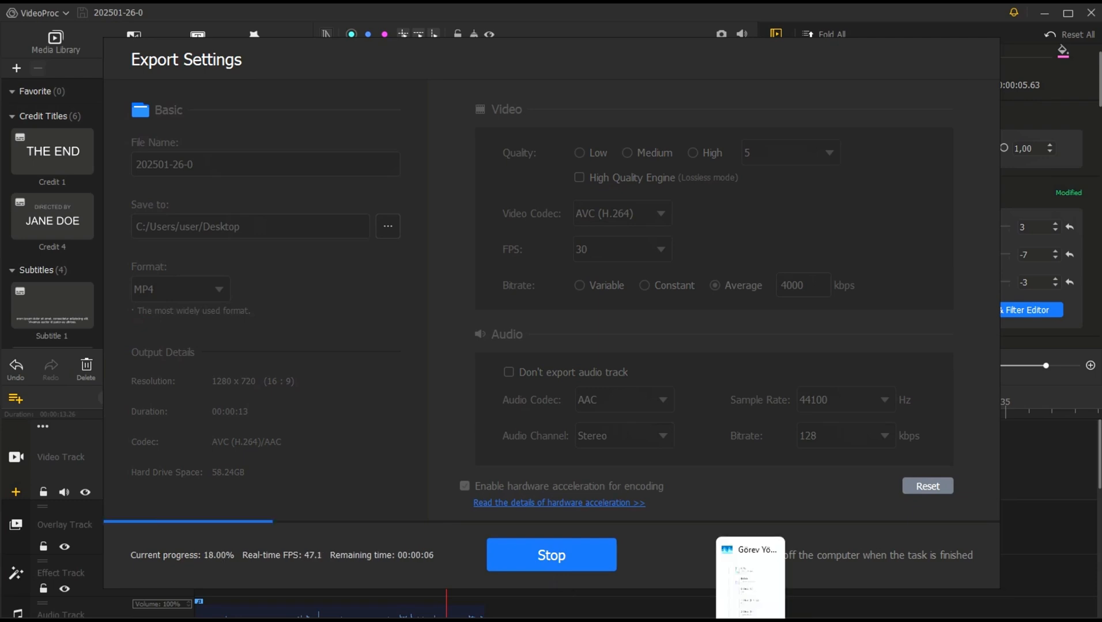
Step: Switch to Task Manager and place its performance summary over the export dialog to monitor CPU and GPU load
{"action": "left_click", "coordinate": [750, 620]}
{"action": "left_click_drag", "start_coordinate": [927, 337], "coordinate": [732, 208]}
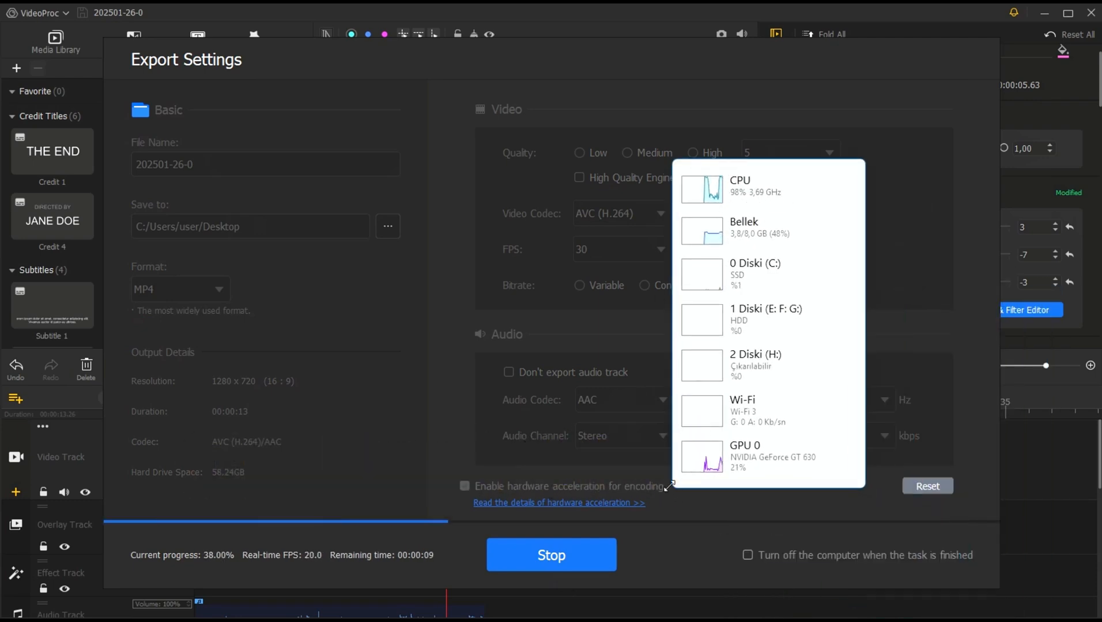